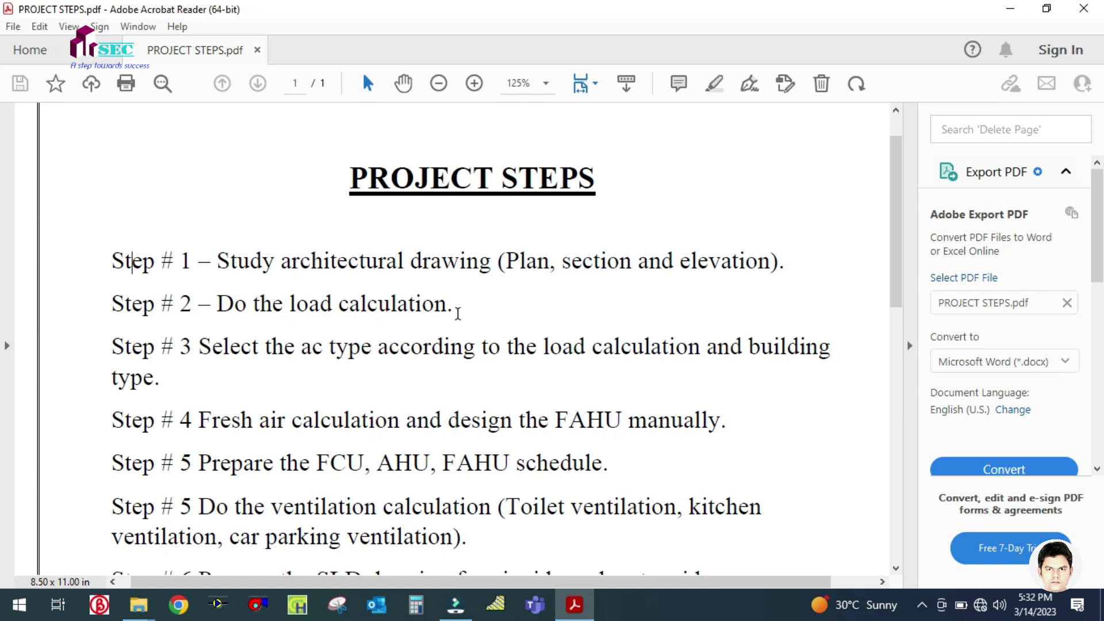
- Review project steps 1 to 3 in PROJECT STEPS.pdf, covering the architectural study, load calculation and AC type selection
left_click_drag(461, 305, 117, 246)
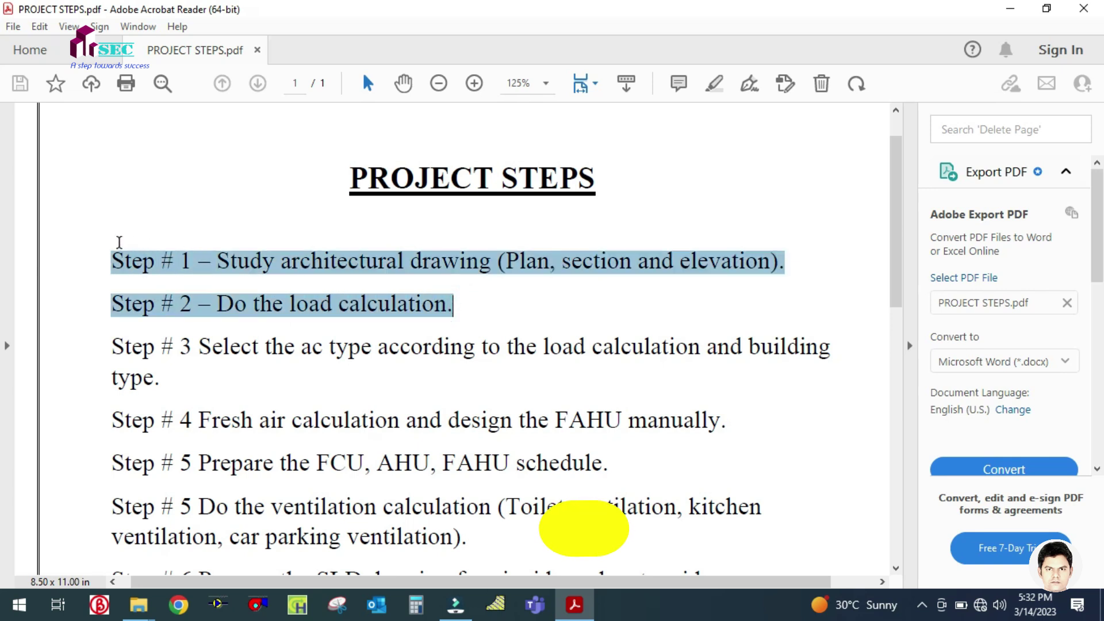
left_click(414, 302)
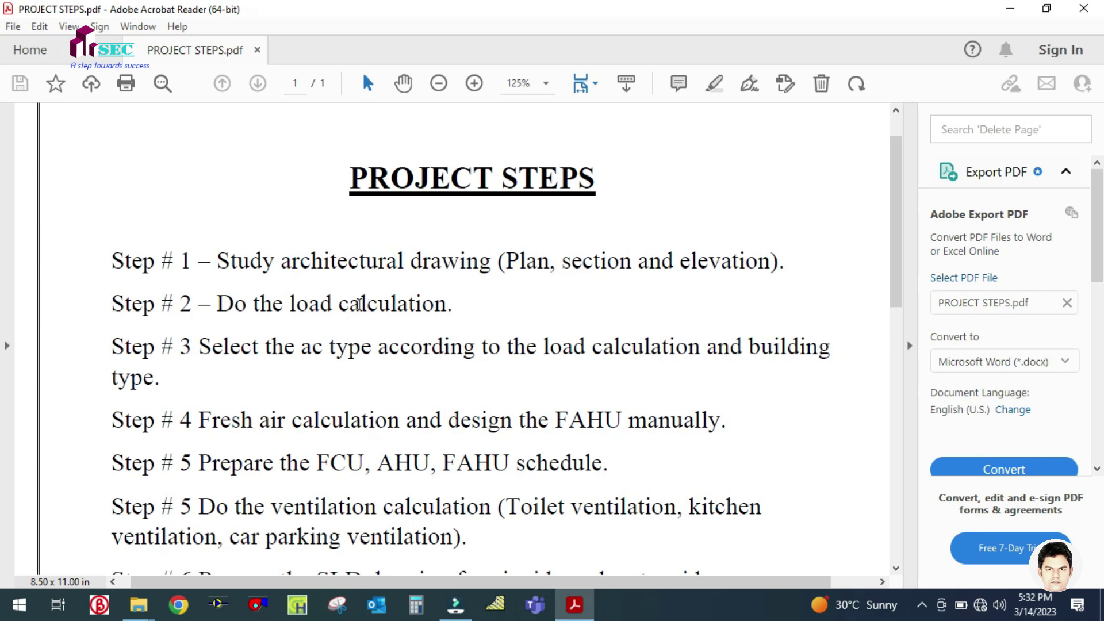
left_click(922, 605)
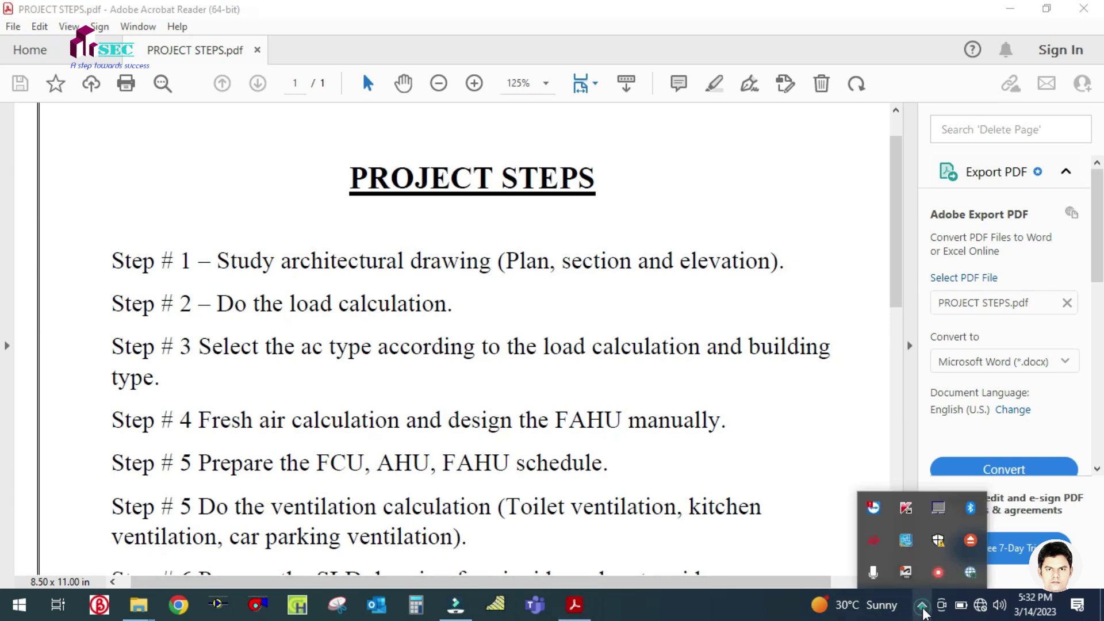
left_click(922, 609)
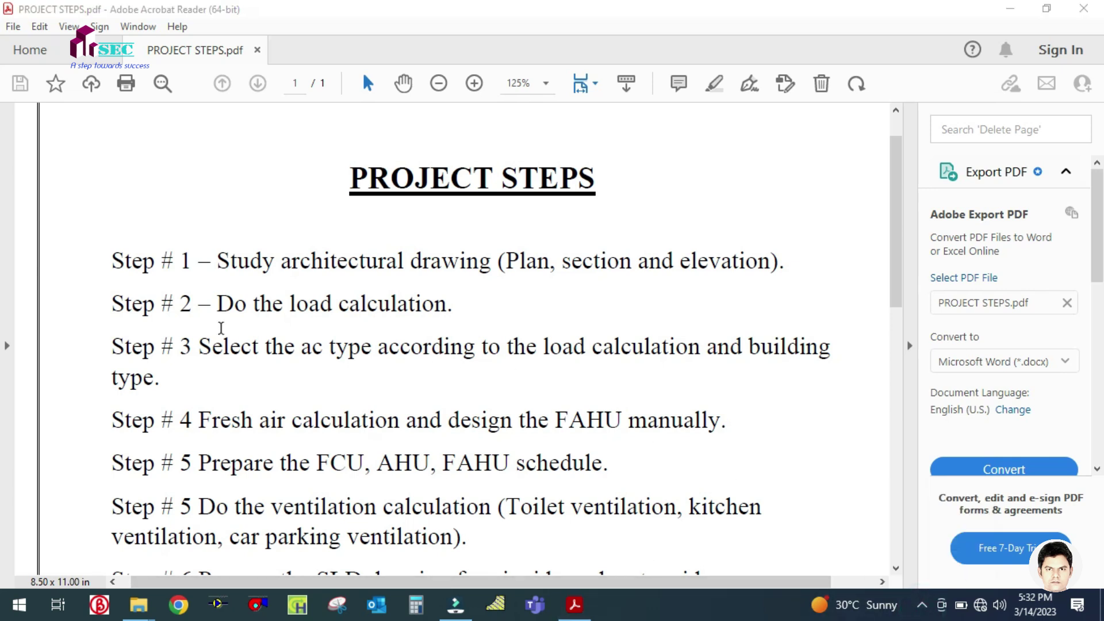
left_click_drag(164, 379, 130, 362)
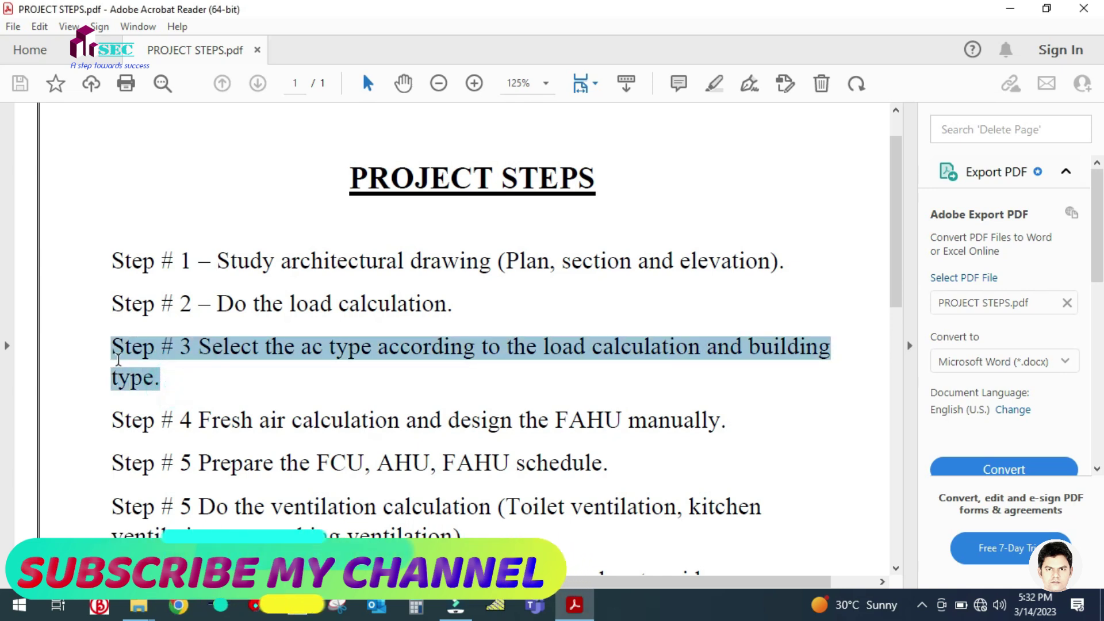
left_click(164, 379)
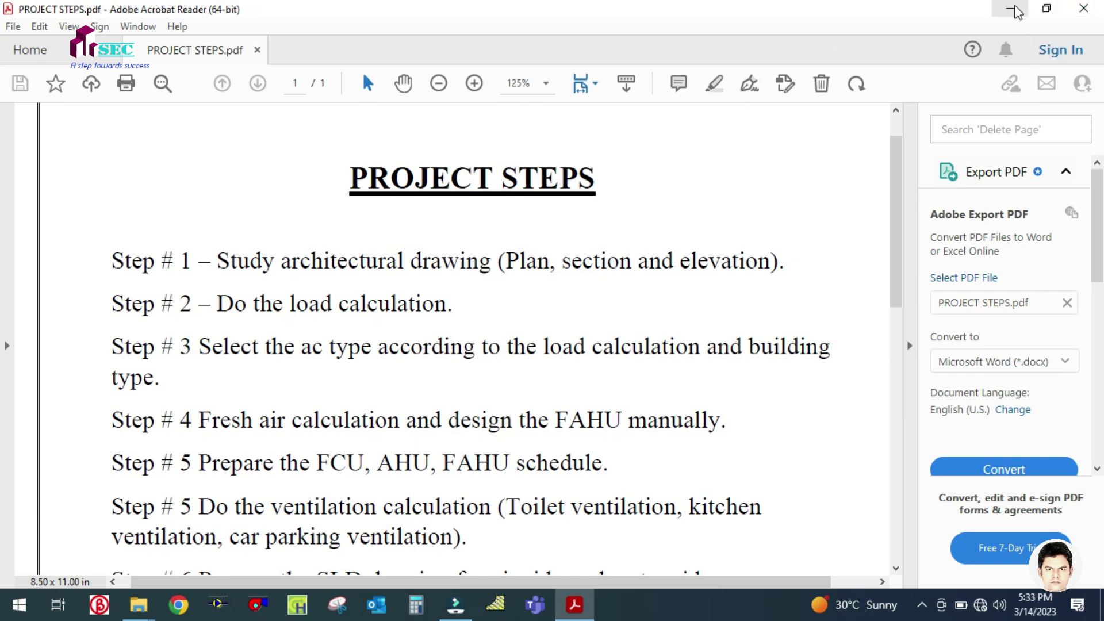
- Switch to File Explorer and open "2BHK Floor Plan, elevation, section.dwg" from the Edited folder
left_click(1017, 11)
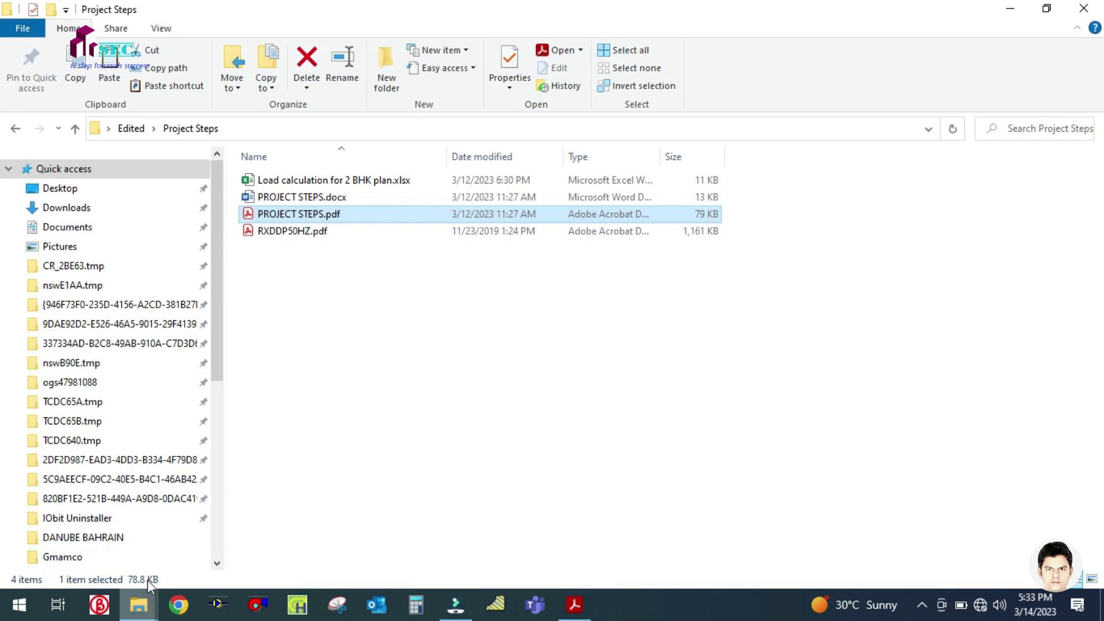
left_click(75, 128)
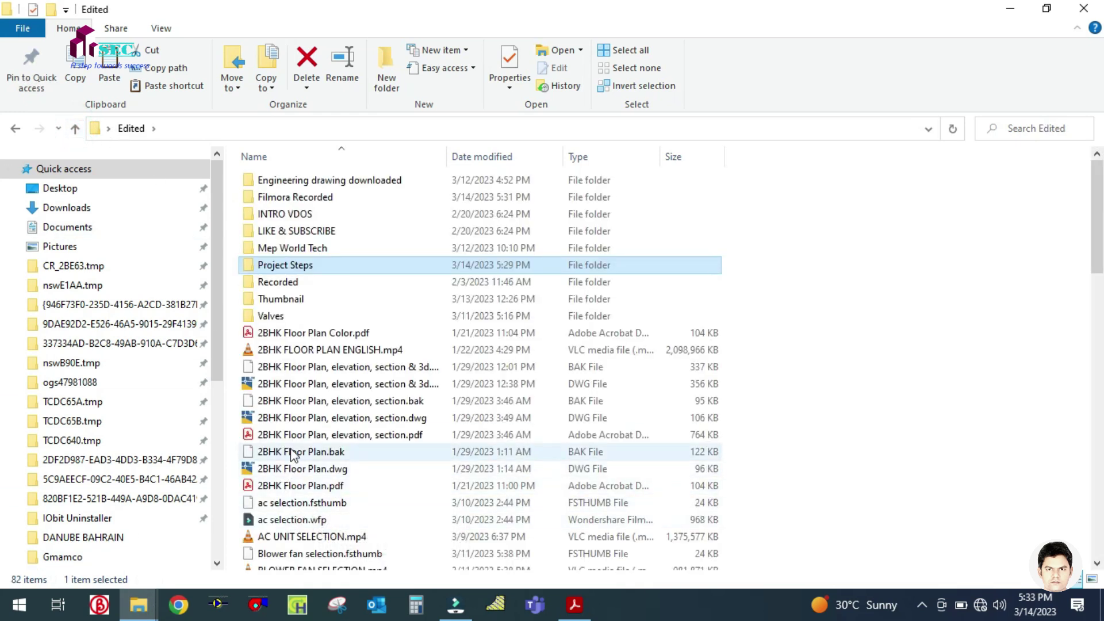
left_click(302, 420)
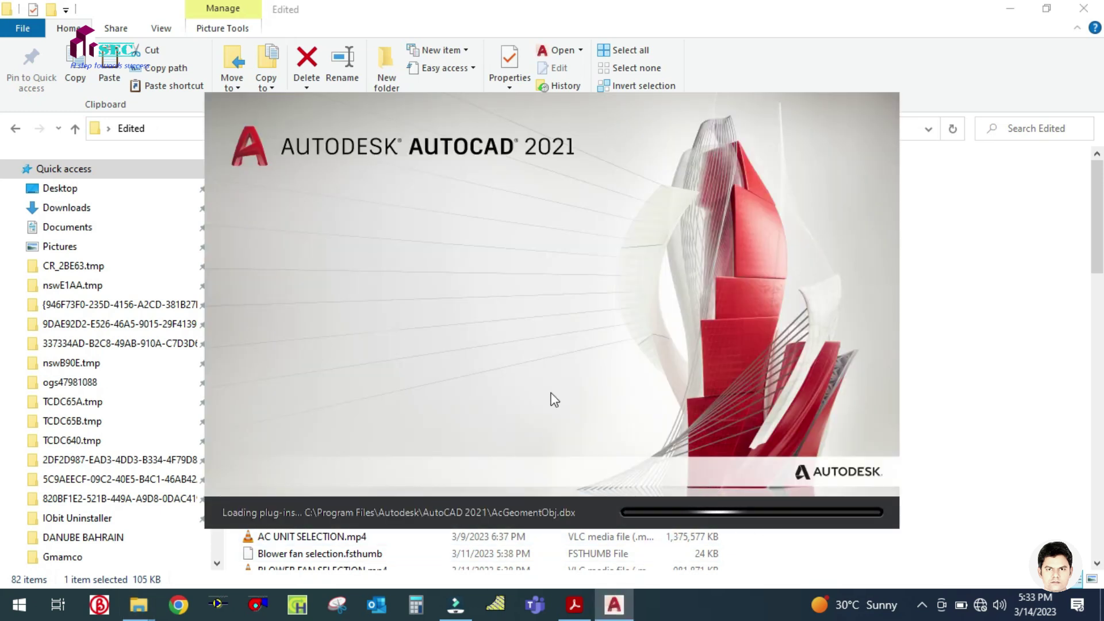
- Open "Load calculation for 2 BHK plan.xlsx" from the Project Steps folder and bring the workbook to the front in Excel
mouse_move(139, 604)
mouse_move(170, 540)
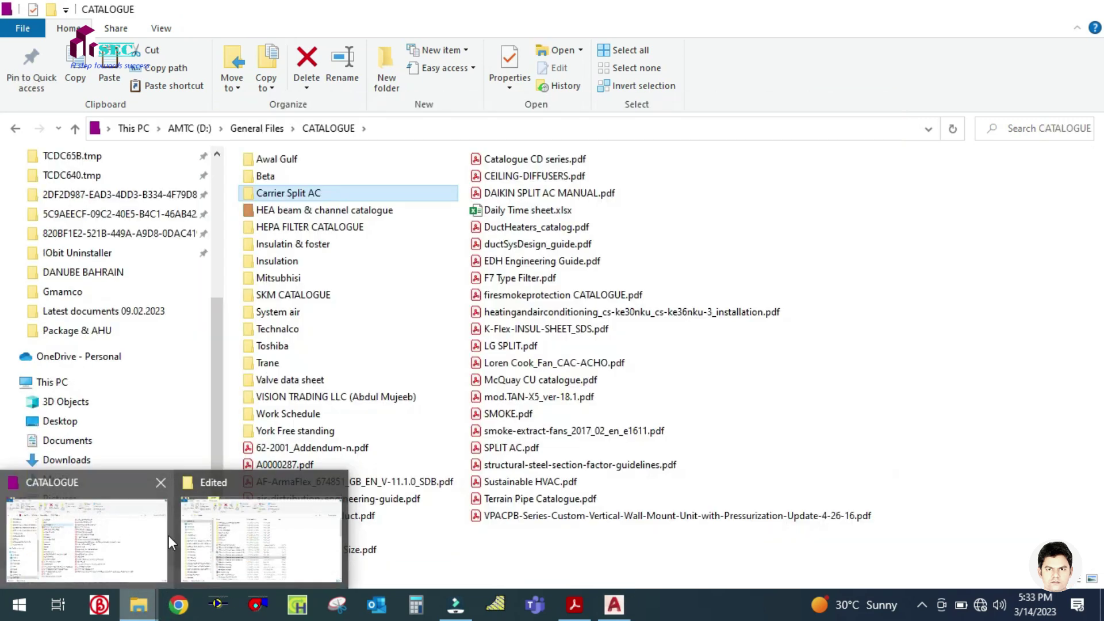
left_click(242, 541)
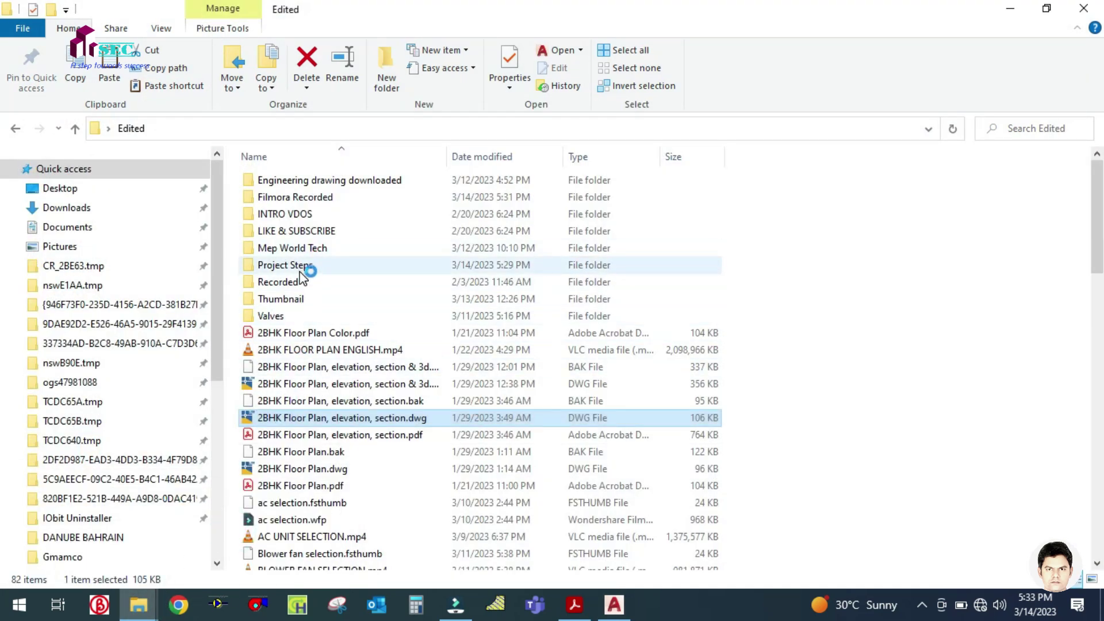
double_click(276, 265)
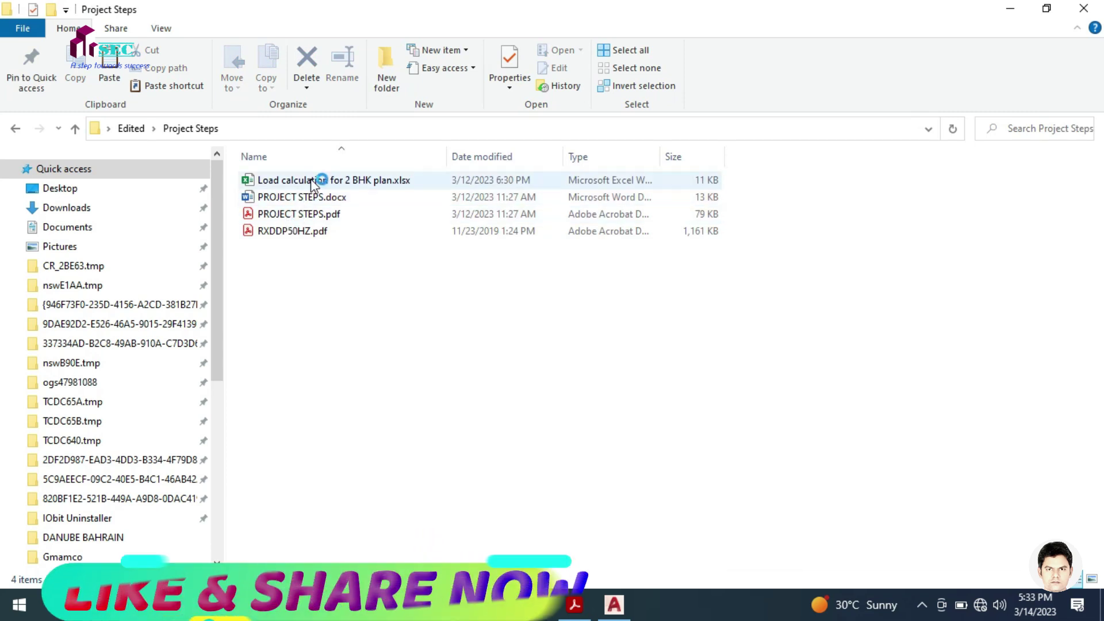
left_click(311, 181)
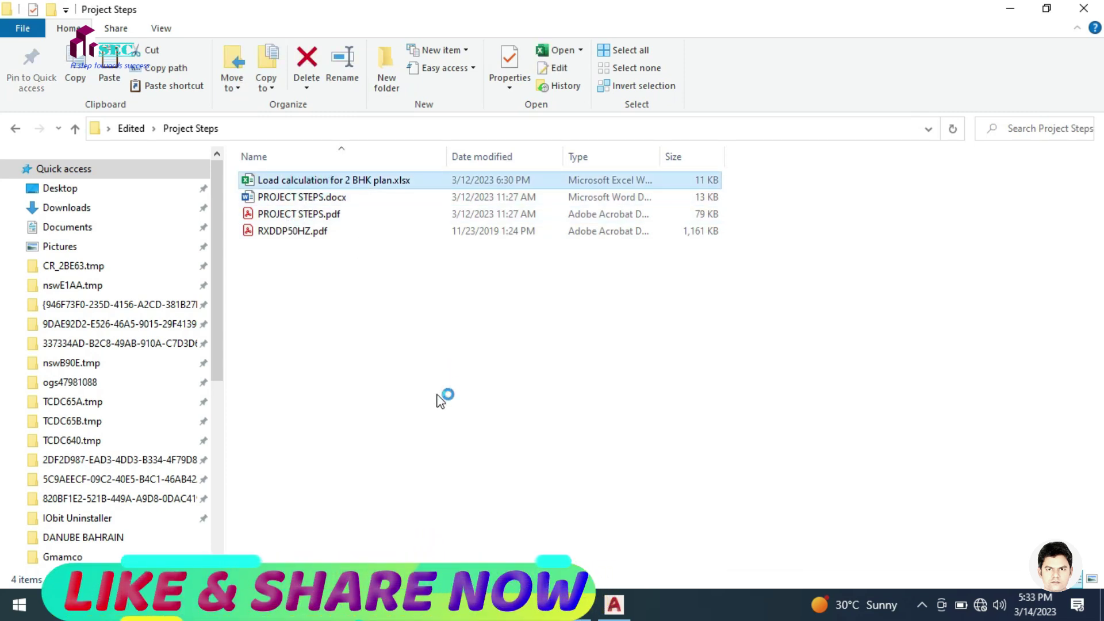
double_click(489, 180)
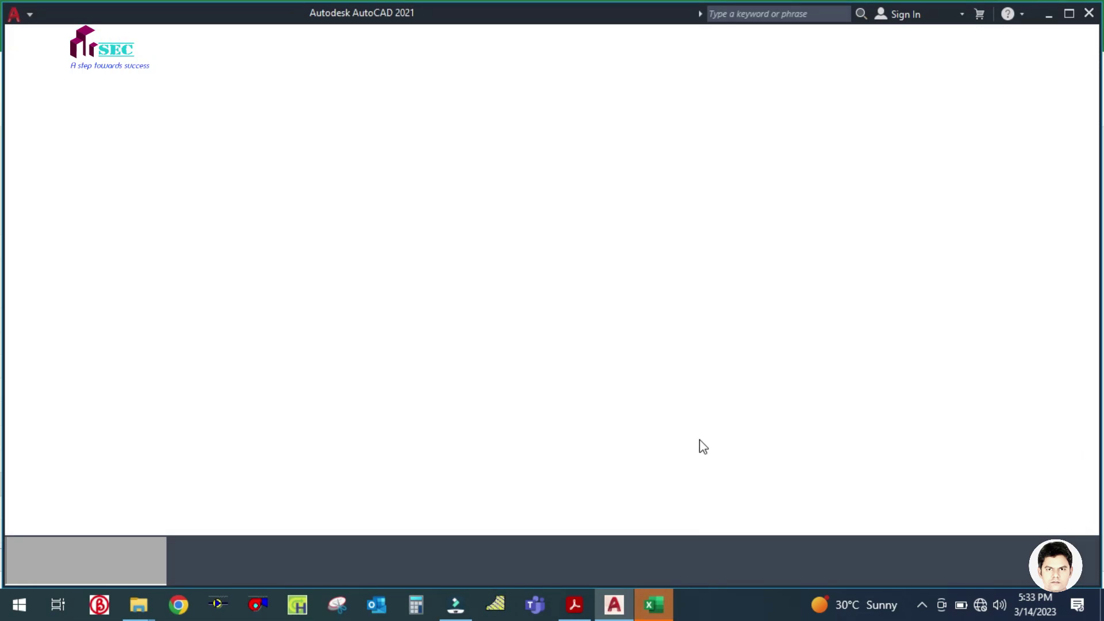
mouse_move(655, 615)
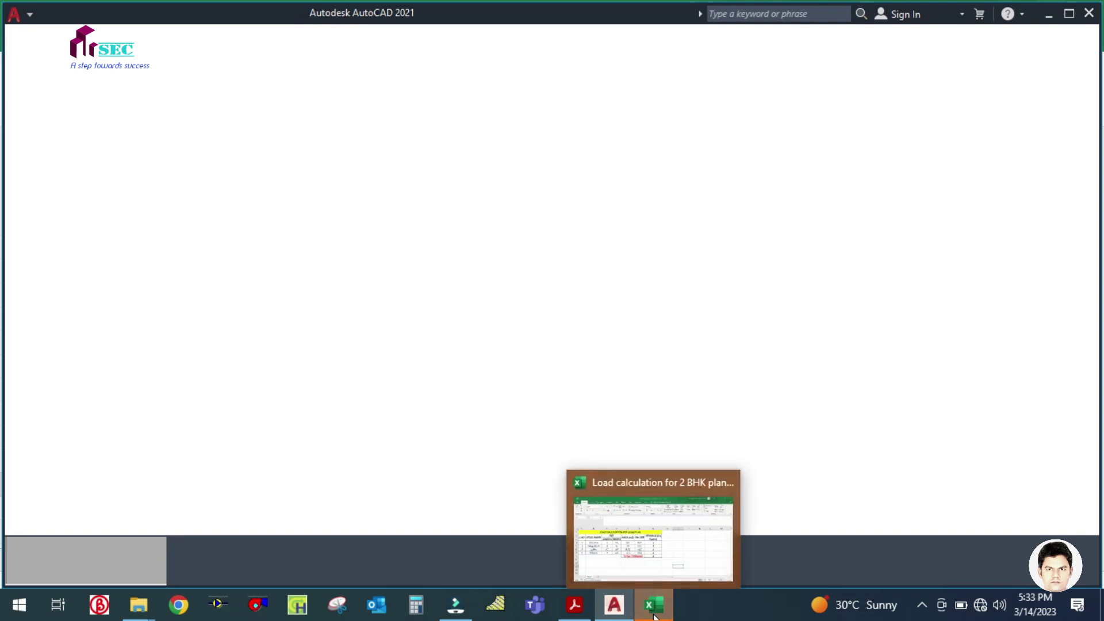
left_click(672, 549)
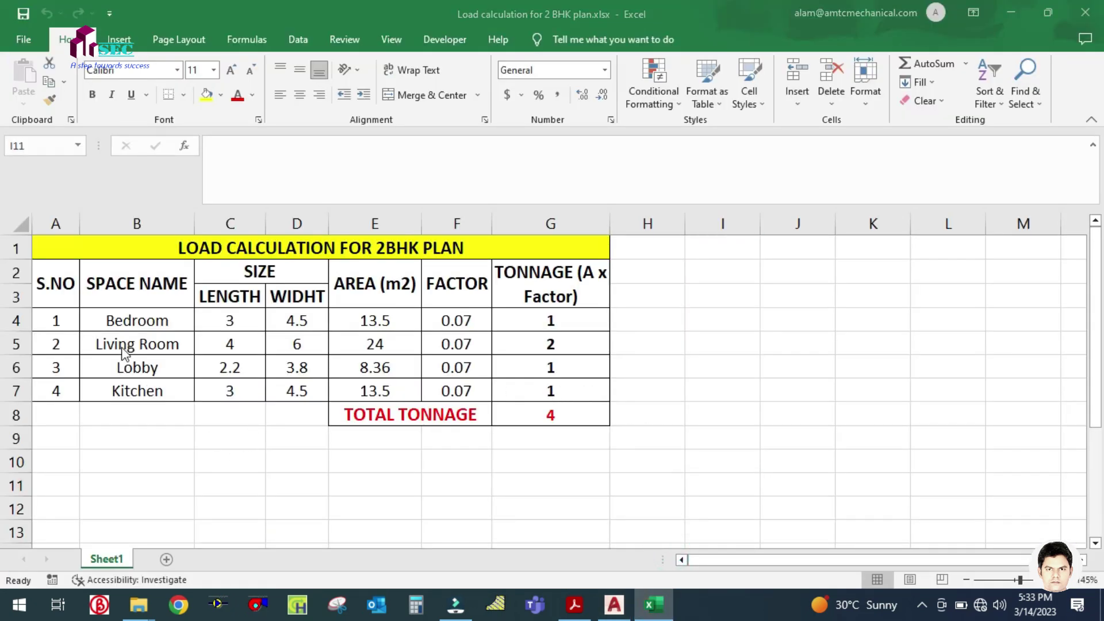
- Examine the tonnage of the Bedroom, Living Room, Lobby and Kitchen, and the total tonnage in G8
left_click(556, 336)
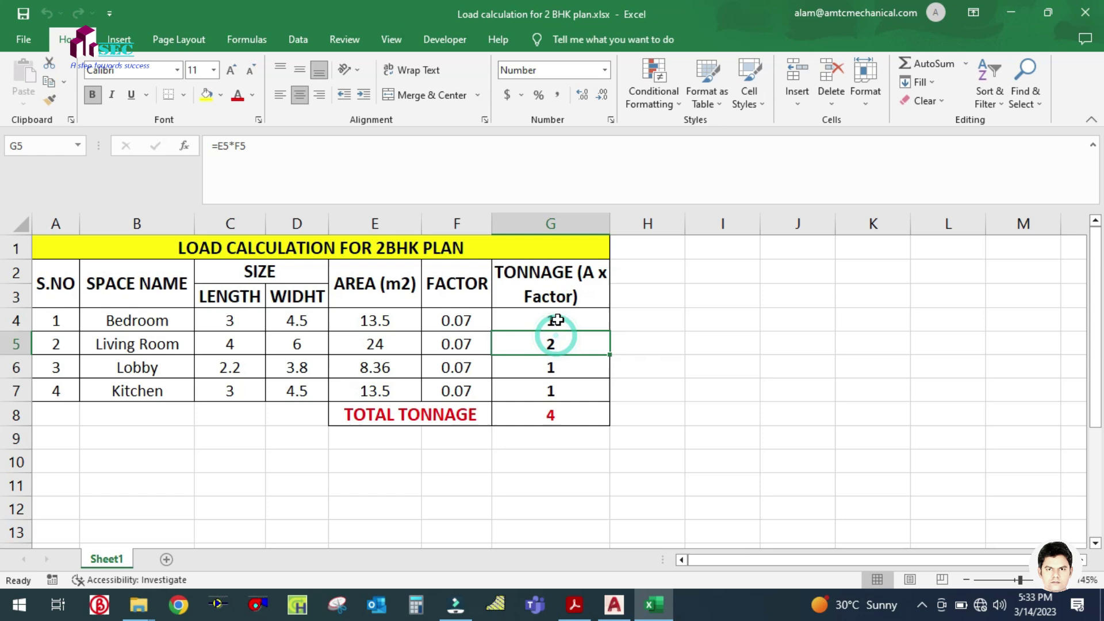
left_click(553, 317)
left_click(173, 317)
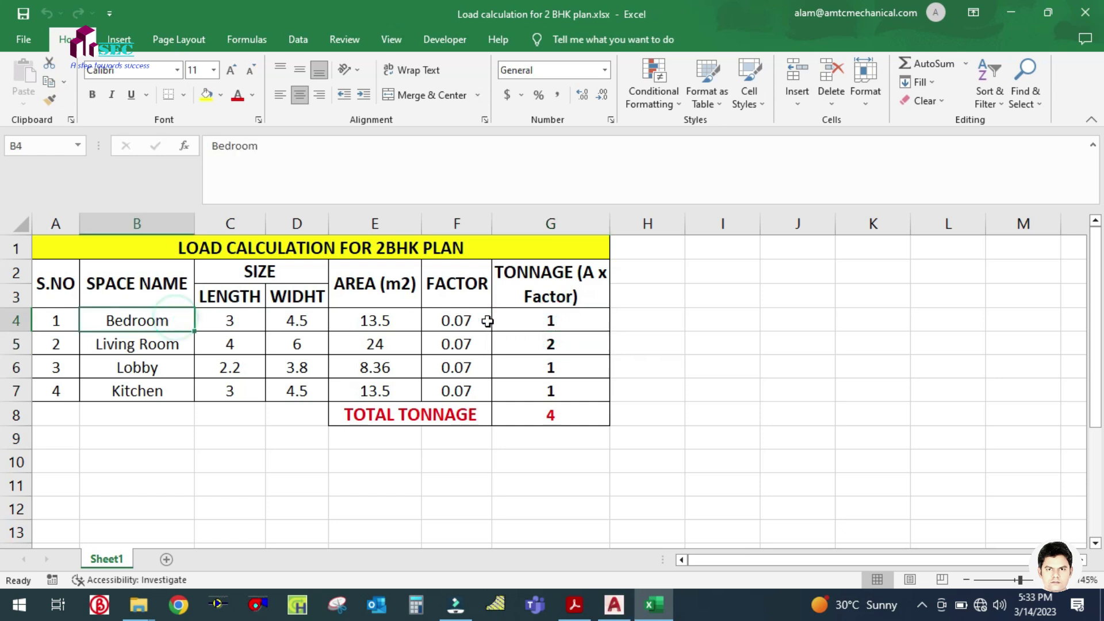
left_click(525, 321)
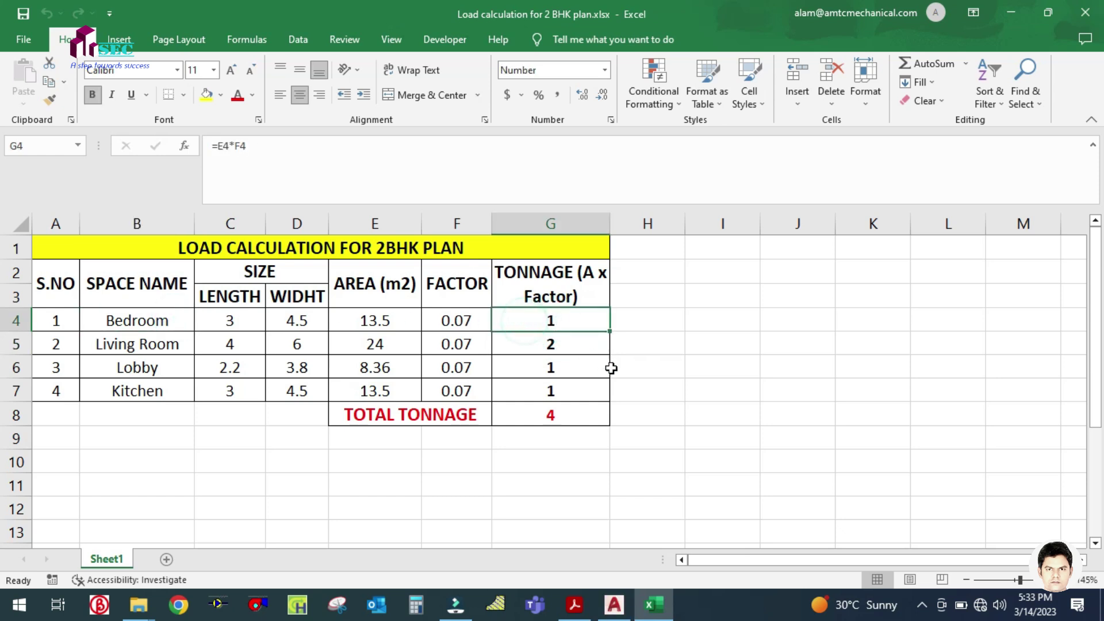
left_click(123, 344)
left_click(561, 344)
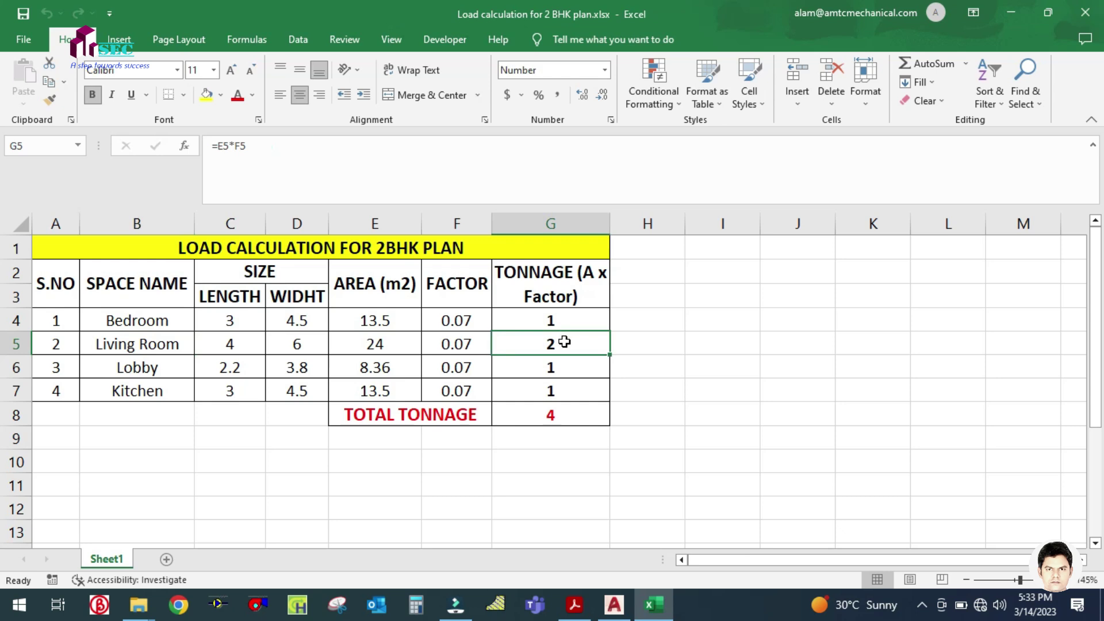
left_click(165, 370)
left_click(515, 367)
left_click(150, 386)
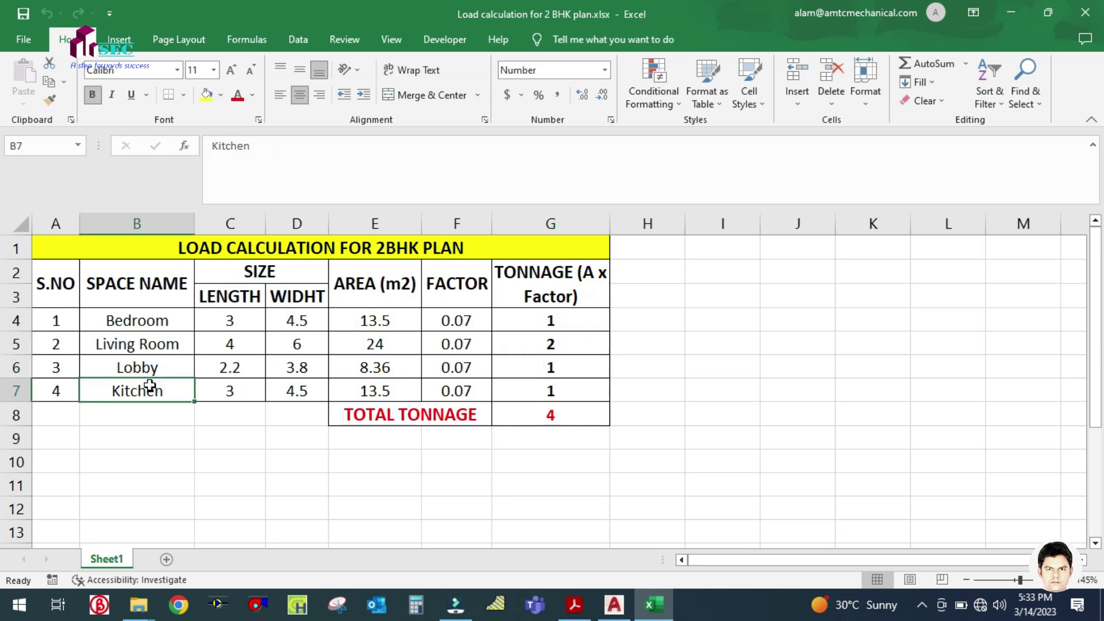
left_click(553, 391)
left_click(578, 449)
left_click(571, 414)
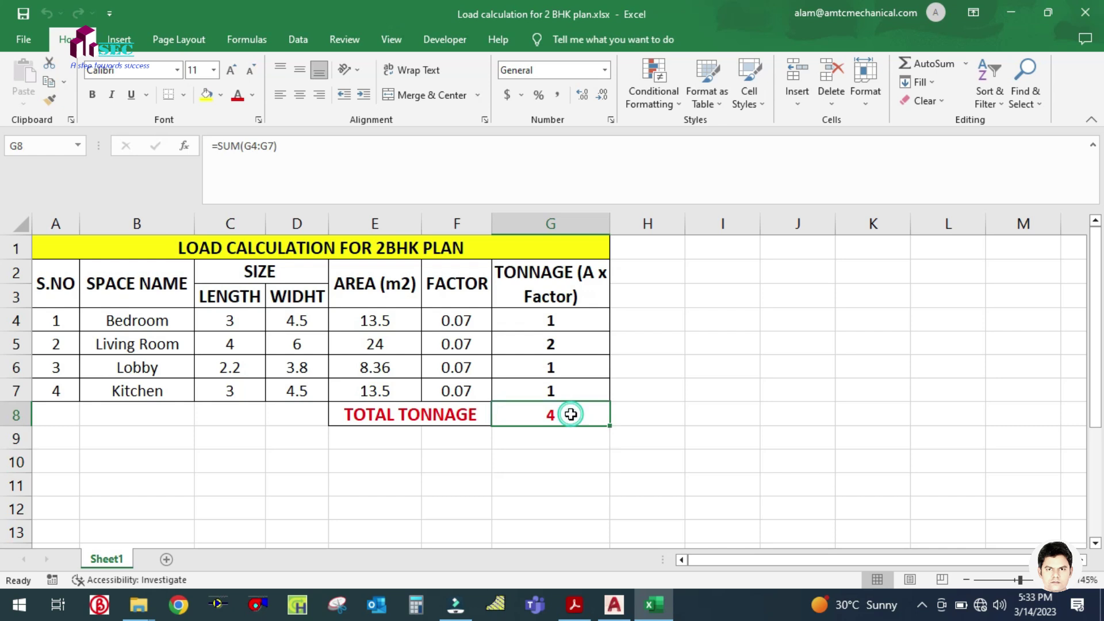
left_click(690, 406)
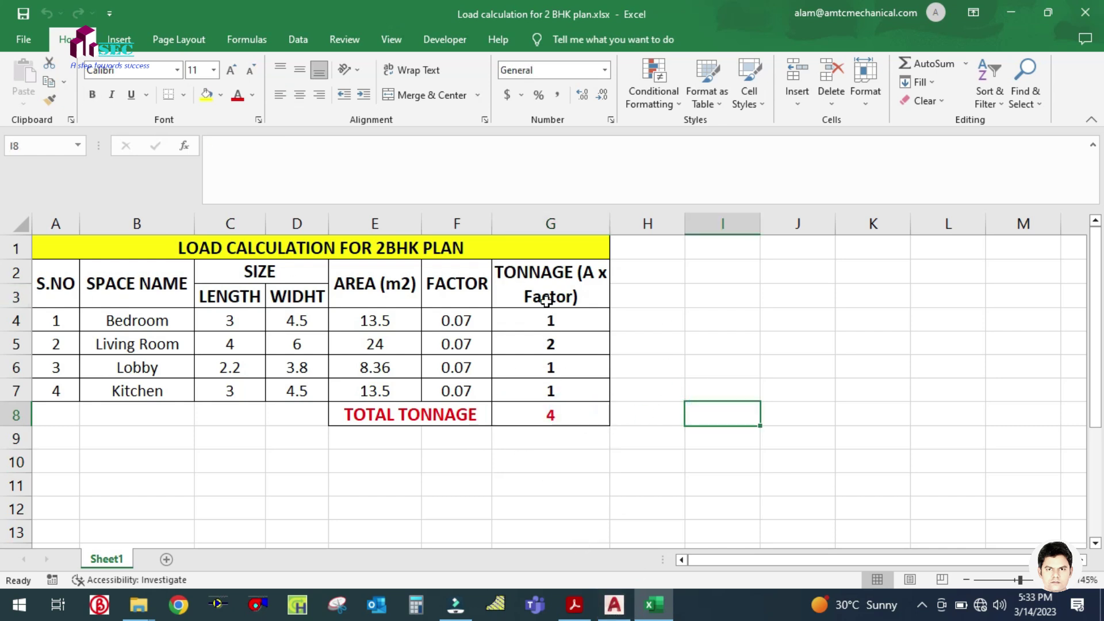
left_click_drag(522, 318, 565, 391)
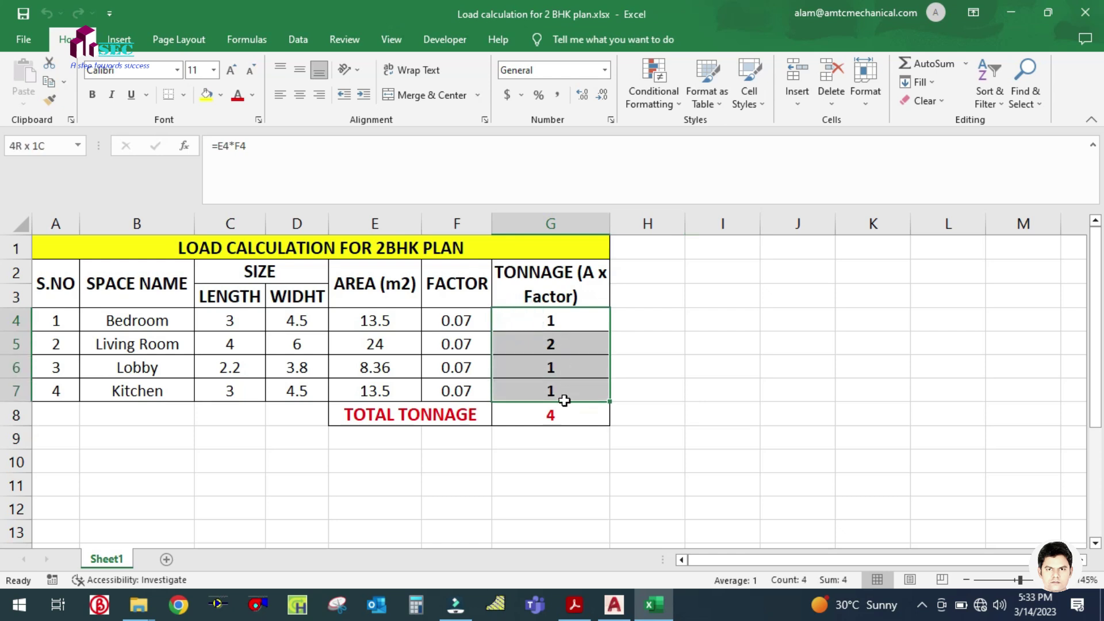
left_click(674, 339)
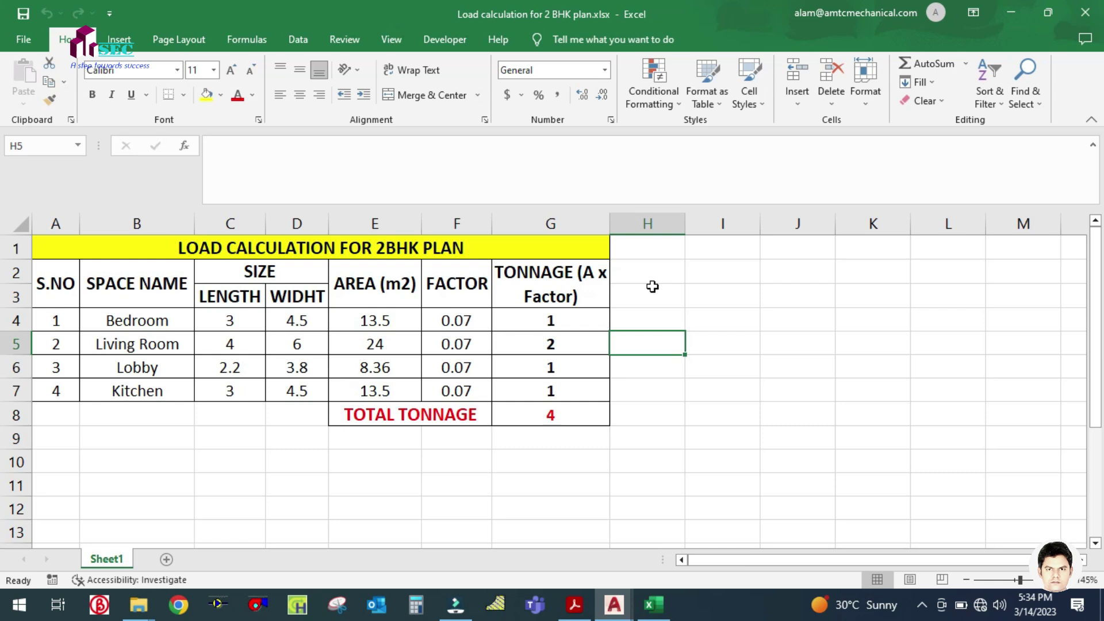
- Merge and center the header cell pairs H2:H3, I2:I3 and J2:J3 beside the tonnage column
left_click(653, 272)
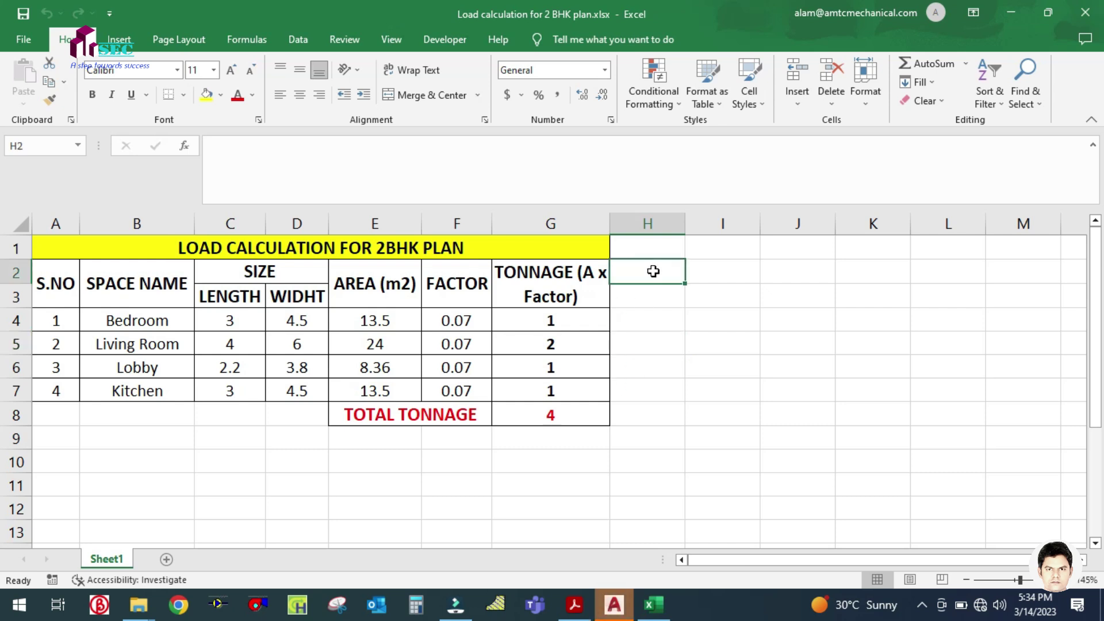
left_click_drag(651, 271, 656, 300)
left_click(410, 92)
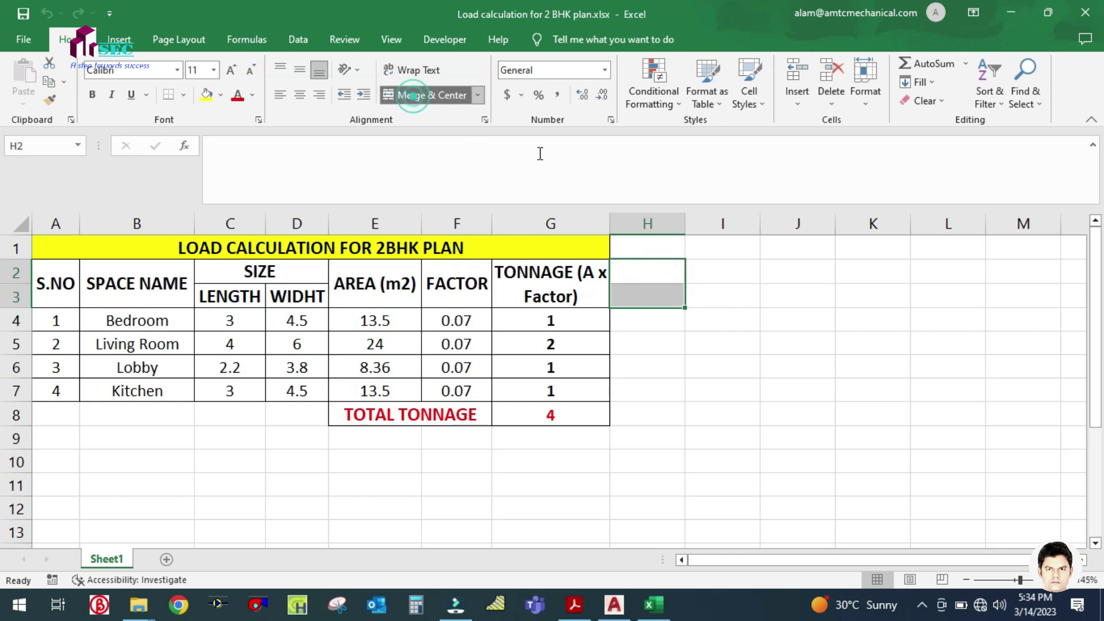
mouse_move(709, 275)
left_mouse_down()
mouse_move(713, 310)
mouse_move(712, 295)
left_mouse_up()
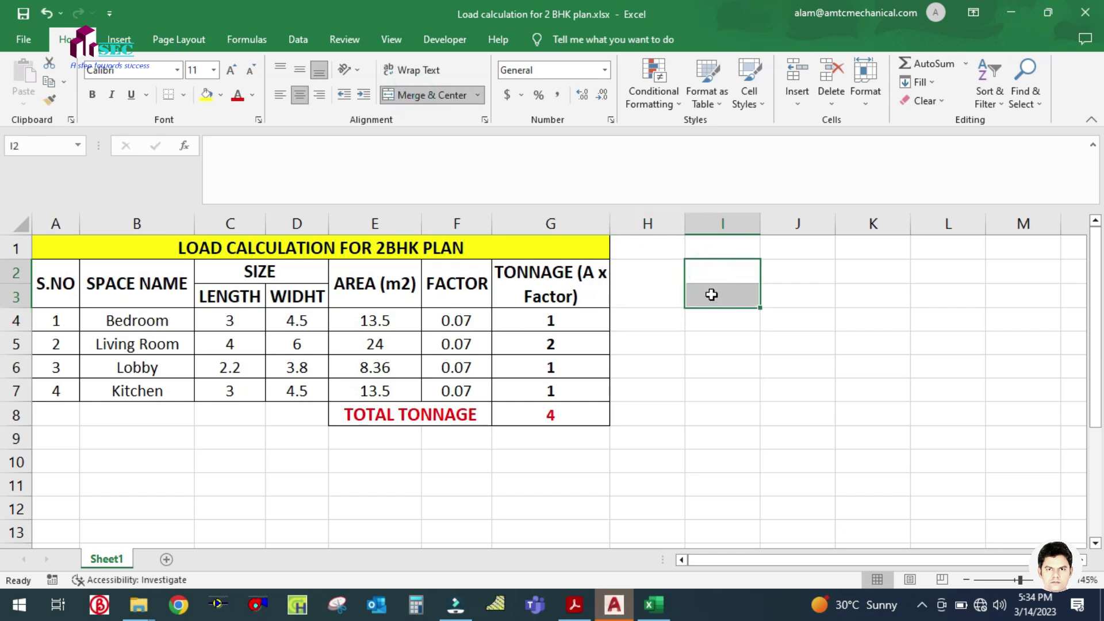
left_click(411, 93)
left_click_drag(809, 277, 809, 296)
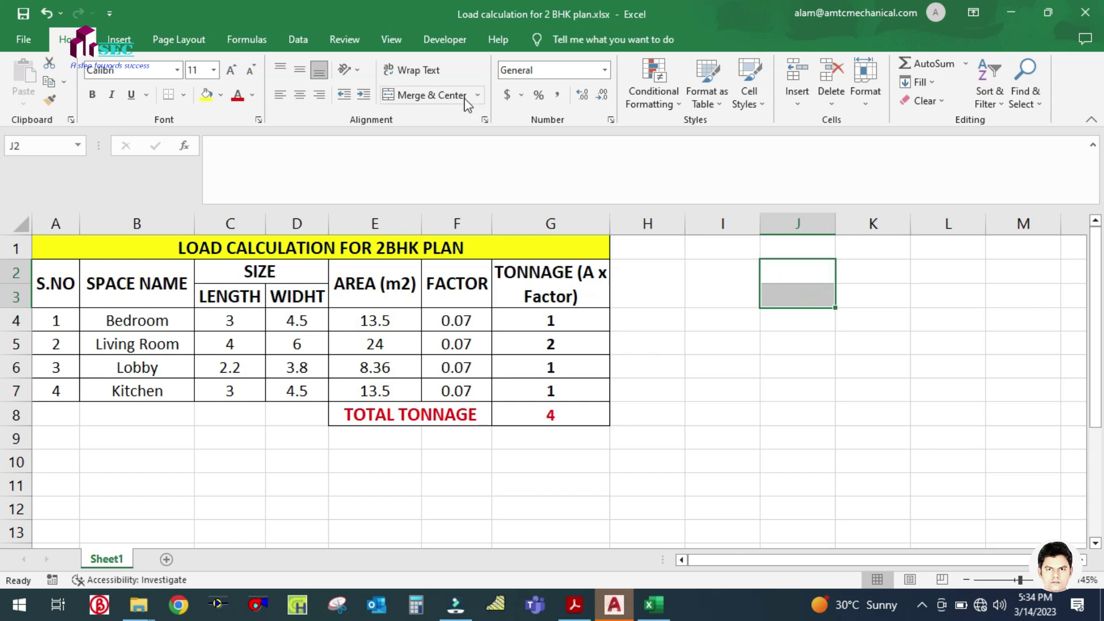
left_click(449, 95)
- Merge and center H1:J1 and enter the heading "AC SELECTION" in it
left_click_drag(658, 249, 775, 252)
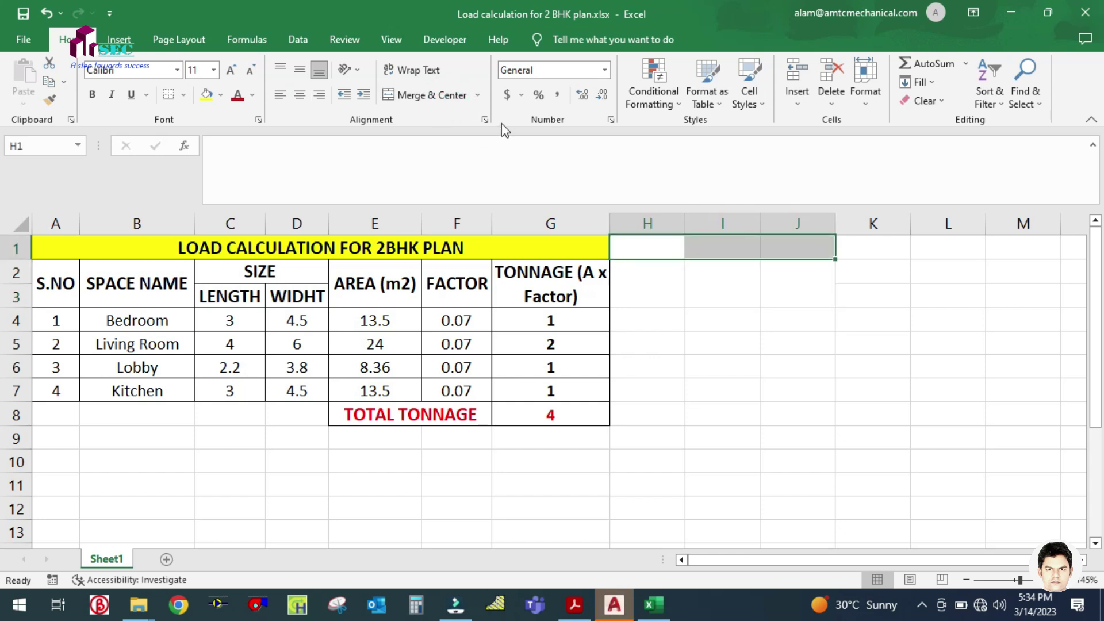
left_click(437, 95)
key("Caps_Lock")
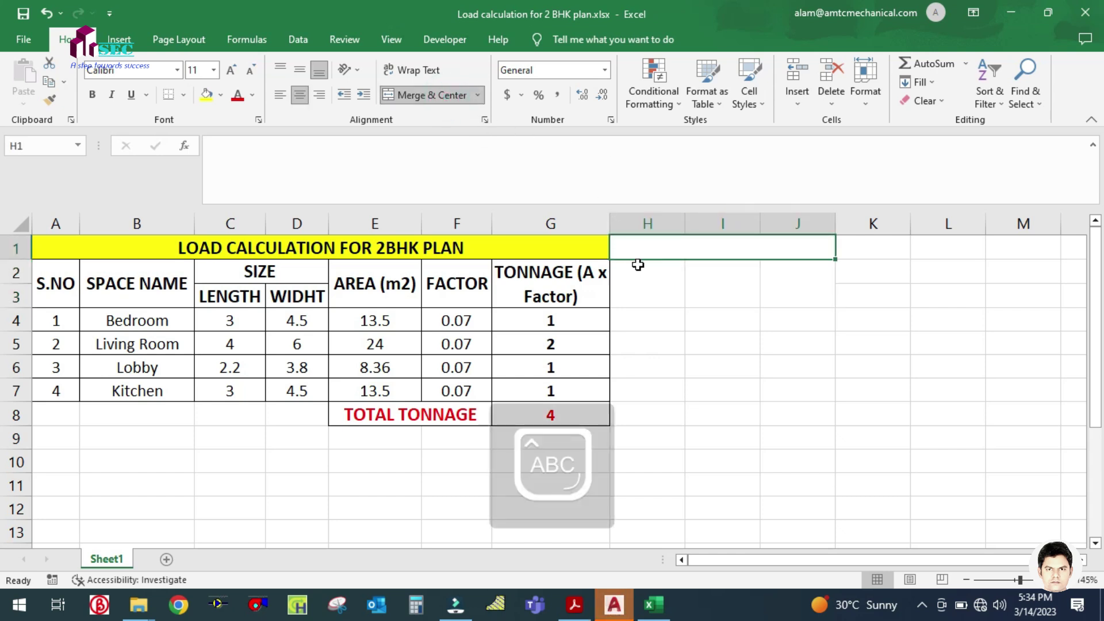
type("AC SELEC")
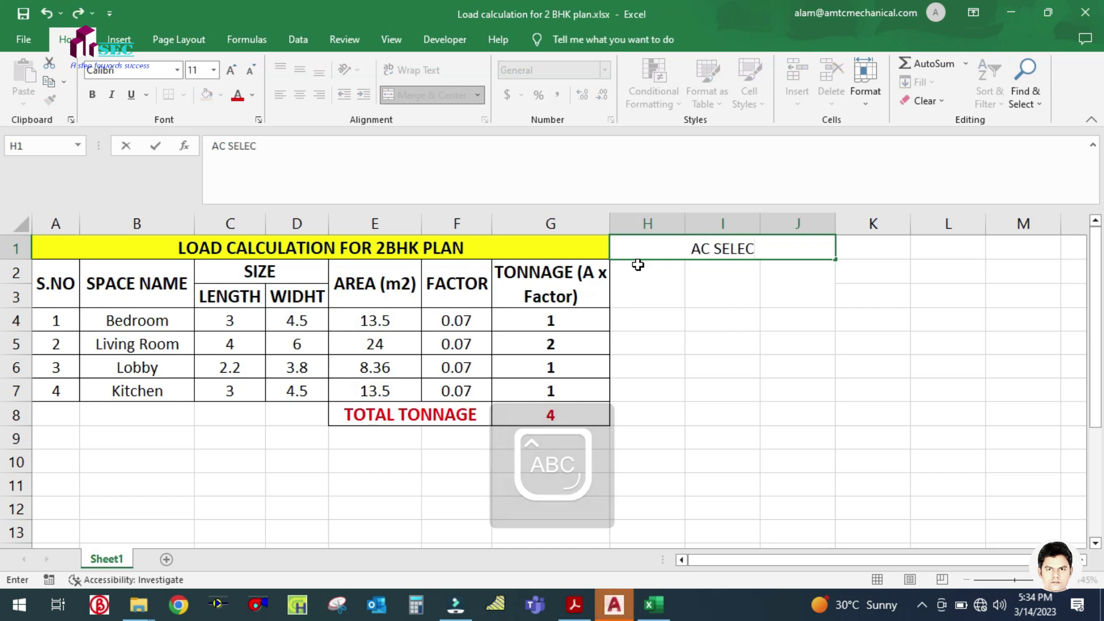
type("TION")
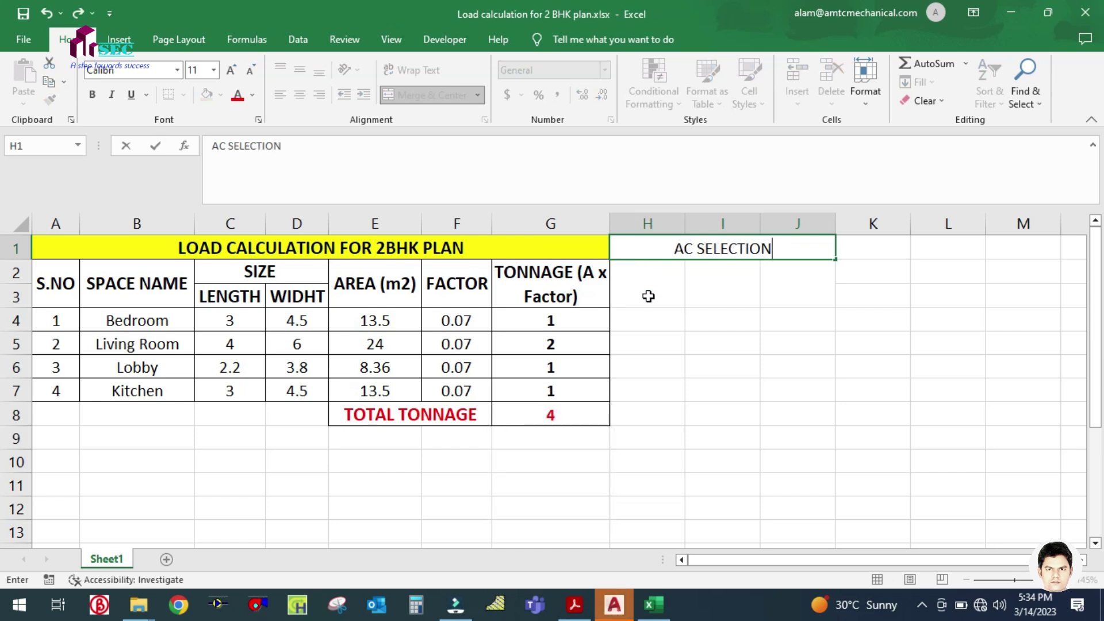
- Enter "OPTION-1" as the column heading in the merged cell H2:H3
left_click(648, 296)
type("OPTION-1")
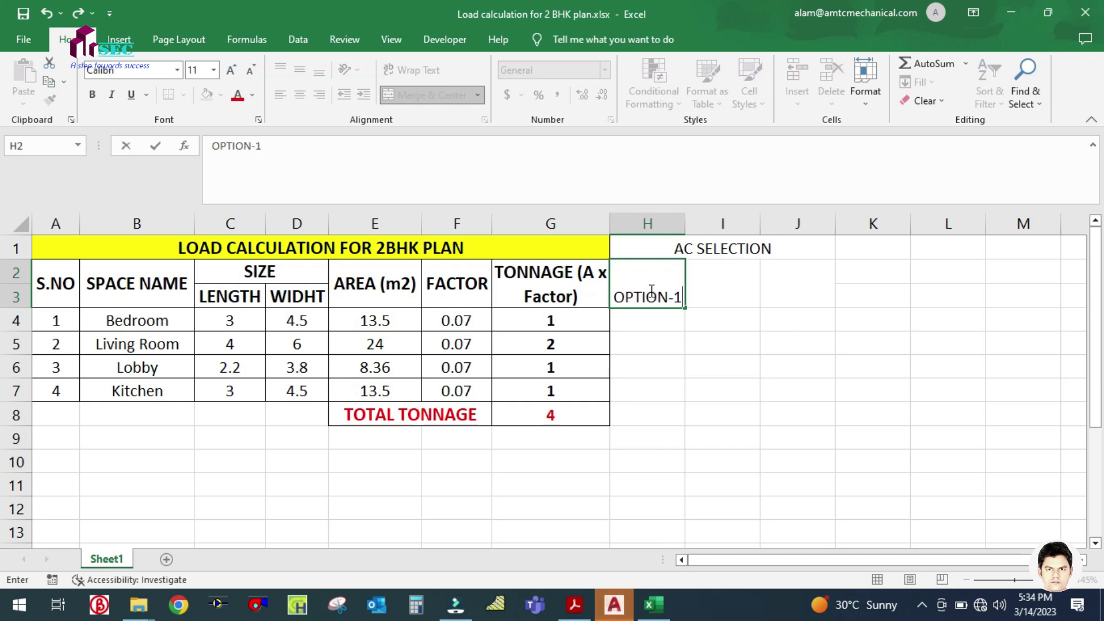
key("Return")
left_click(679, 294)
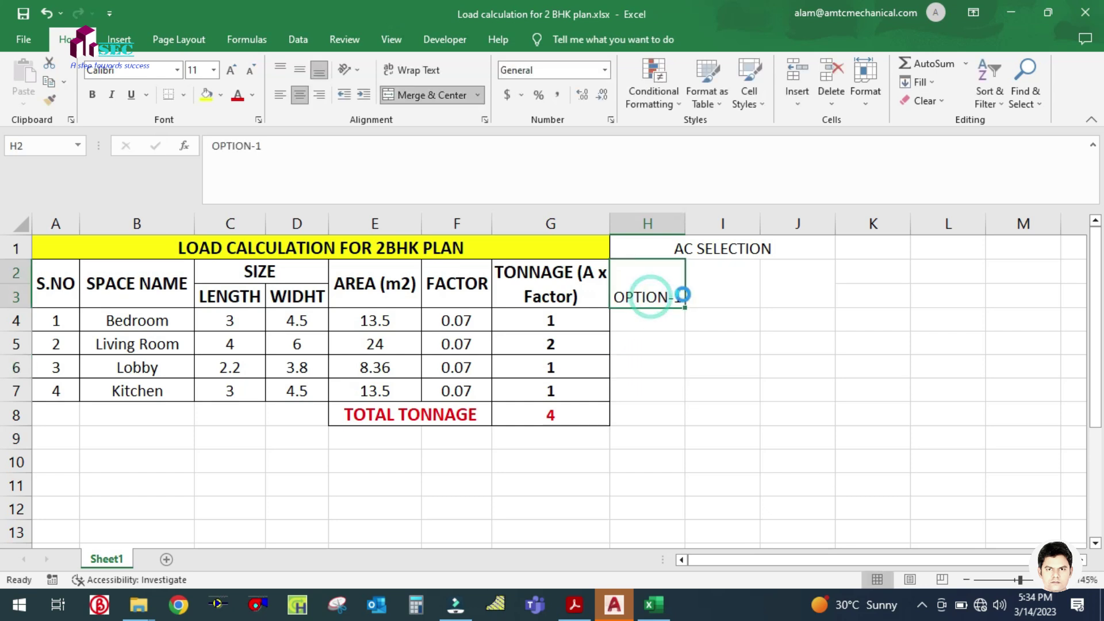
- Copy the OPTION-1 heading from H2 into the merged header cells I2 and J2
key("ctrl+c")
left_click(722, 286)
key("ctrl+v")
left_click(796, 291)
key("ctrl+v")
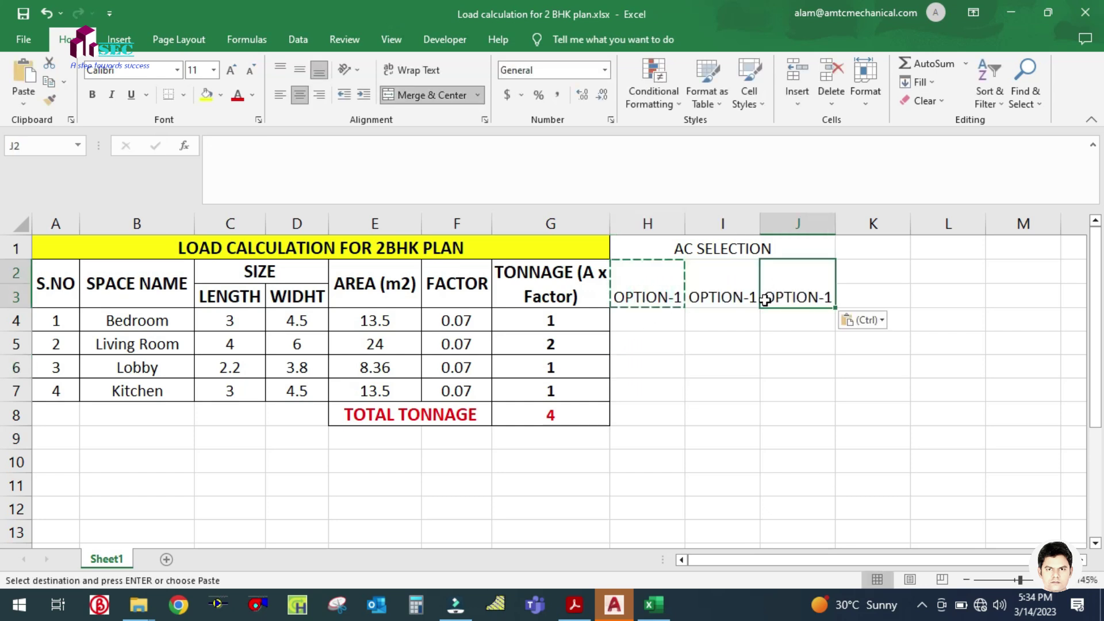
- Change the copied headings to "OPTION-2" in I2 and "OPTION-3" in J2
left_click(742, 293)
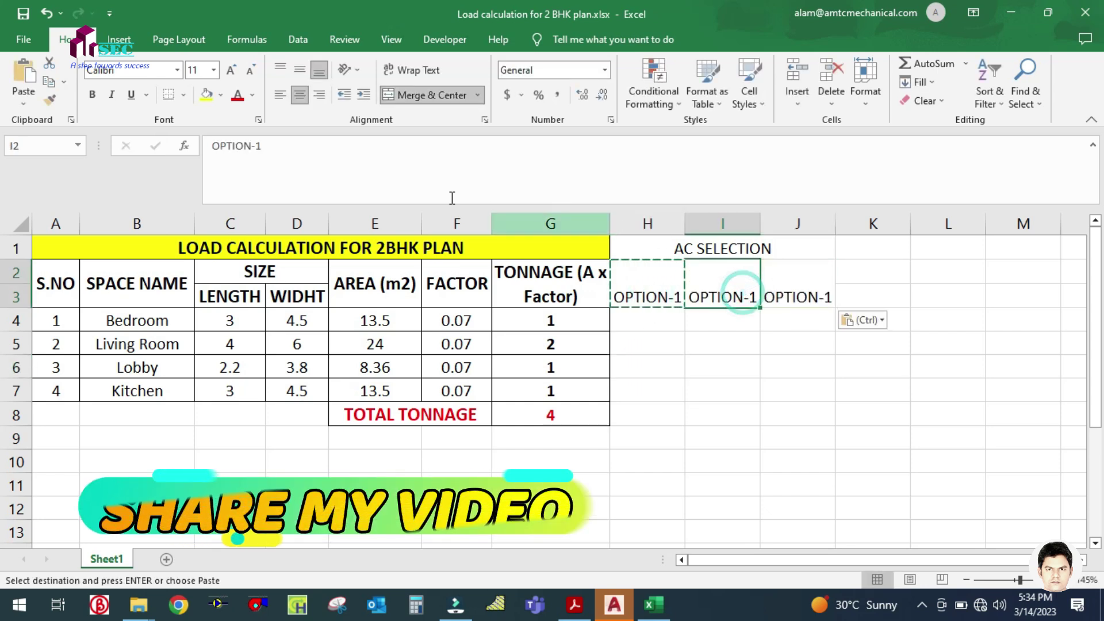
left_click(369, 163)
key("BackSpace")
type("2")
left_click(804, 281)
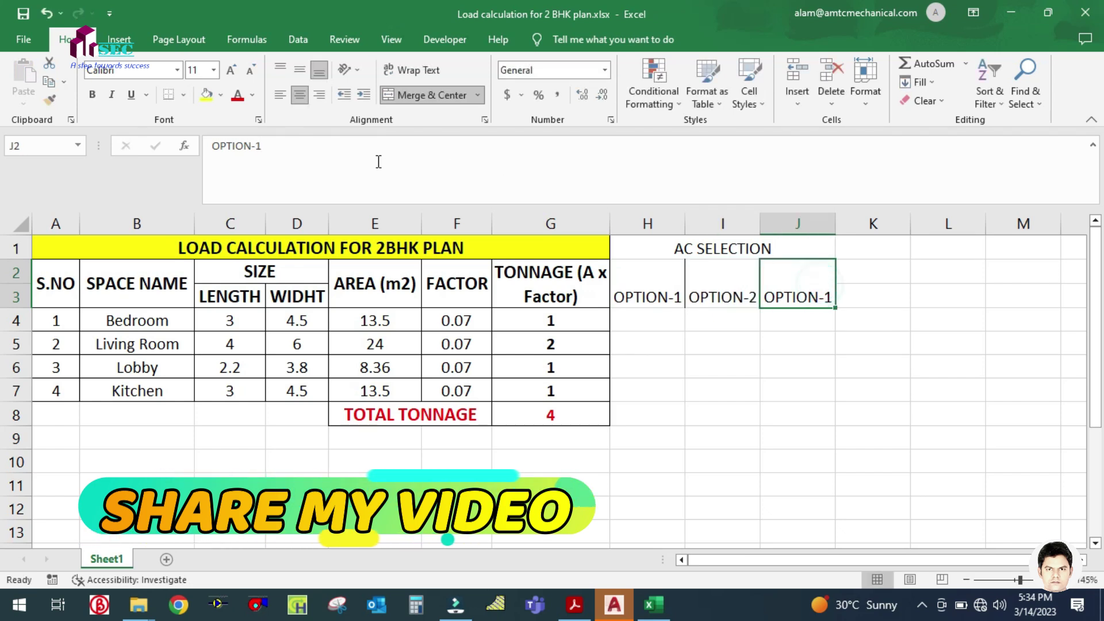
left_click(376, 162)
key("BackSpace")
type("3")
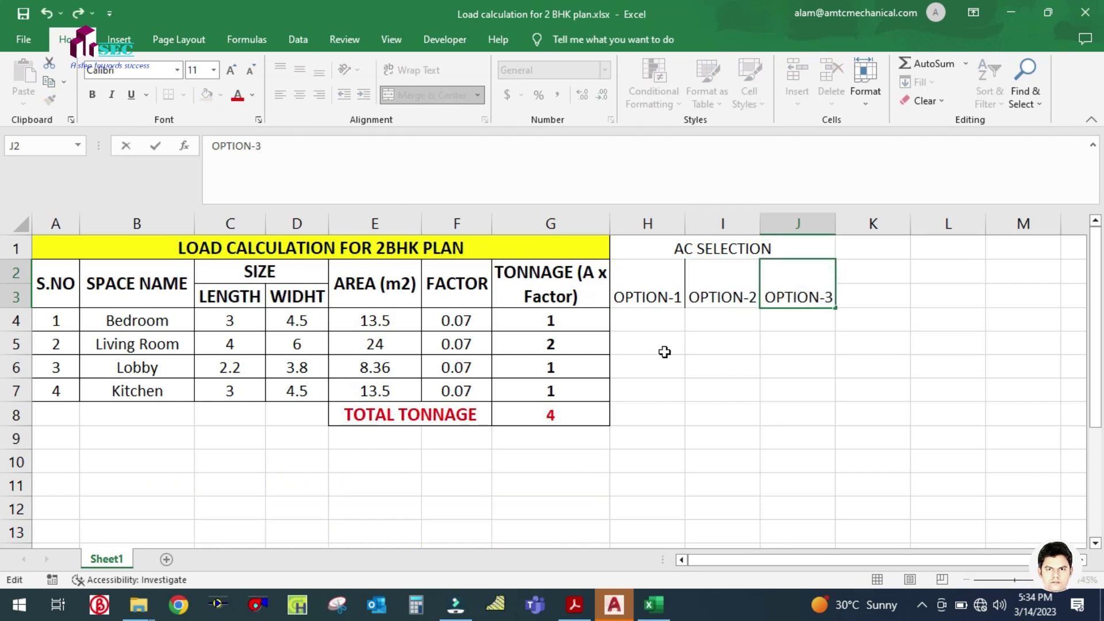
left_click(654, 320)
left_click(651, 363)
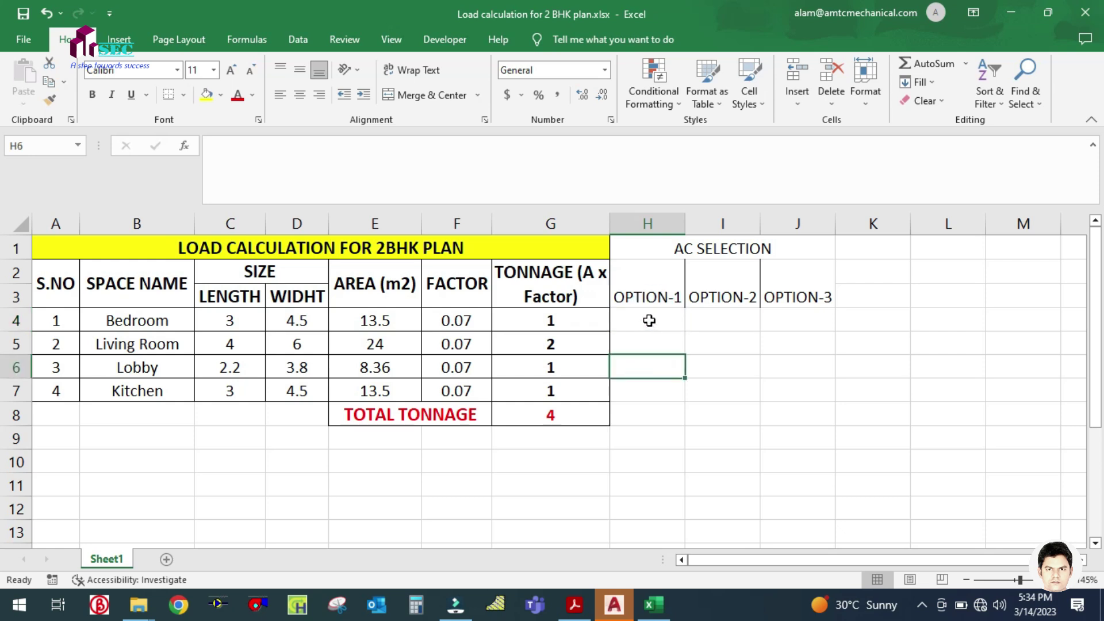
left_click(649, 320)
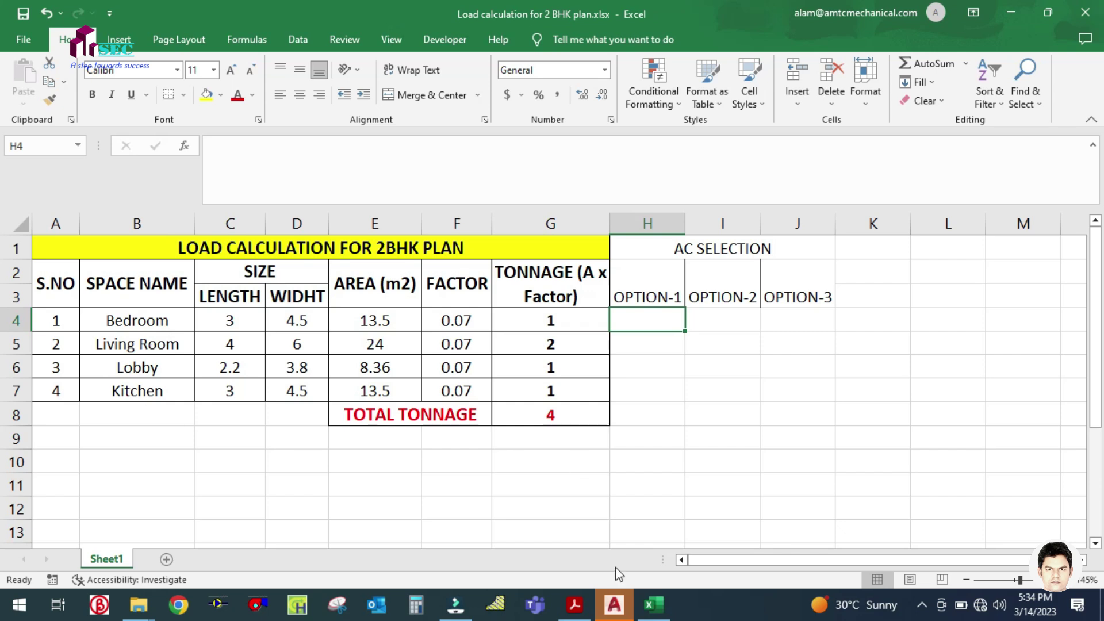
left_click(614, 604)
left_click(614, 603)
left_click(651, 413)
left_click(656, 291)
left_click(737, 291)
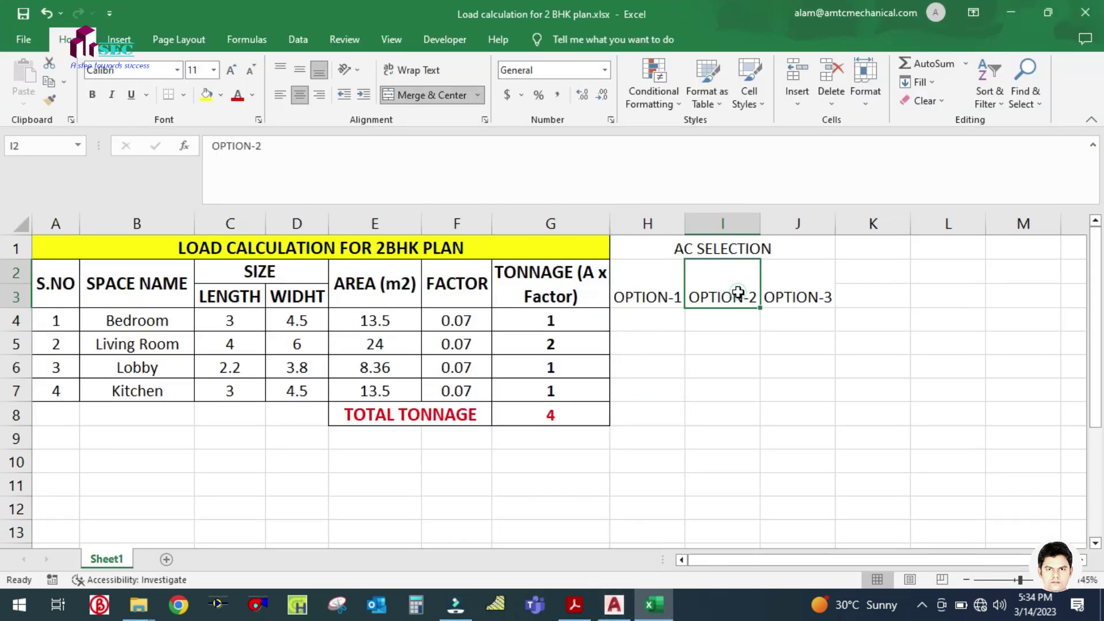
left_click(674, 291)
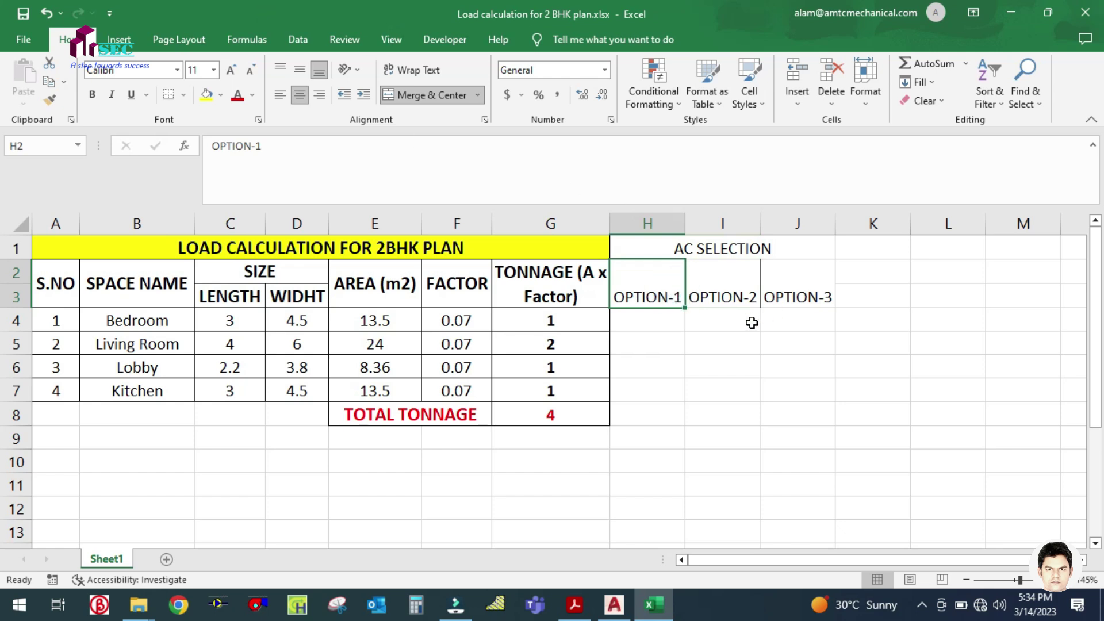
left_click(748, 332)
- Vertically center the three option headings in H2:J3 with middle alignment
left_click_drag(657, 292, 801, 299)
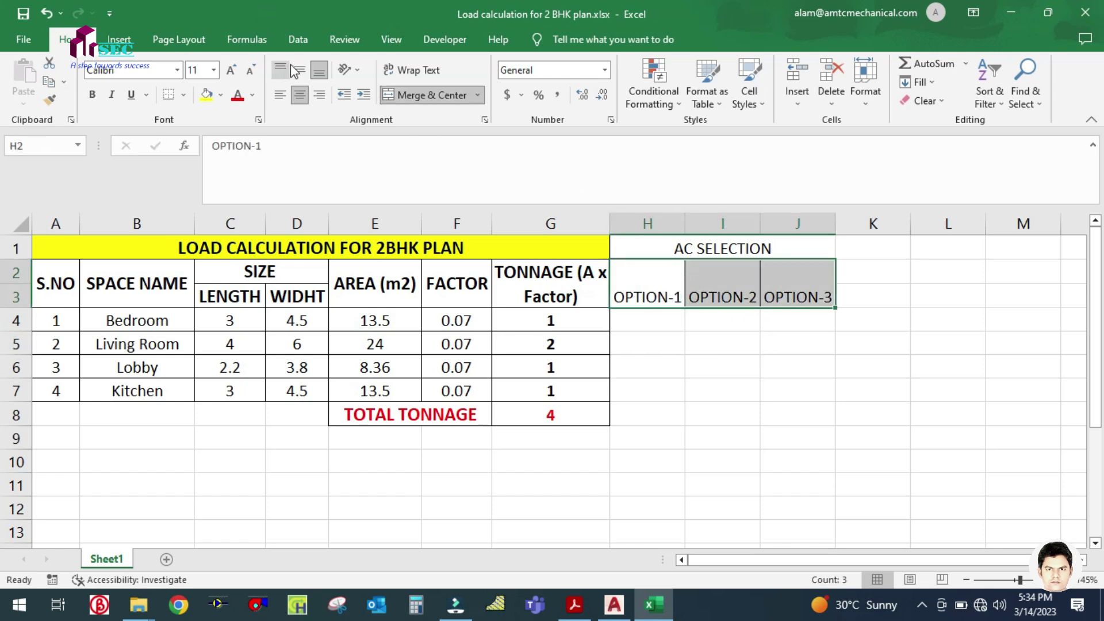
left_click(295, 71)
left_click(772, 362)
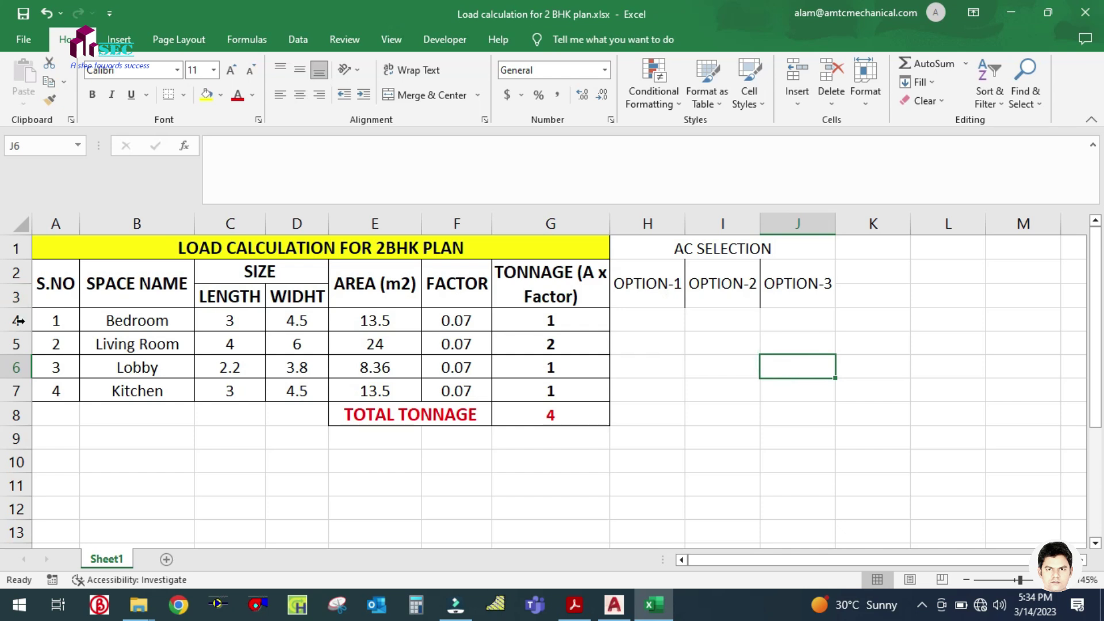
left_click(706, 375)
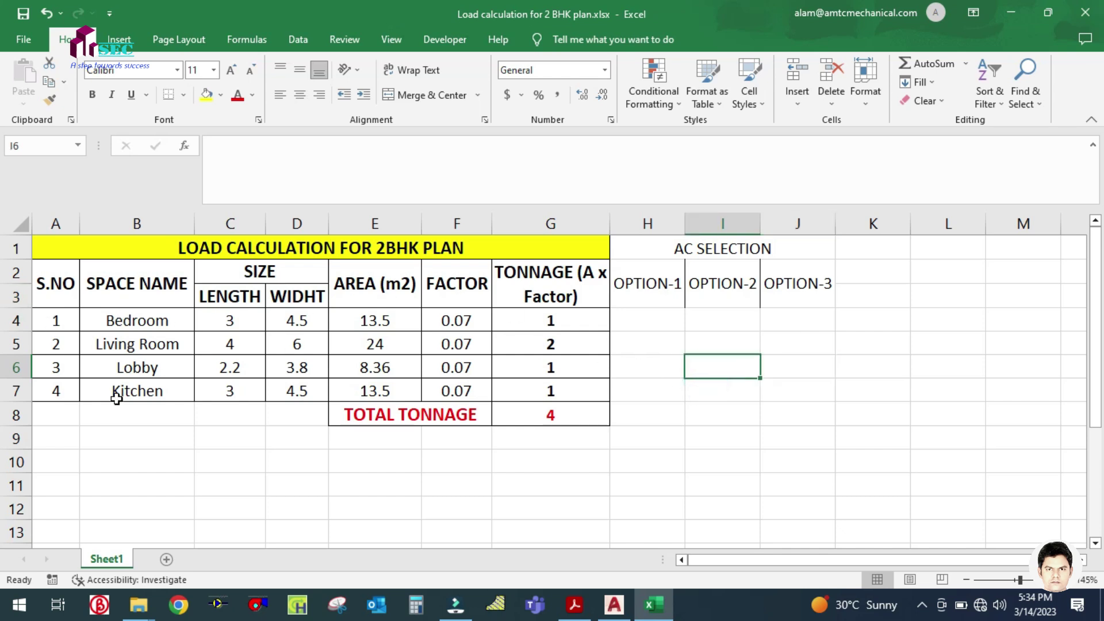
left_click(566, 426)
left_click(614, 457)
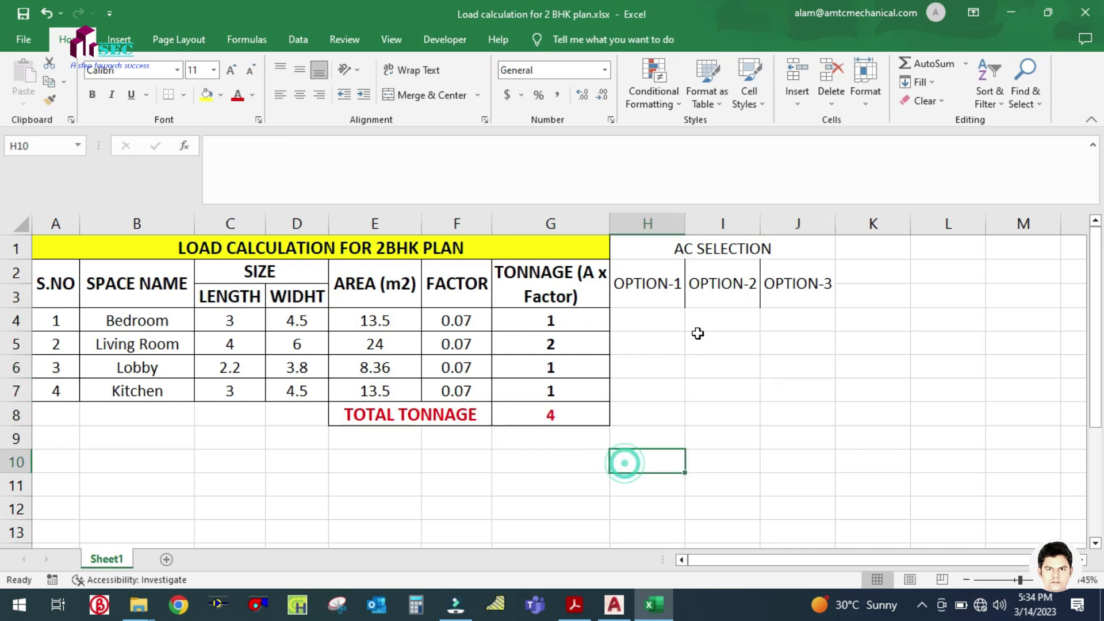
left_click(667, 286)
left_click(768, 360)
left_click(800, 305)
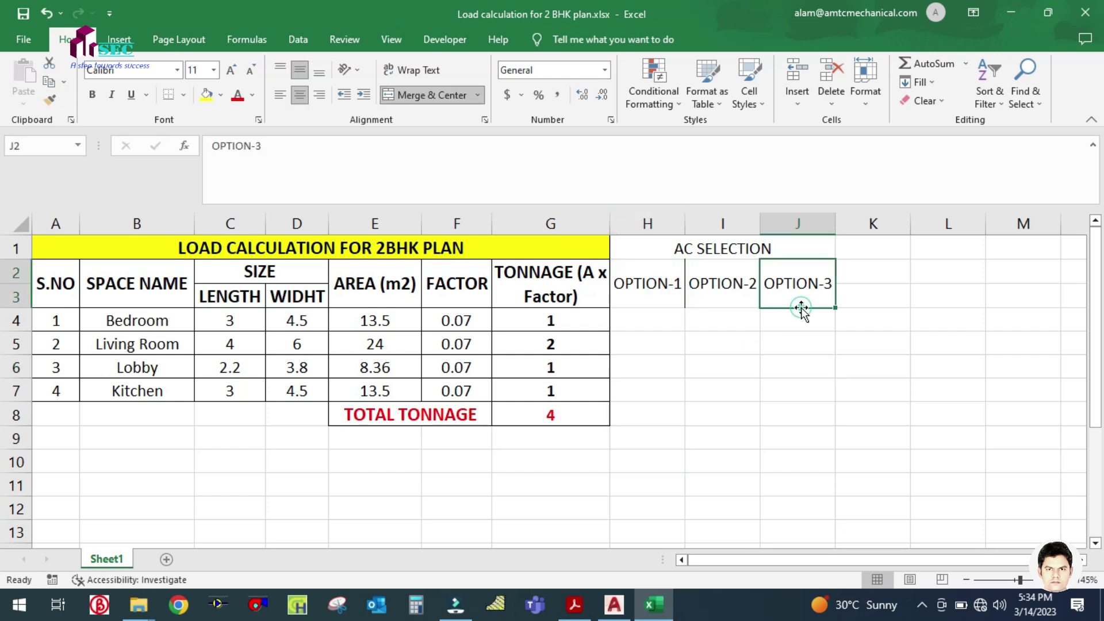
left_click(792, 345)
- Extend the heading in H2 to read "OPTION-1 (SPLIT)"
left_click(666, 285)
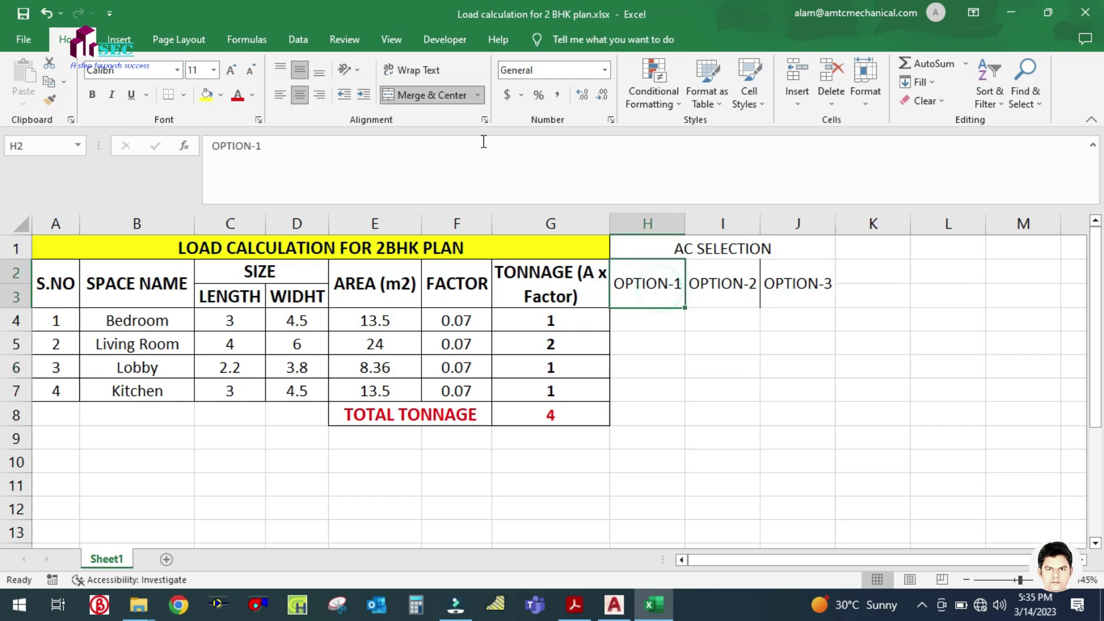
left_click(311, 149)
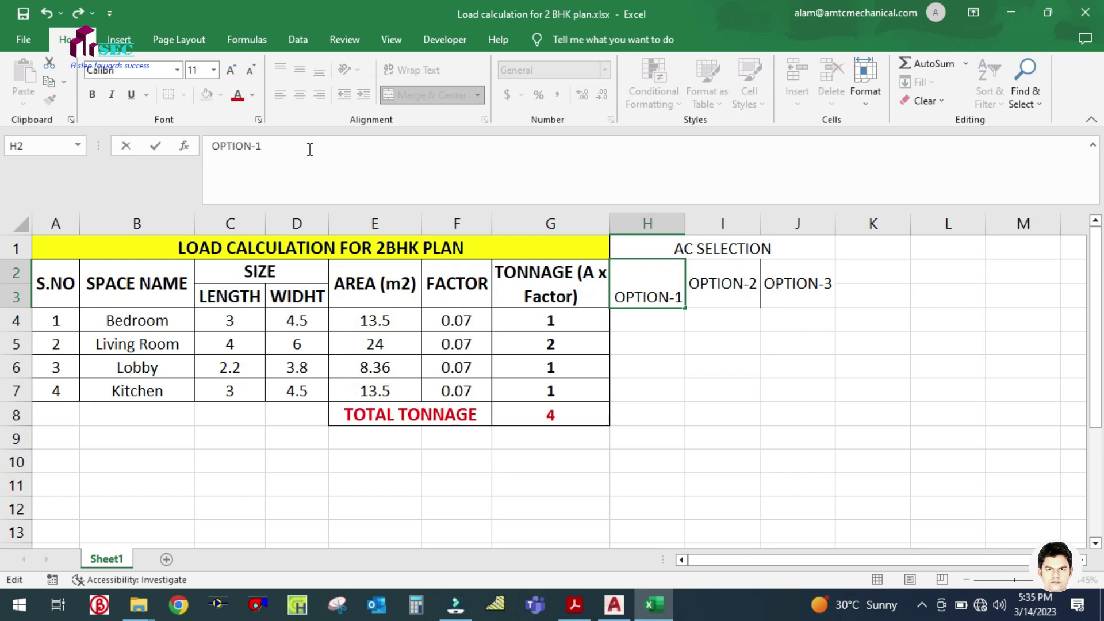
type("(SPLIT")
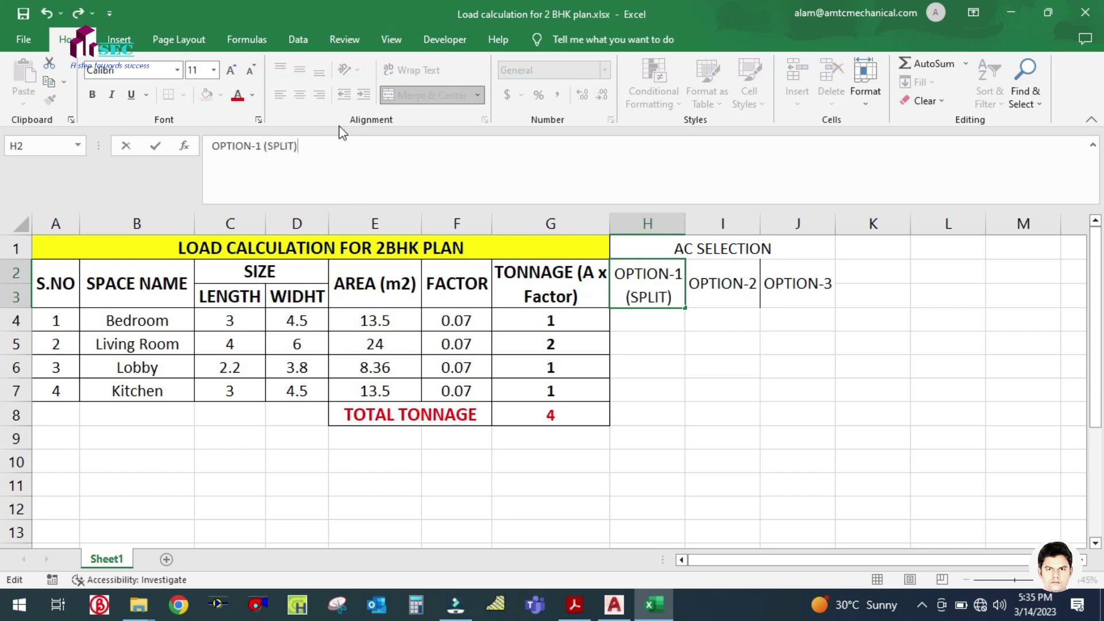
- Extend the heading in I2 to read "OPTION-2 (DUCTED SPLIT)"
left_click(688, 277)
left_click(288, 143)
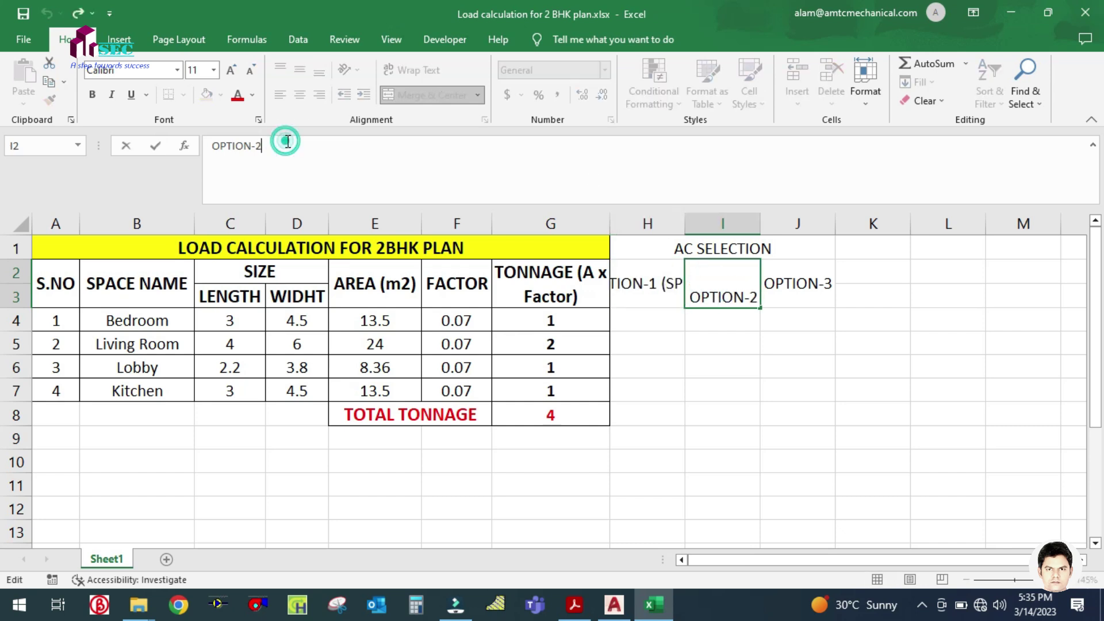
type("( ")
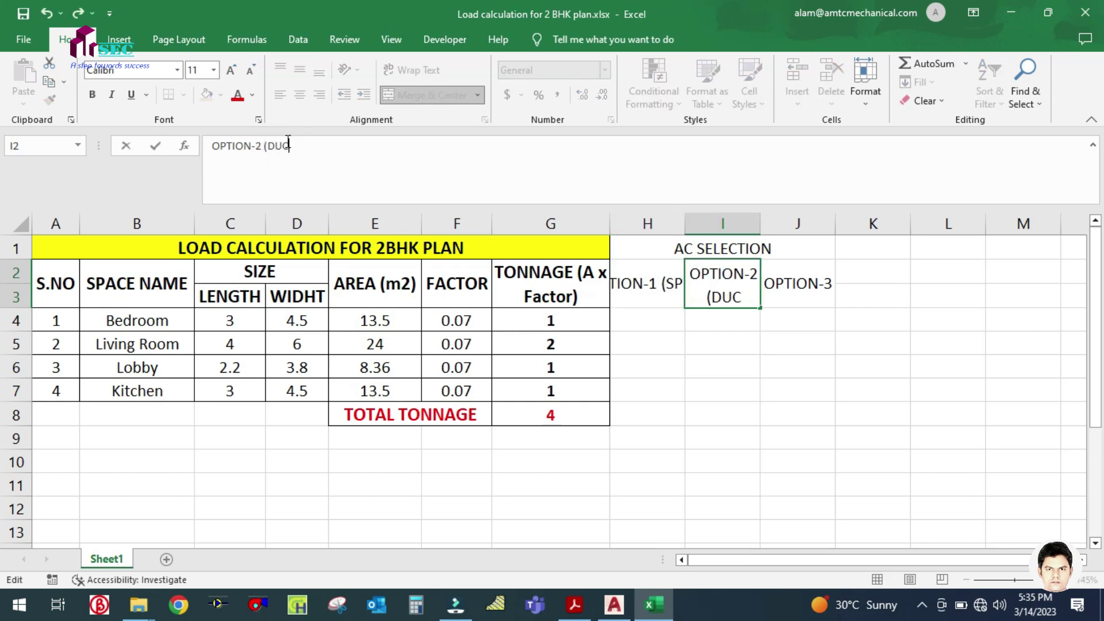
type("DUCTED SPLIT")
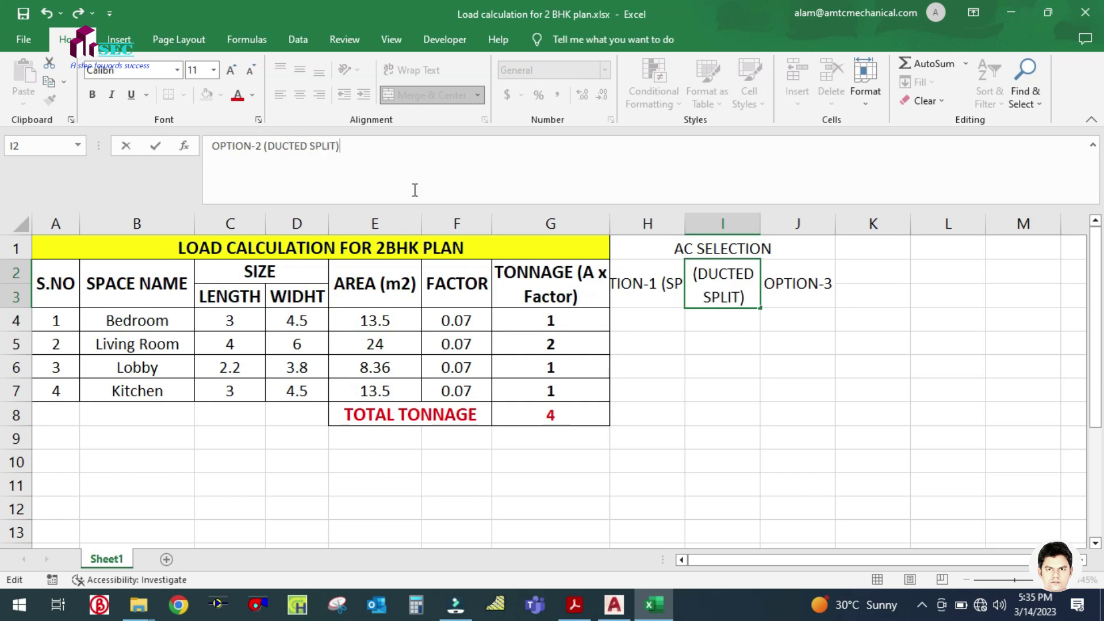
left_click(732, 357)
- Extend the heading in J2 to read "OPTION-3 (PACKAGE)"
left_click(803, 284)
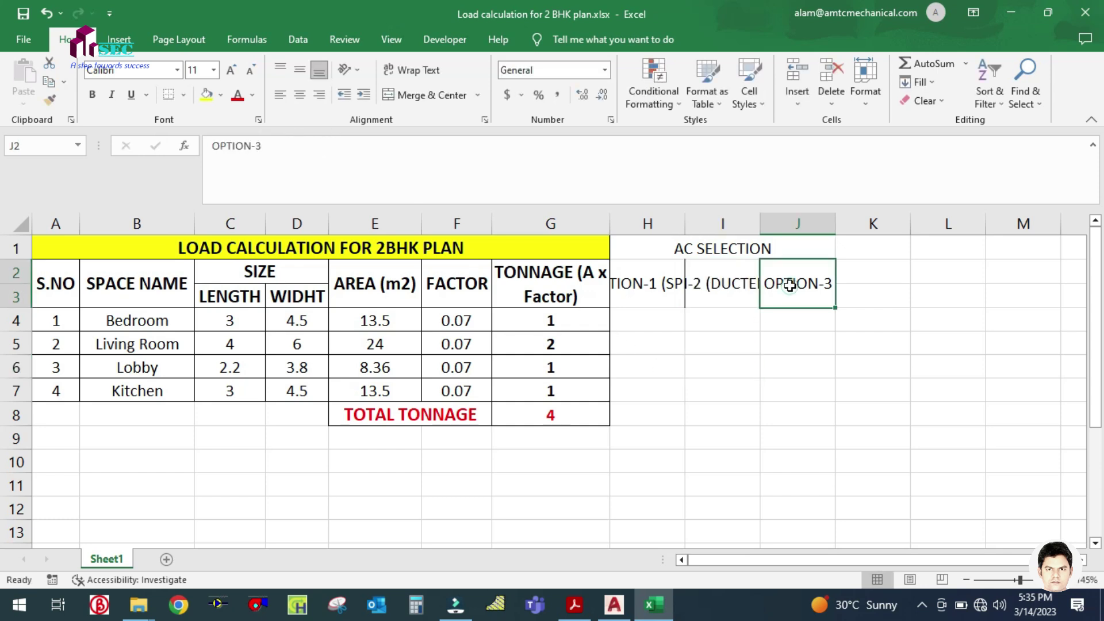
left_click(300, 144)
type("i")
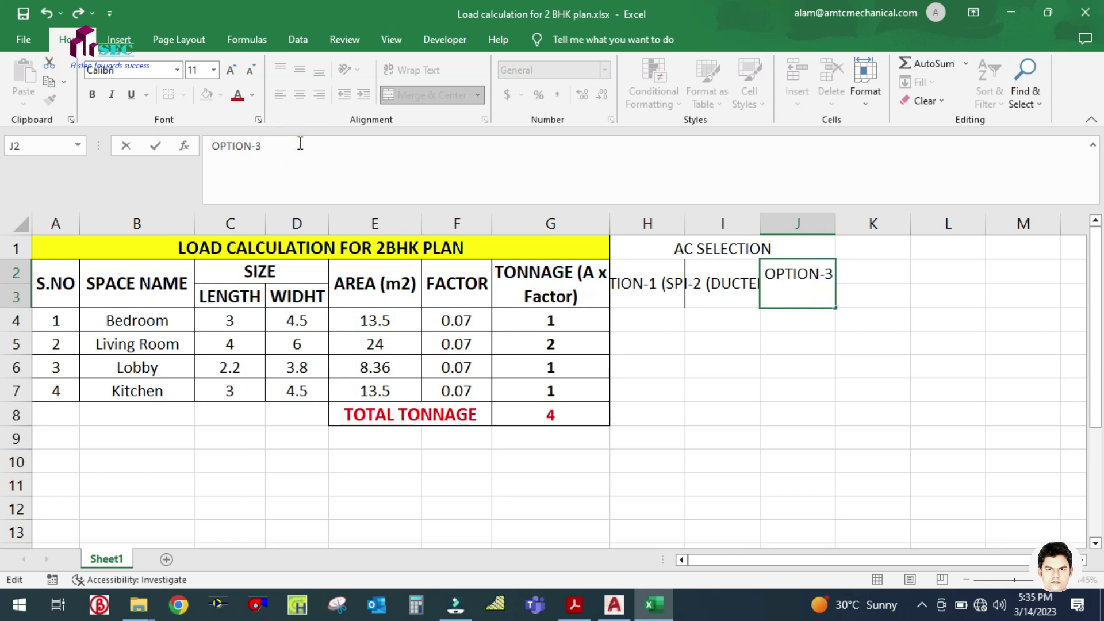
type("PACKAGE)")
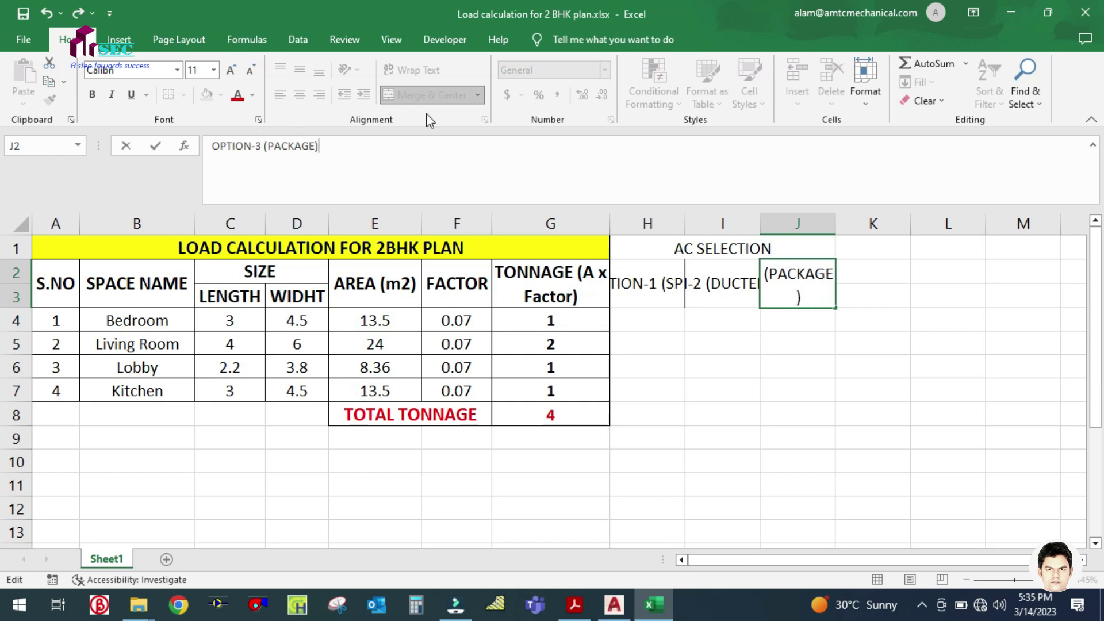
left_click(703, 385)
- Widen columns H, I and J to give the longer option headings more room
left_click_drag(685, 223, 704, 224)
left_click_drag(780, 223, 811, 224)
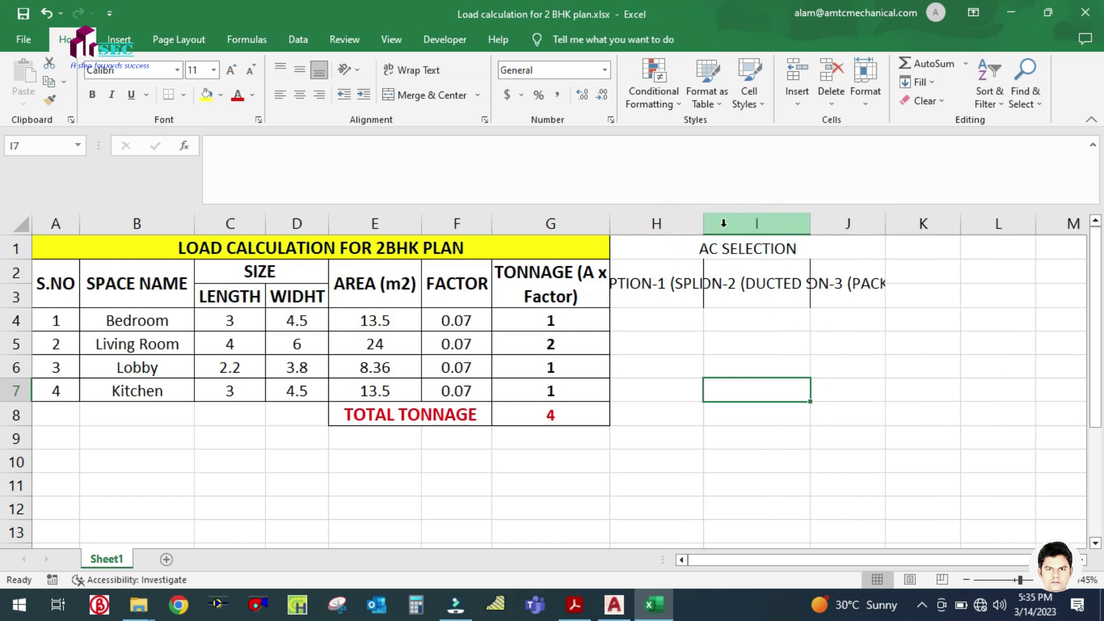
left_click_drag(702, 226, 716, 223)
left_click_drag(900, 224, 918, 232)
- Wrap the text of the three option headings in H2, I2 and J2, and increase the height of row 3
left_click(892, 287)
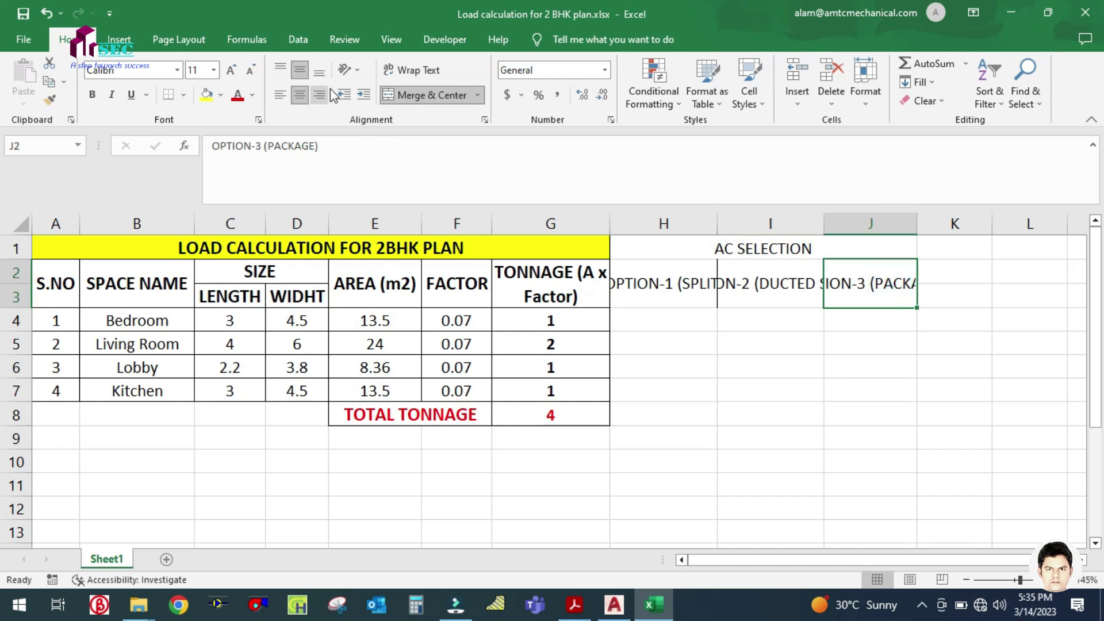
left_click(425, 70)
left_click(790, 270)
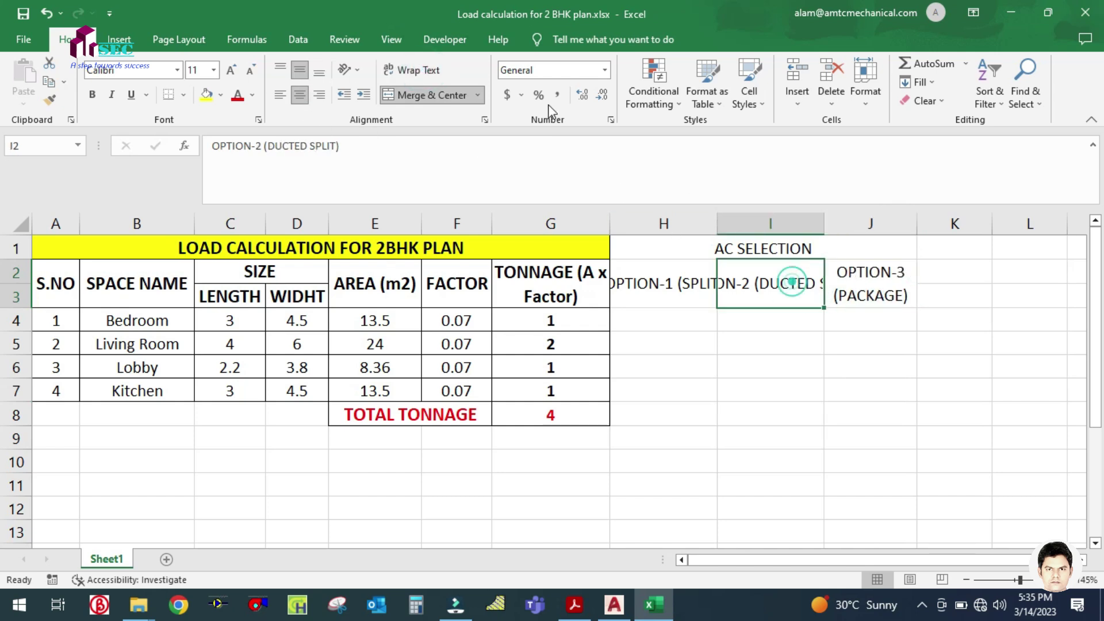
left_click(429, 70)
left_click(685, 282)
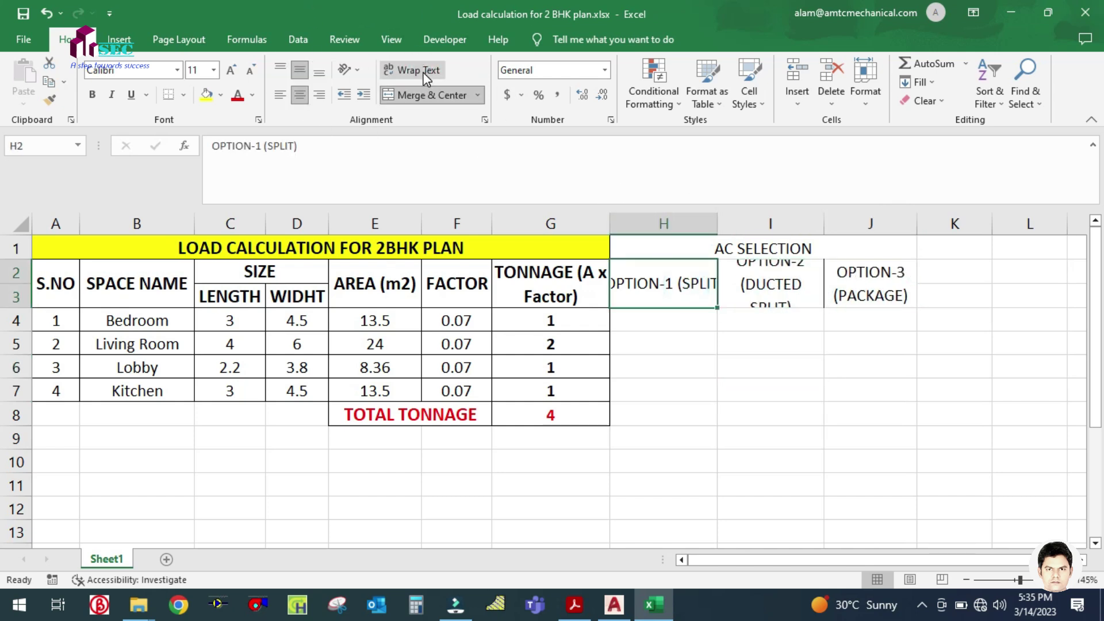
left_click(424, 70)
left_click(780, 389)
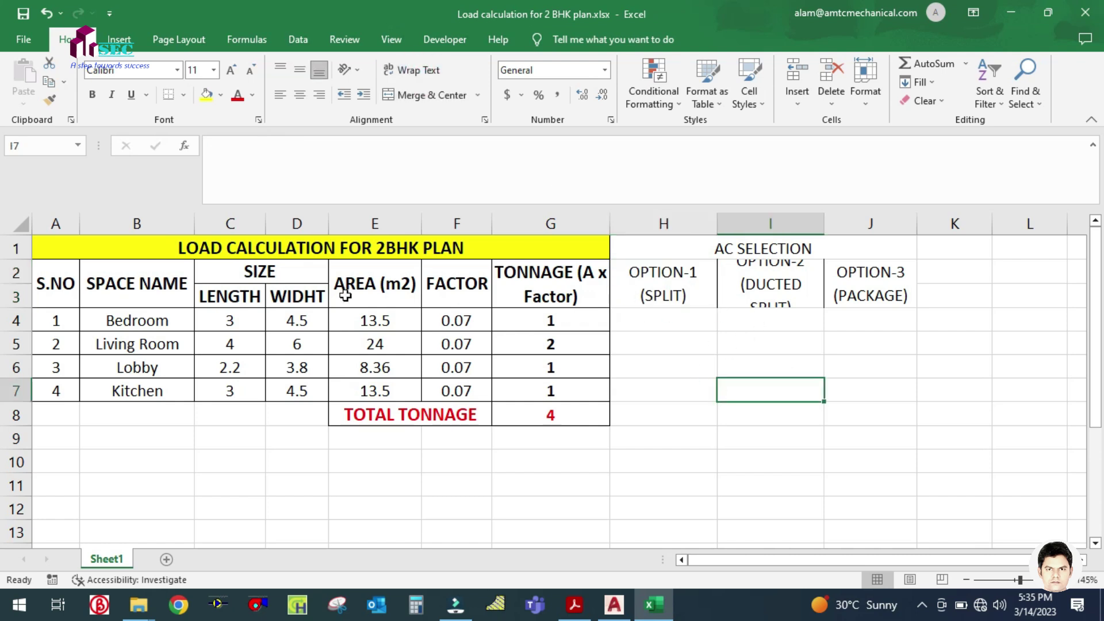
left_click_drag(7, 307, 7, 321)
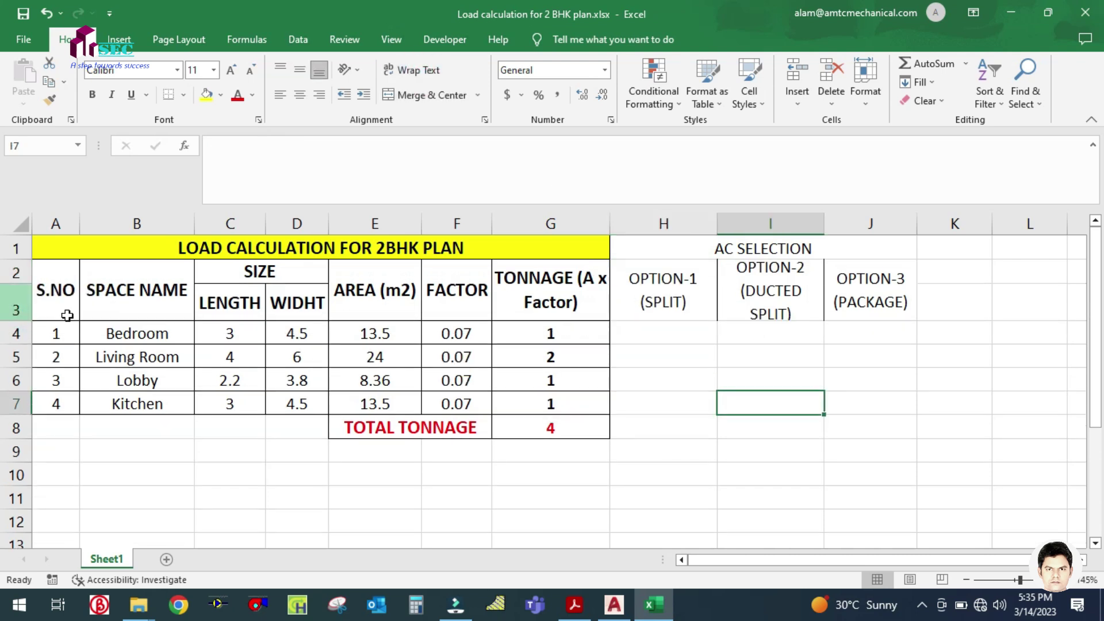
left_click(667, 397)
- Switch to File Explorer, open "42KH & 42XP (SPLIT WALL).pdf" from the Carrier Split AC catalogue folder, and examine its Technical specifications table
left_click(173, 331)
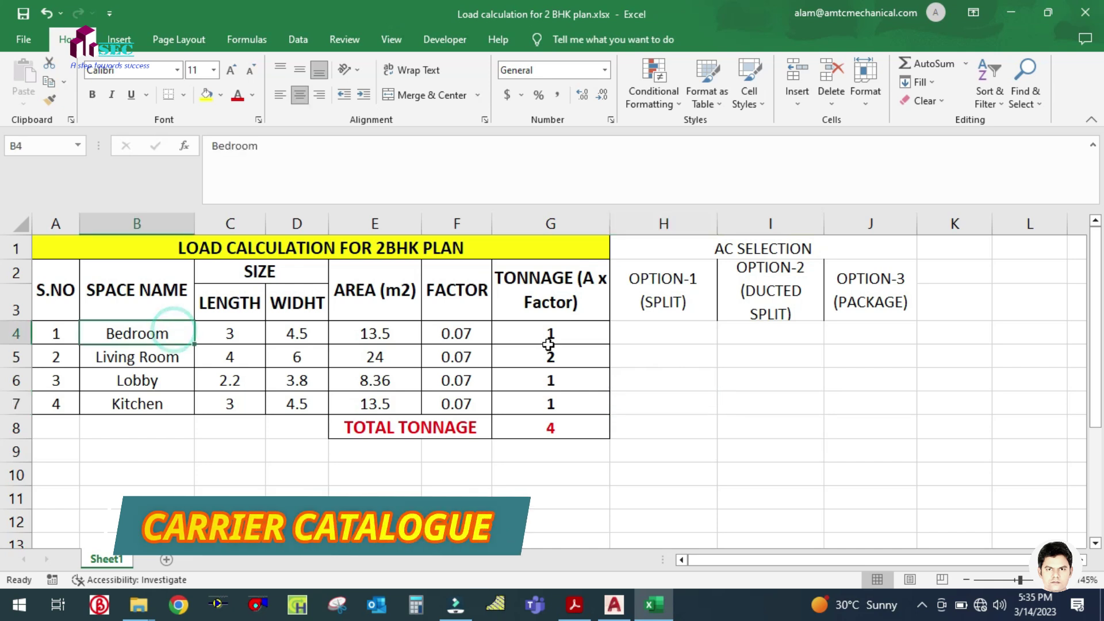
left_click(549, 334)
mouse_move(138, 603)
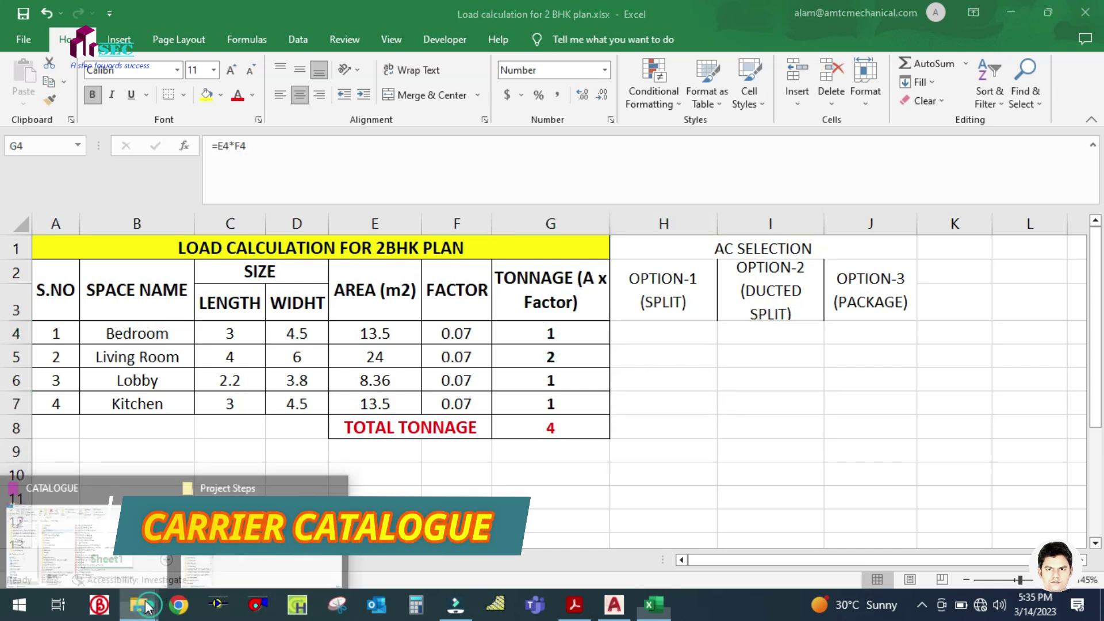
left_click(87, 535)
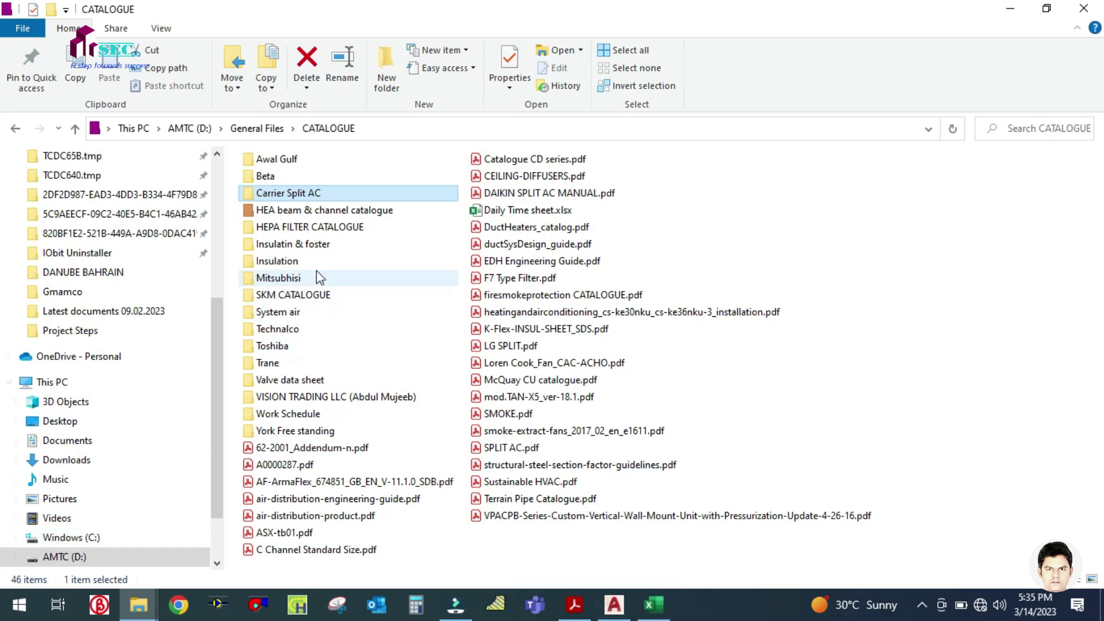
double_click(277, 196)
left_click(272, 179)
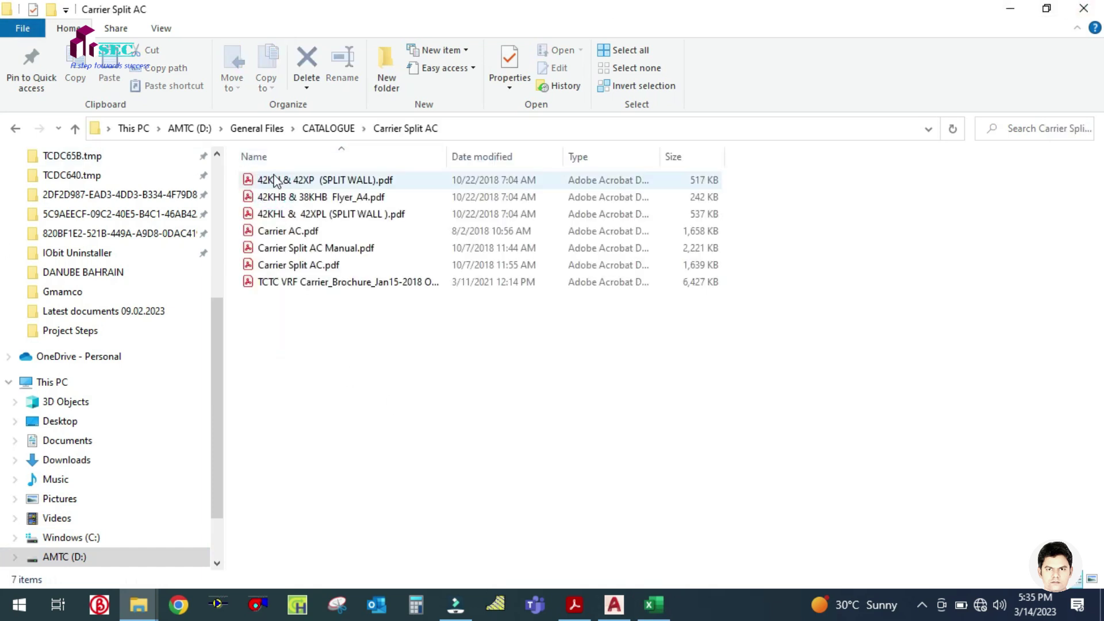
key("Return")
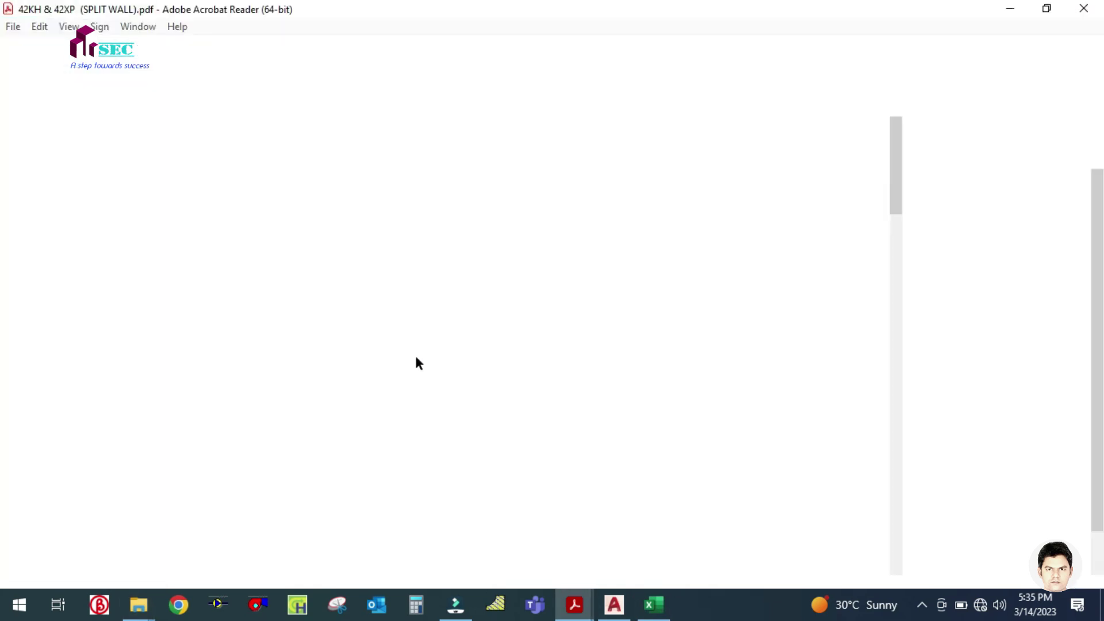
scroll(418, 368, "down", 15)
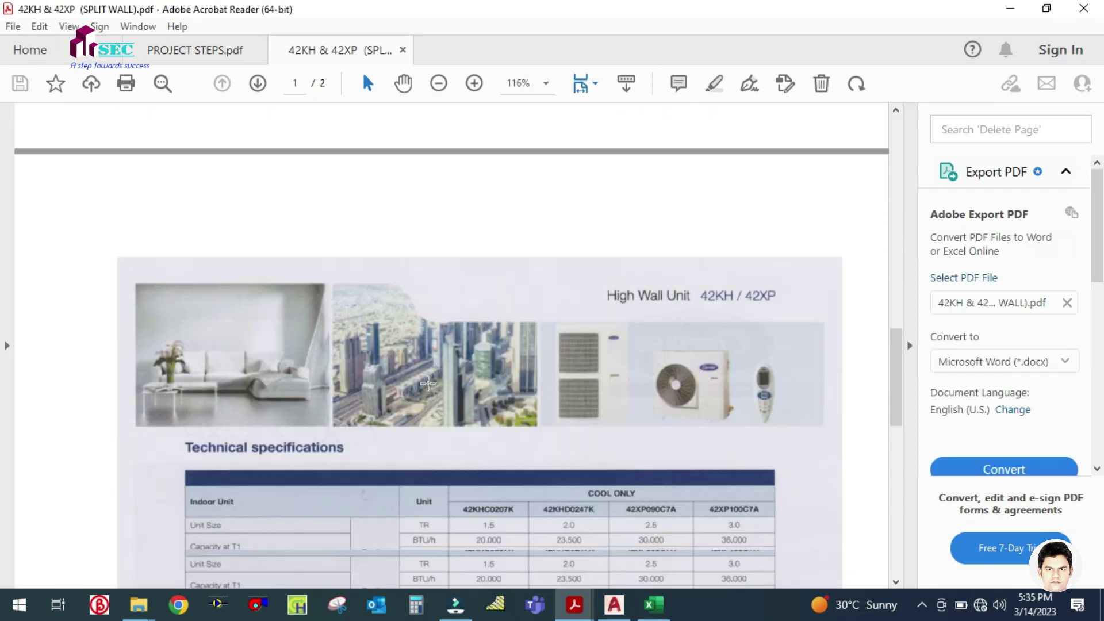
scroll(439, 328, "up", 2)
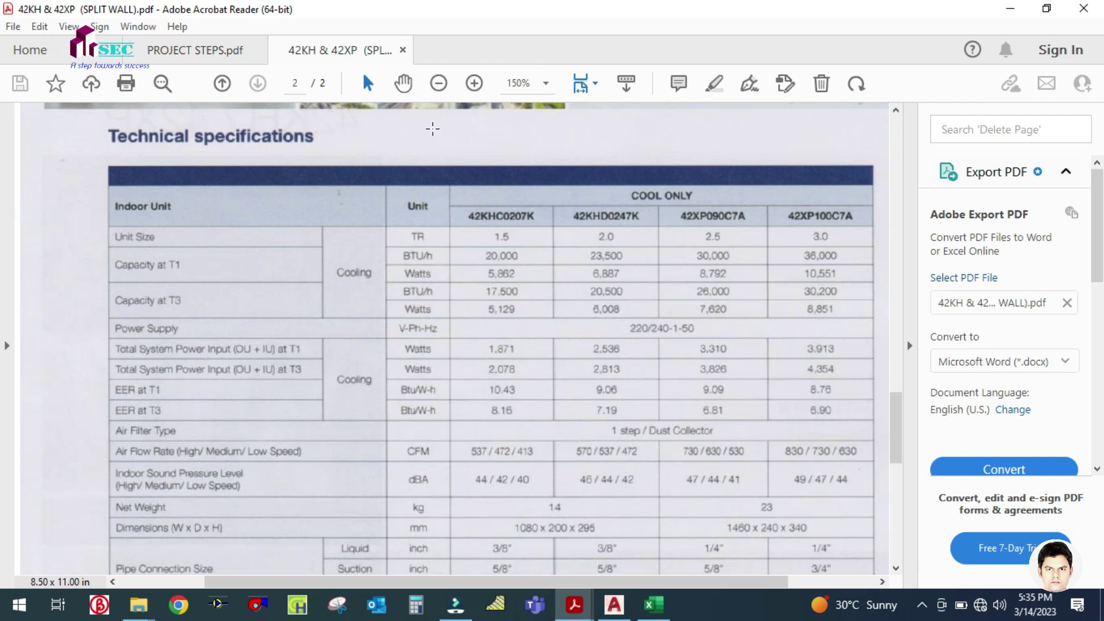
- Open "42KHL & 42XPL (SPLIT WALL ).pdf" from the Carrier Split AC folder and examine its Technical specifications table
scroll(512, 291, "up", 1)
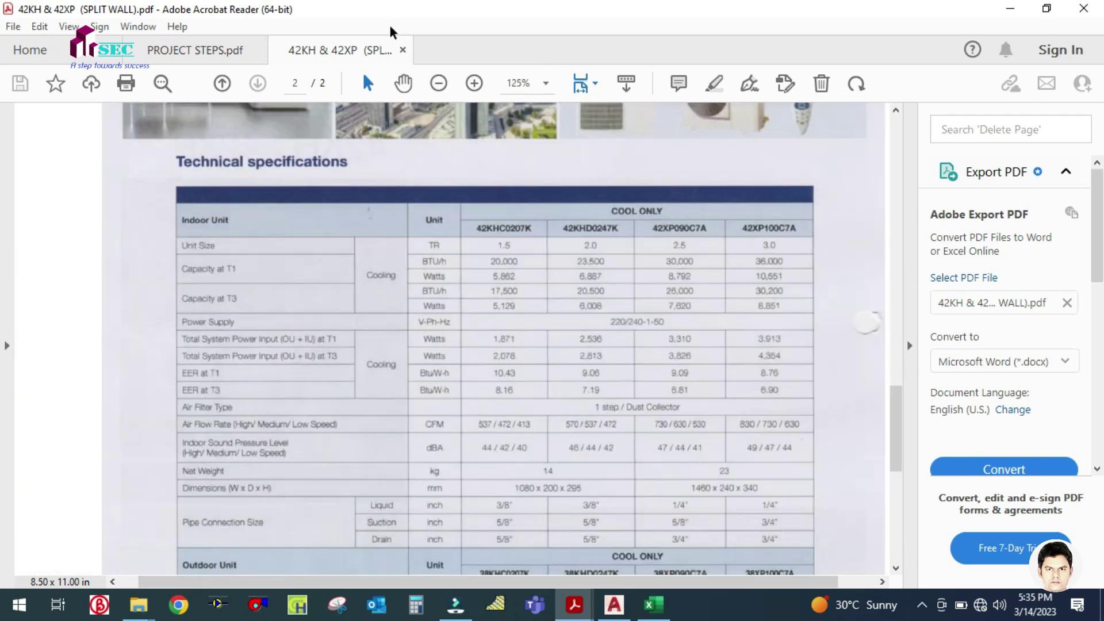
left_click(138, 604)
left_click(105, 535)
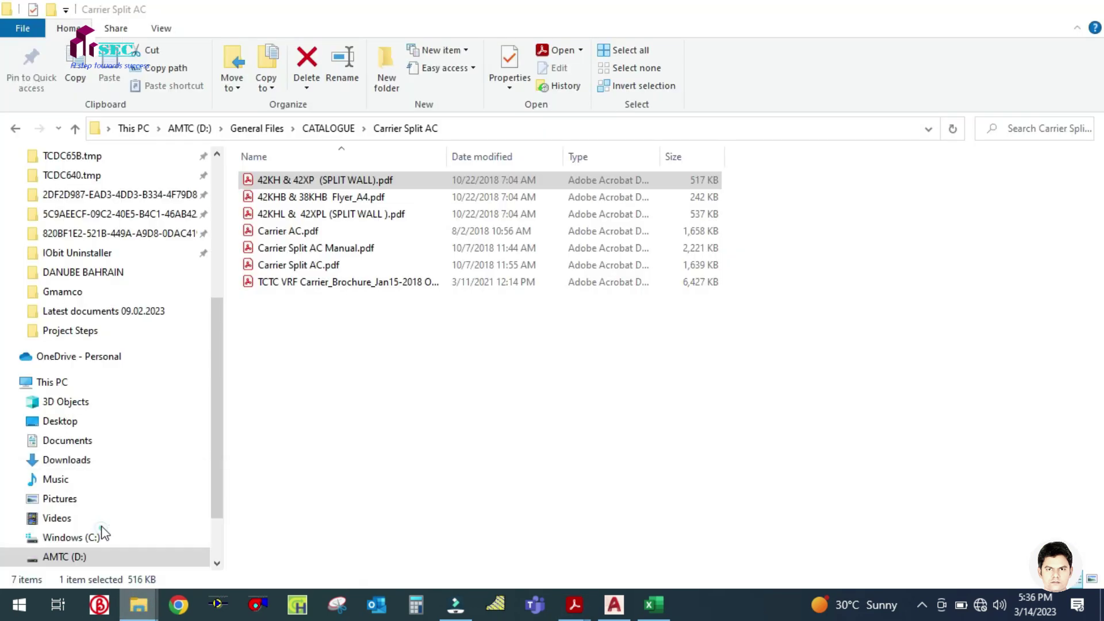
left_click(315, 213)
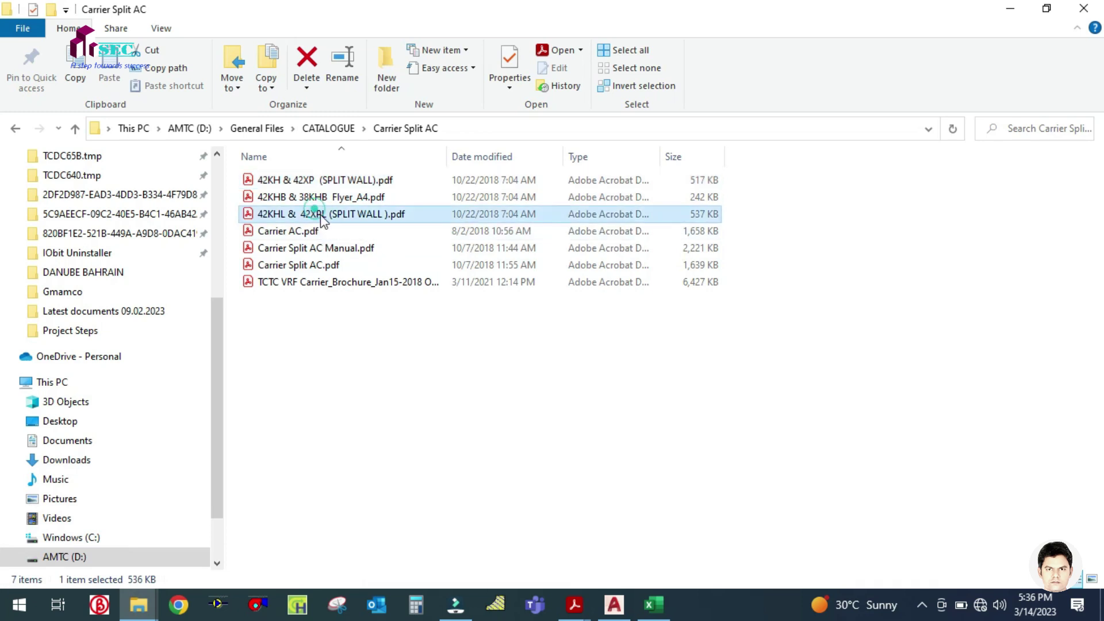
key("Return")
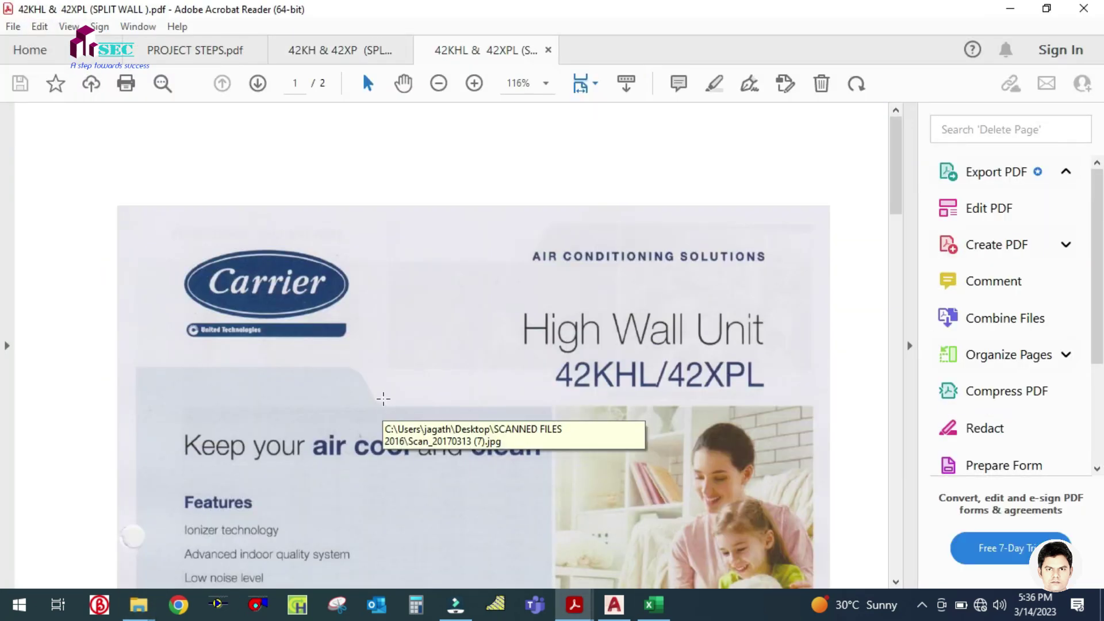
scroll(383, 391, "down", 5)
scroll(383, 381, "down", 15)
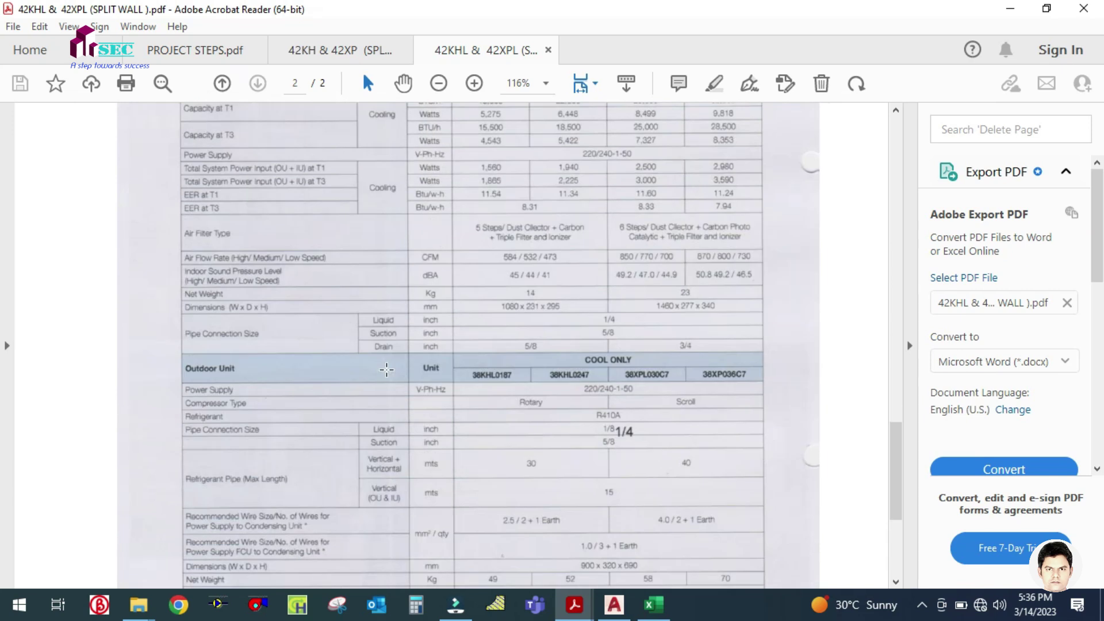
scroll(388, 370, "up", 2)
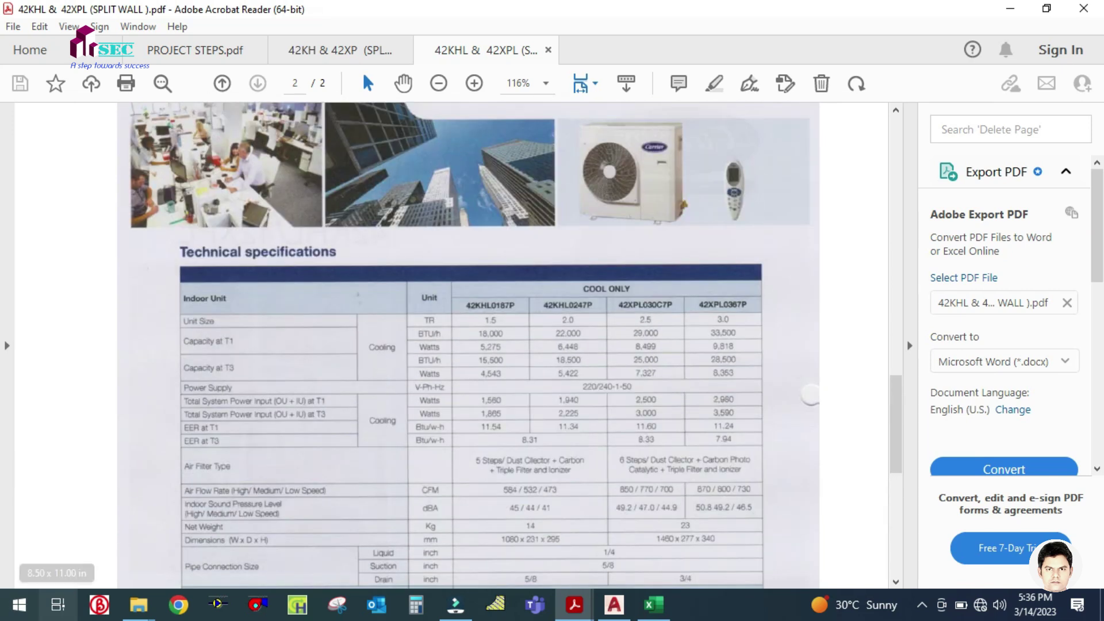
- Open "42KHB & 38KHB Flyer_A4.pdf" at its Technical specifications table and close the other two split wall catalogues
mouse_move(138, 606)
left_click(92, 532)
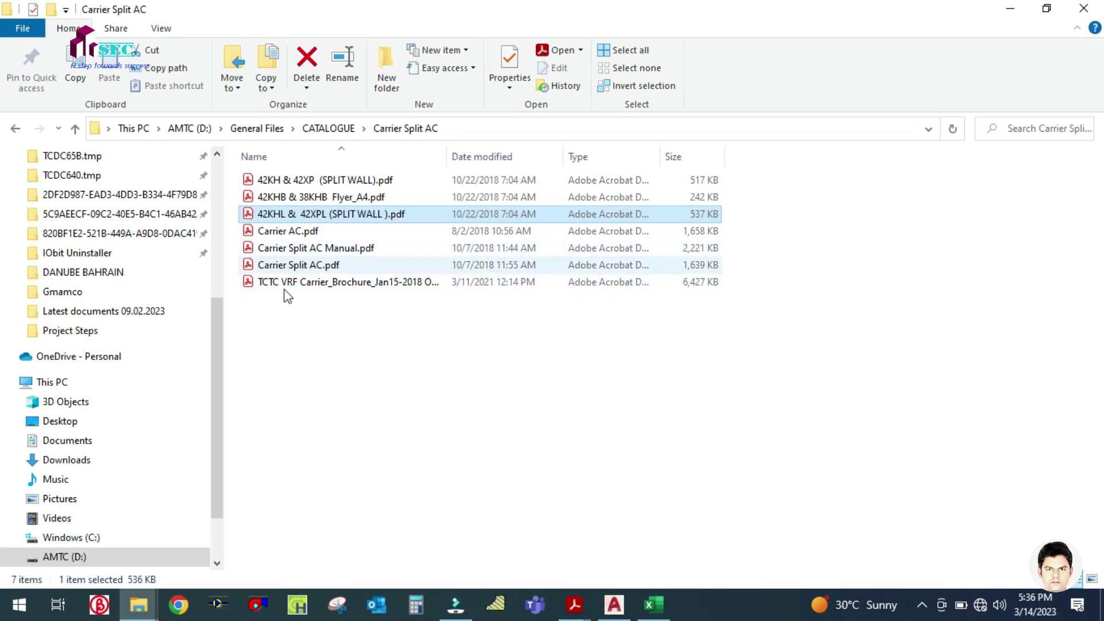
left_click(289, 194)
key("Return")
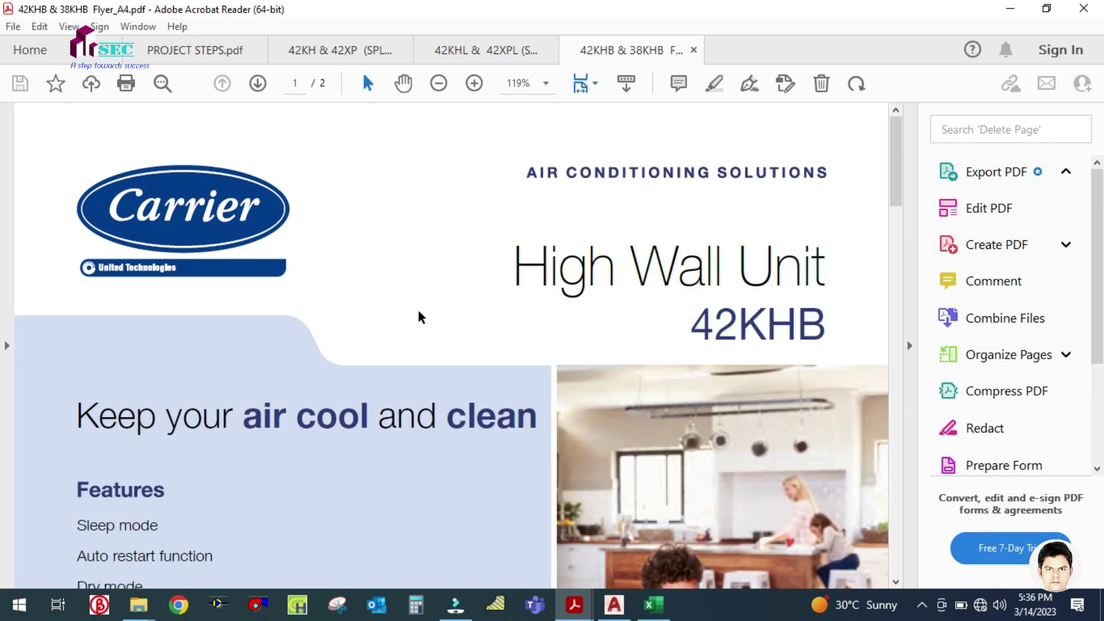
scroll(422, 334, "down", 15)
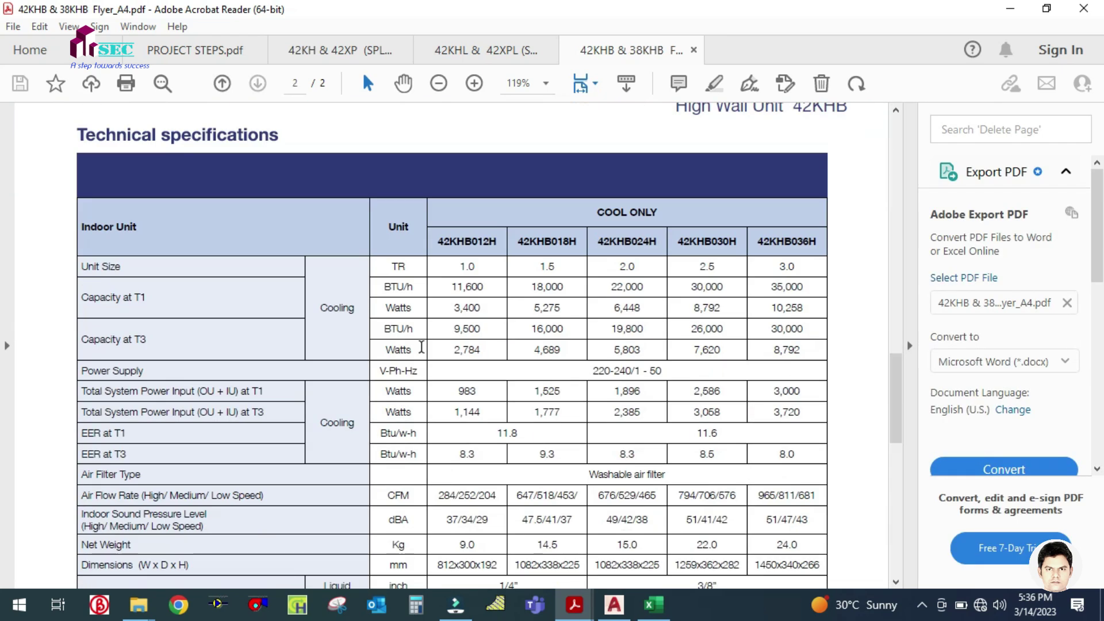
left_click(548, 51)
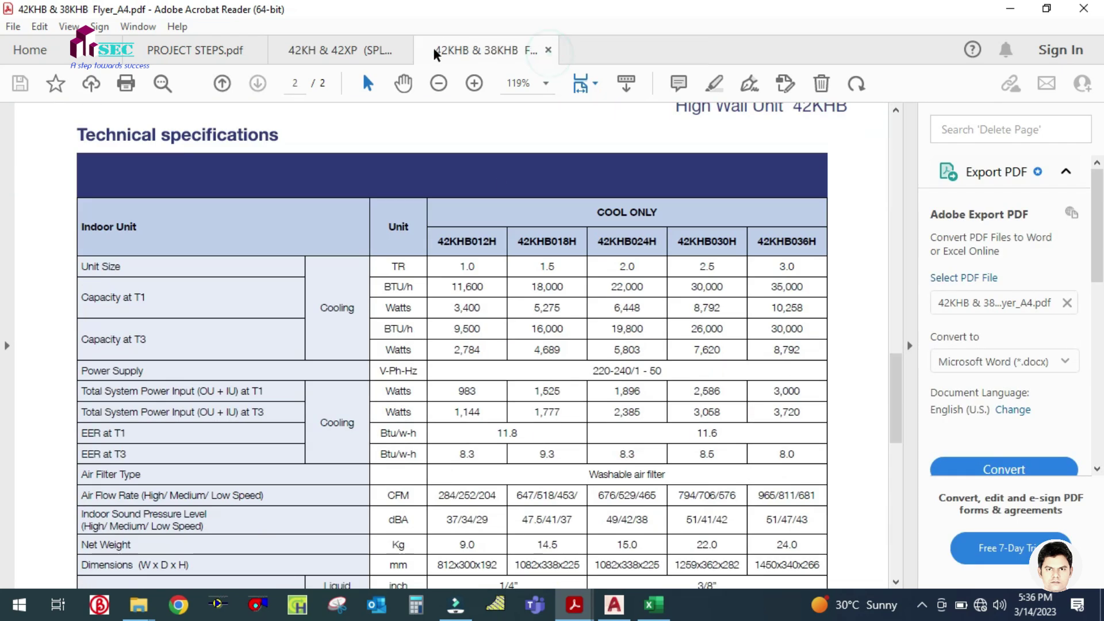
left_click(406, 50)
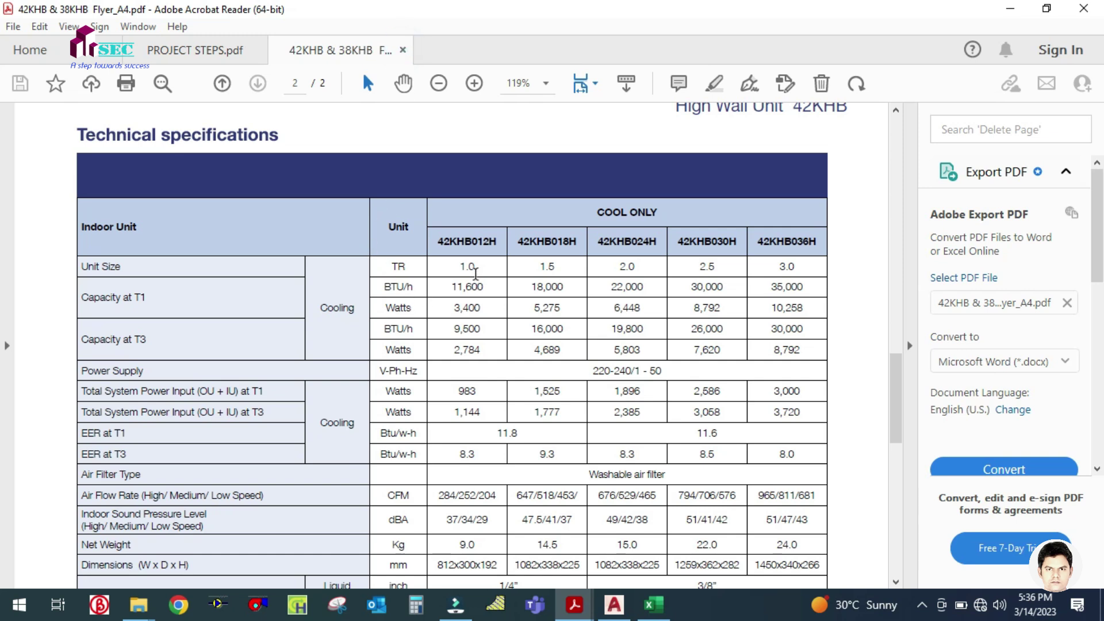
- Highlight the model number 42KHB012H and its 1.0 TR unit size in the Technical specifications table
double_click(478, 265)
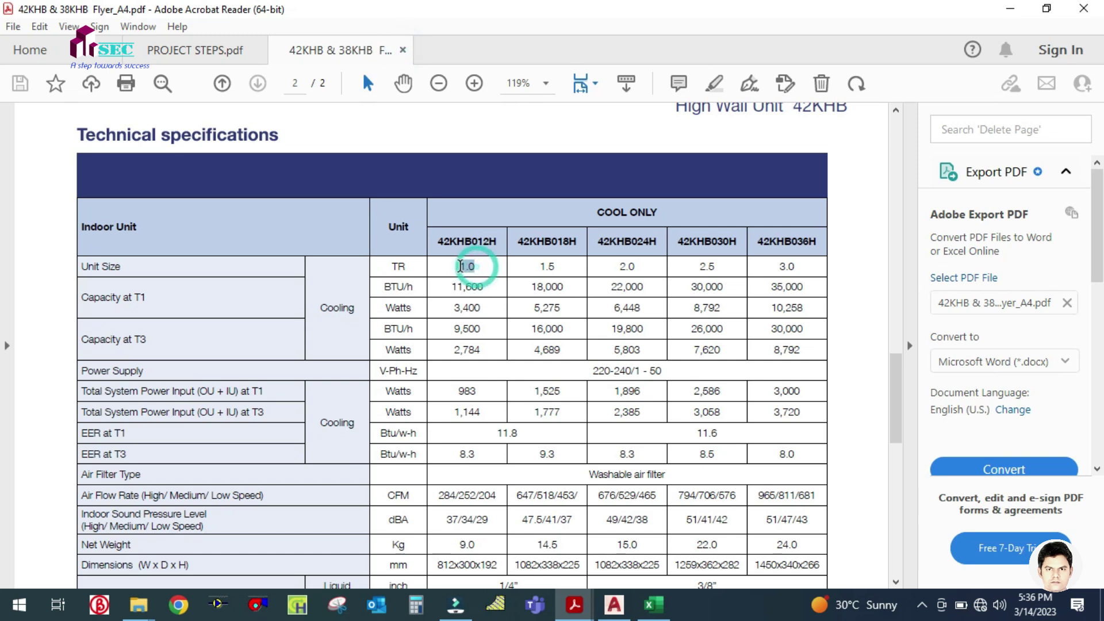
left_click(438, 241)
left_click_drag(435, 242, 471, 242)
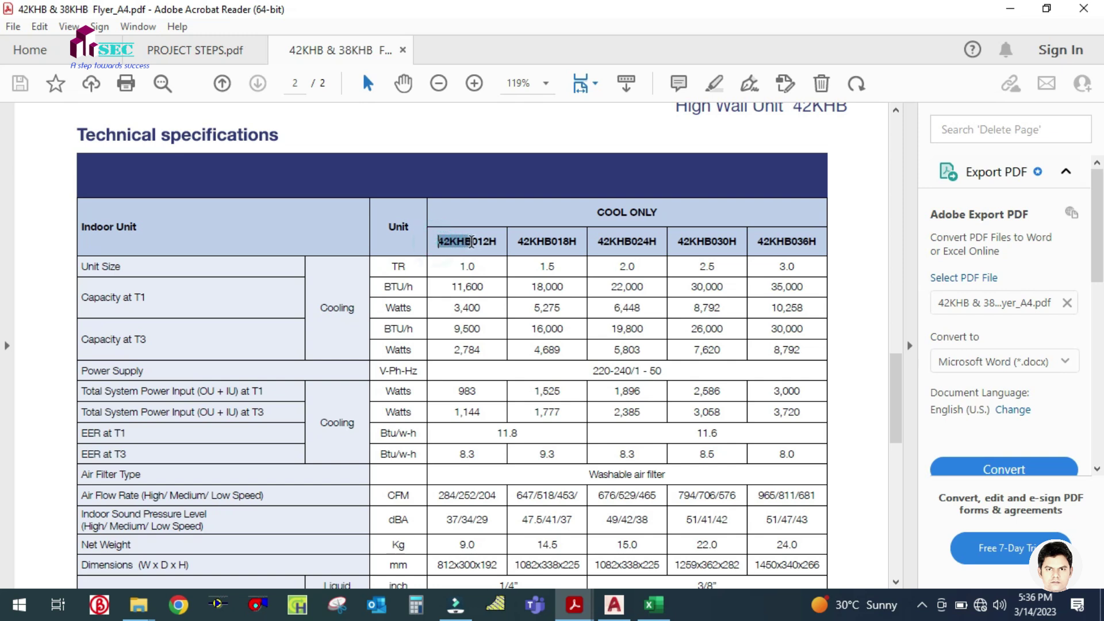
left_click(717, 86)
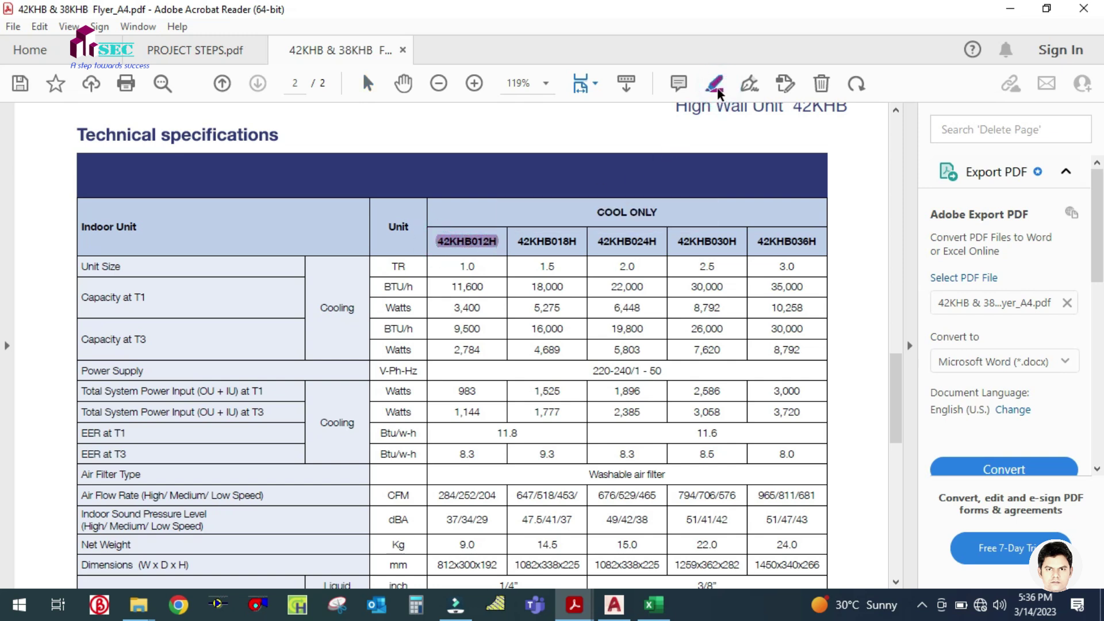
left_click(713, 89)
left_click_drag(457, 266, 476, 267)
left_click(713, 86)
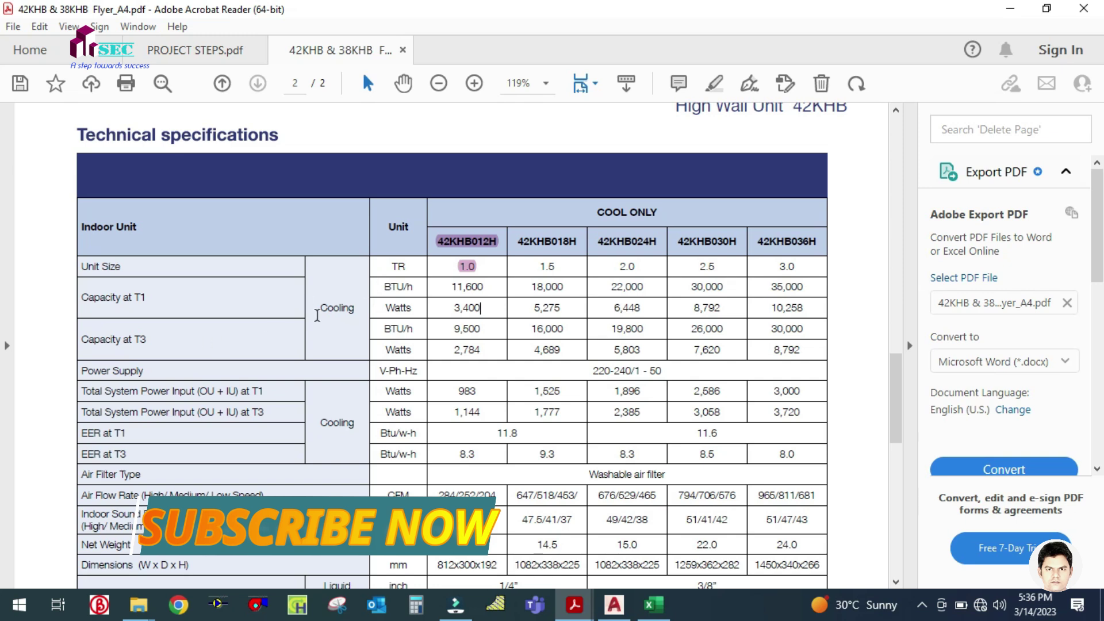
- Check the Bedroom row's Option-1 cell H4 in Excel and examine the room layout of the 2BHK floor plan in AutoCAD
left_click(654, 604)
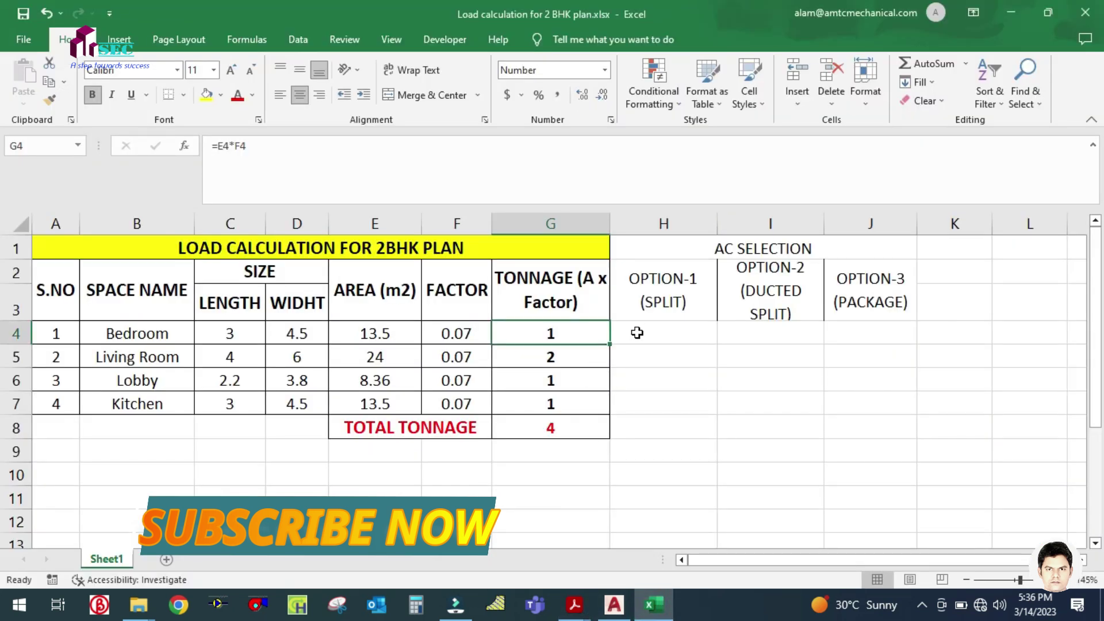
left_click(685, 331)
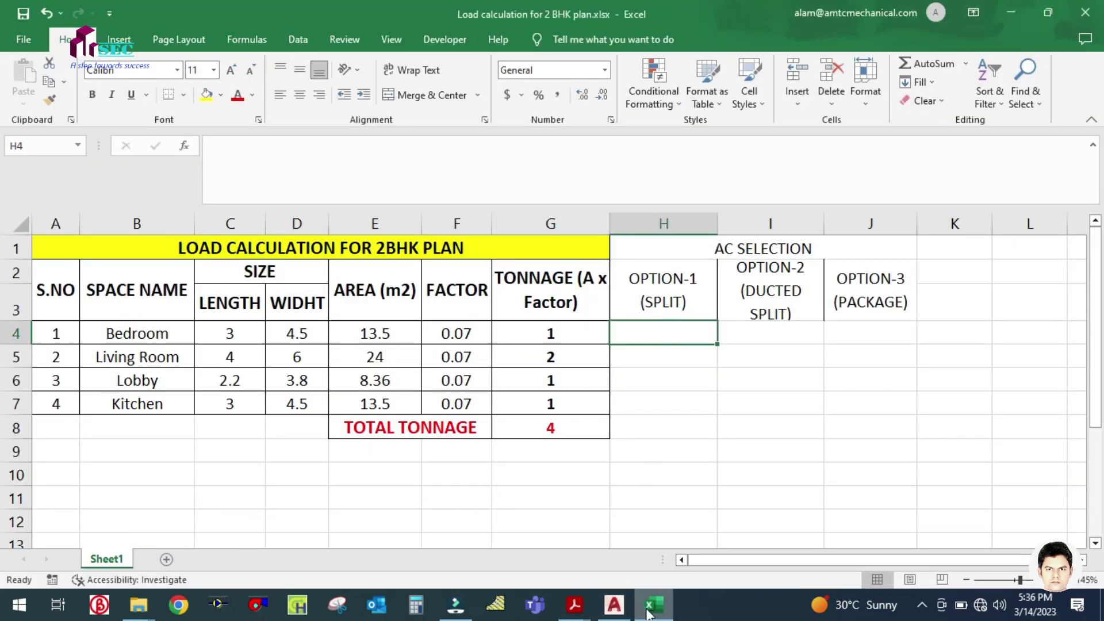
left_click(654, 604)
left_click(614, 604)
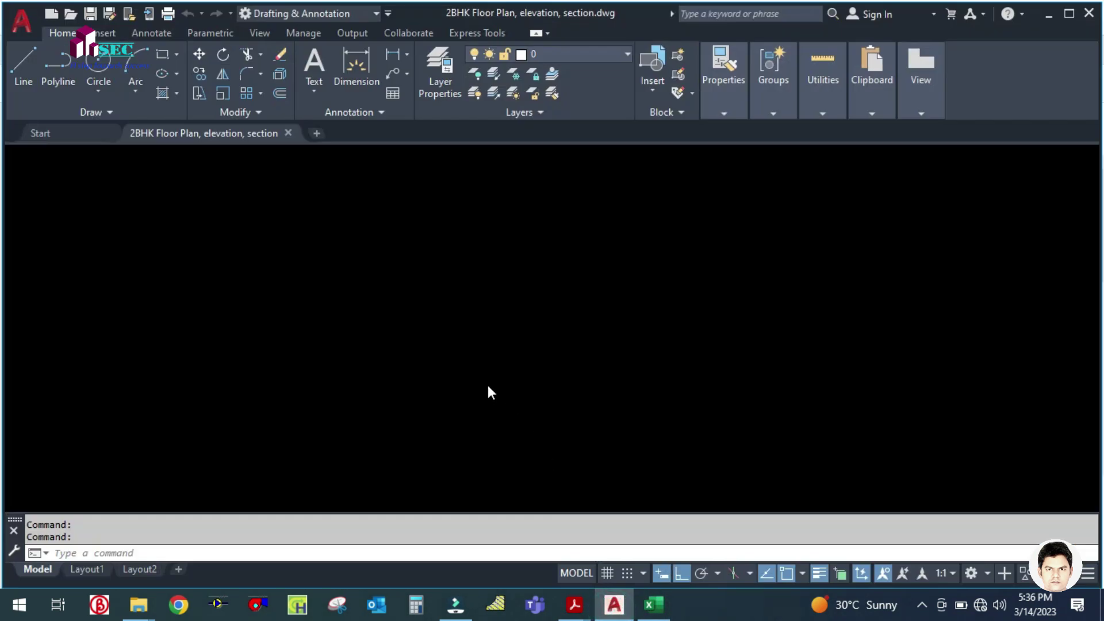
scroll(362, 323, "up", 3)
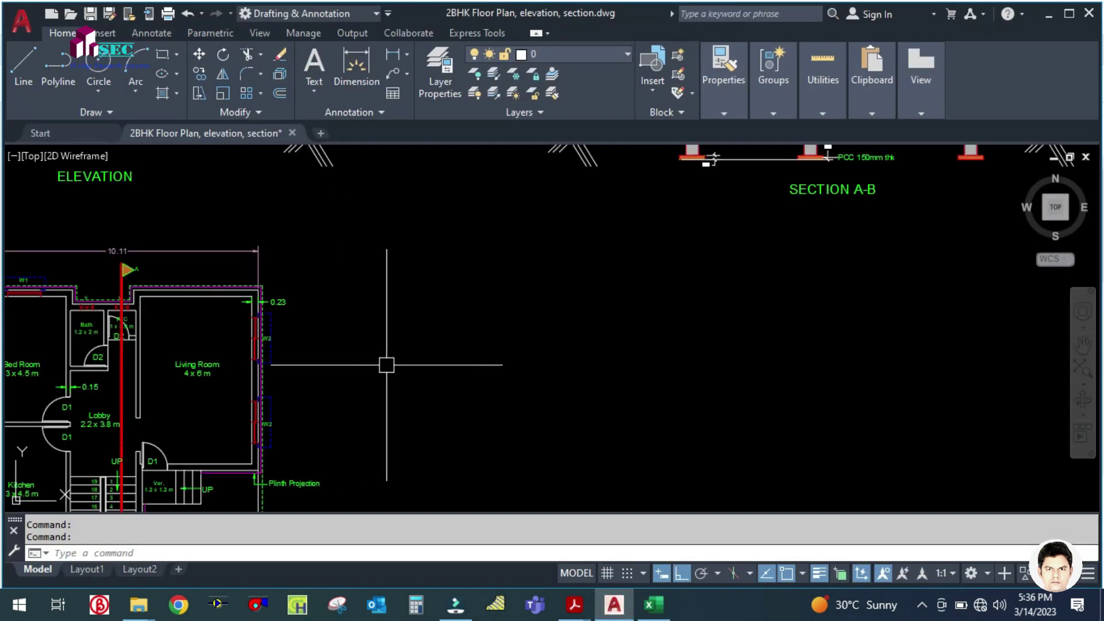
left_click_drag(387, 365, 443, 349)
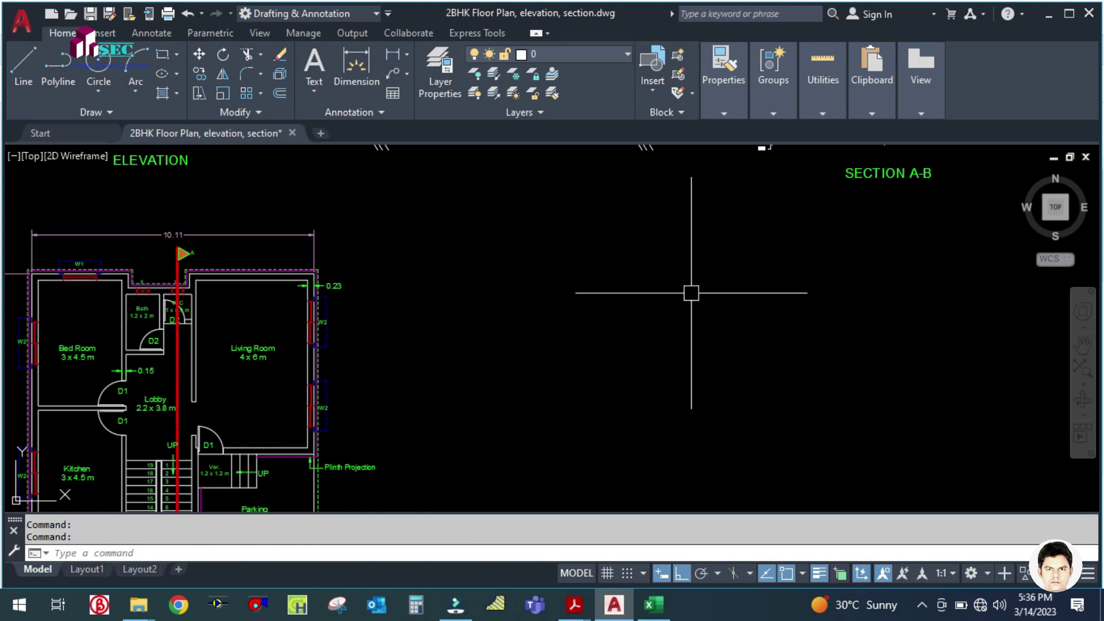
scroll(689, 293, "down", 2)
scroll(291, 328, "up", 3)
scroll(293, 329, "down", 3)
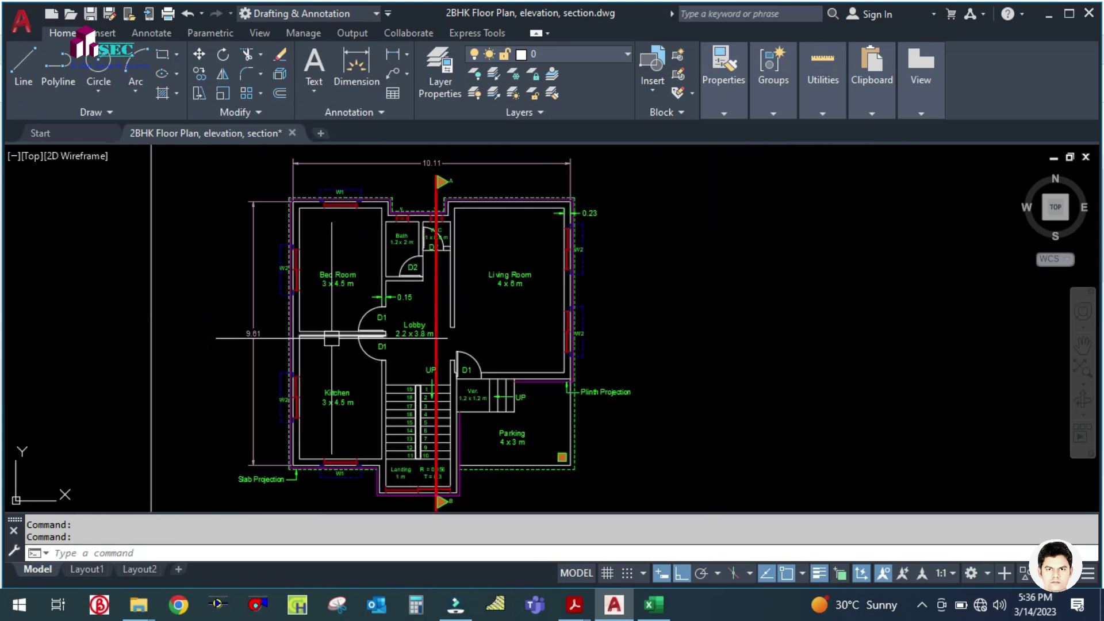
scroll(311, 263, "up", 4)
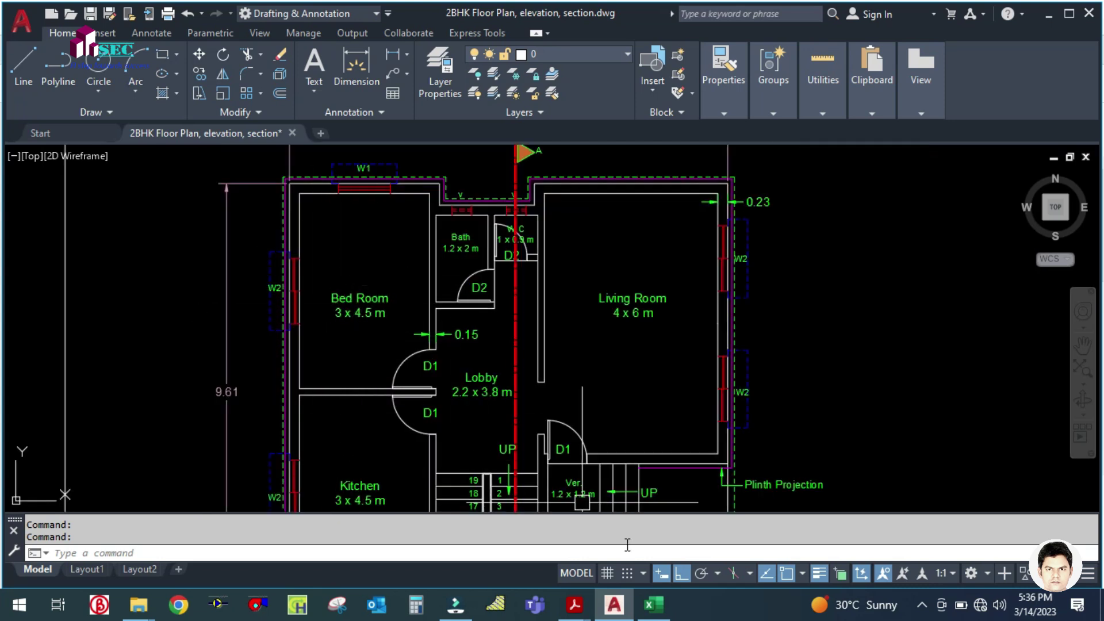
left_click(652, 607)
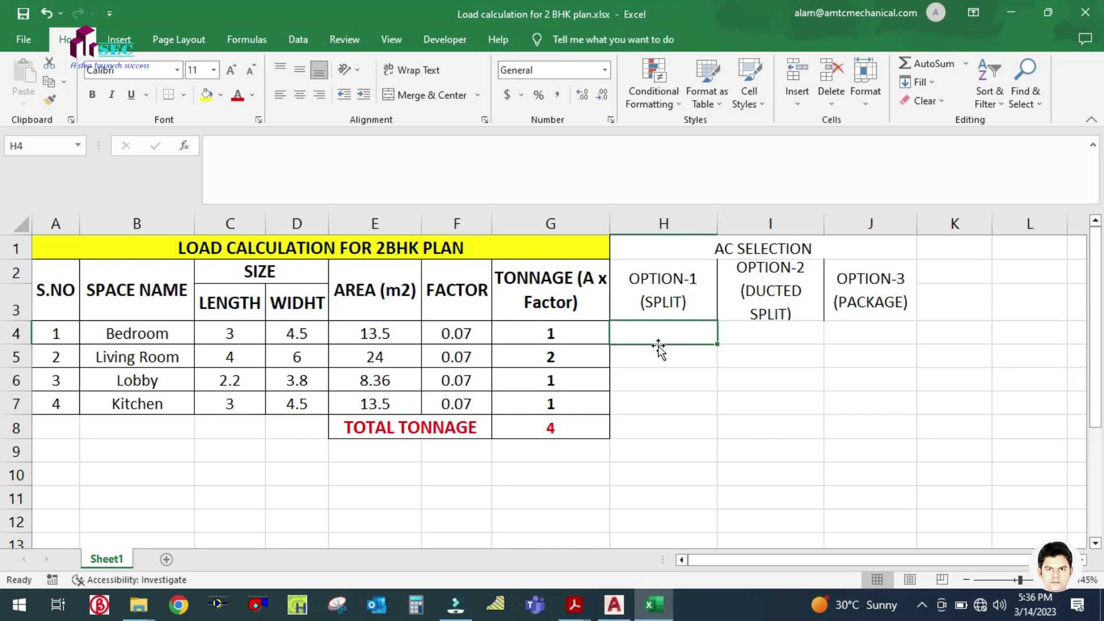
left_click(652, 607)
- Switch to the 42KHB flyer in Acrobat Reader and remove the highlight from the model number 42KHB012H
mouse_move(573, 611)
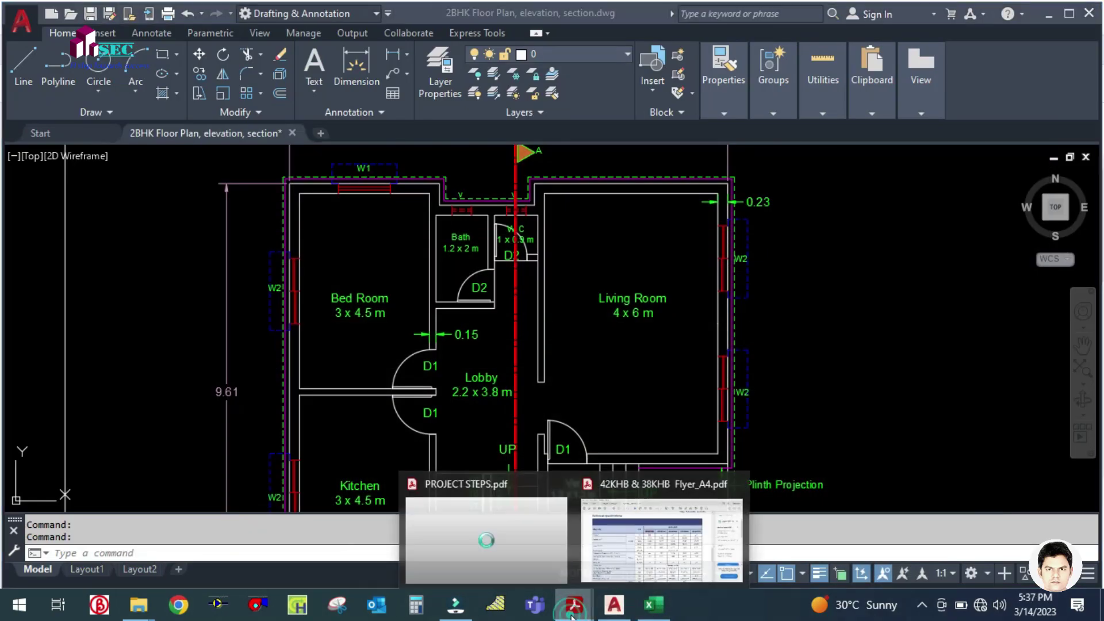
left_click(630, 546)
left_click(494, 243)
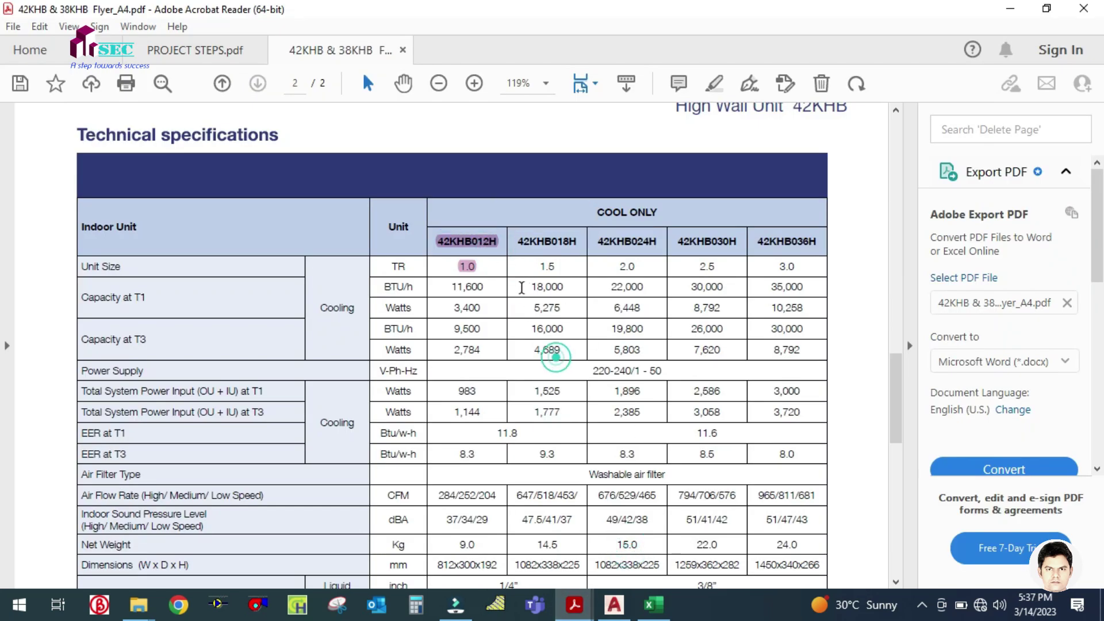
left_click(490, 245)
left_click(564, 220)
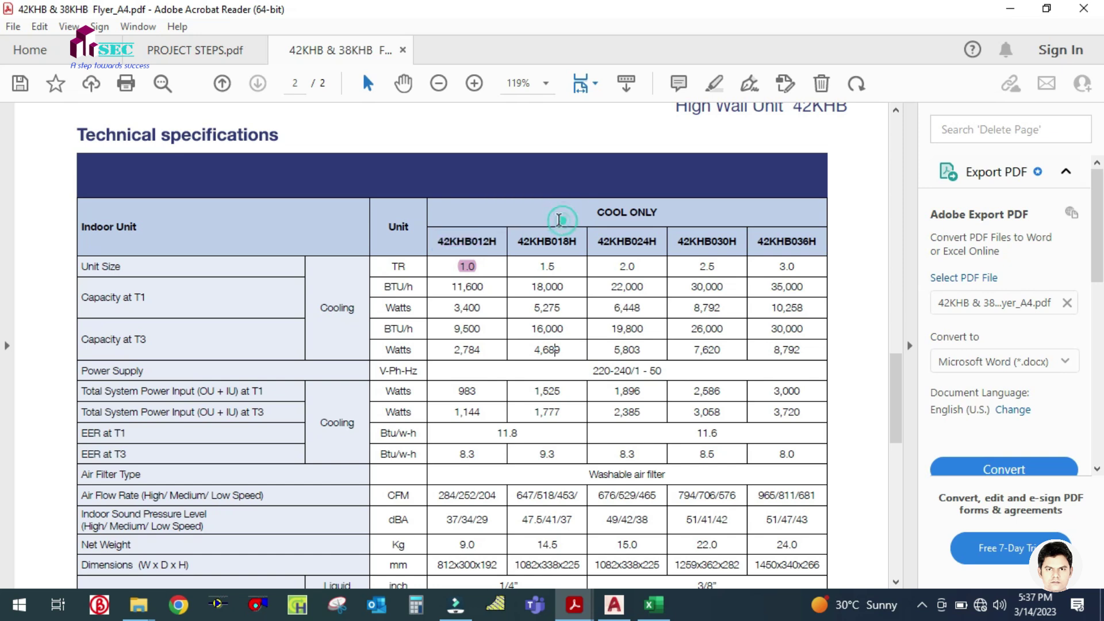
- Copy the model number 42KHB012H from the flyer into cell H4 of the Excel load calculation sheet
left_click_drag(499, 242, 437, 242)
key("ctrl+c")
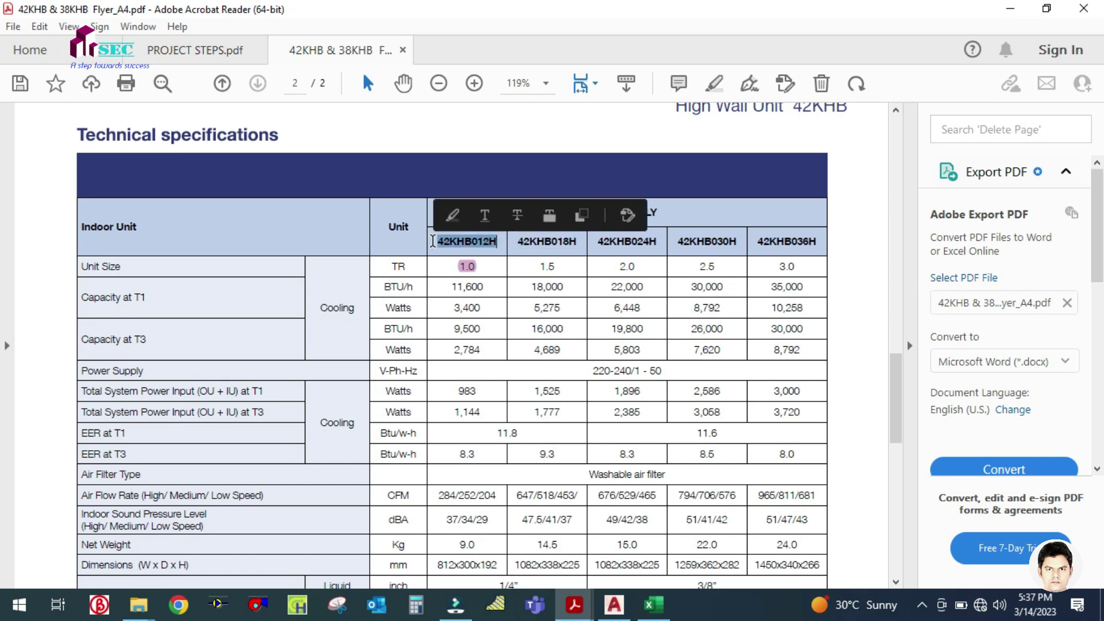
left_click(654, 606)
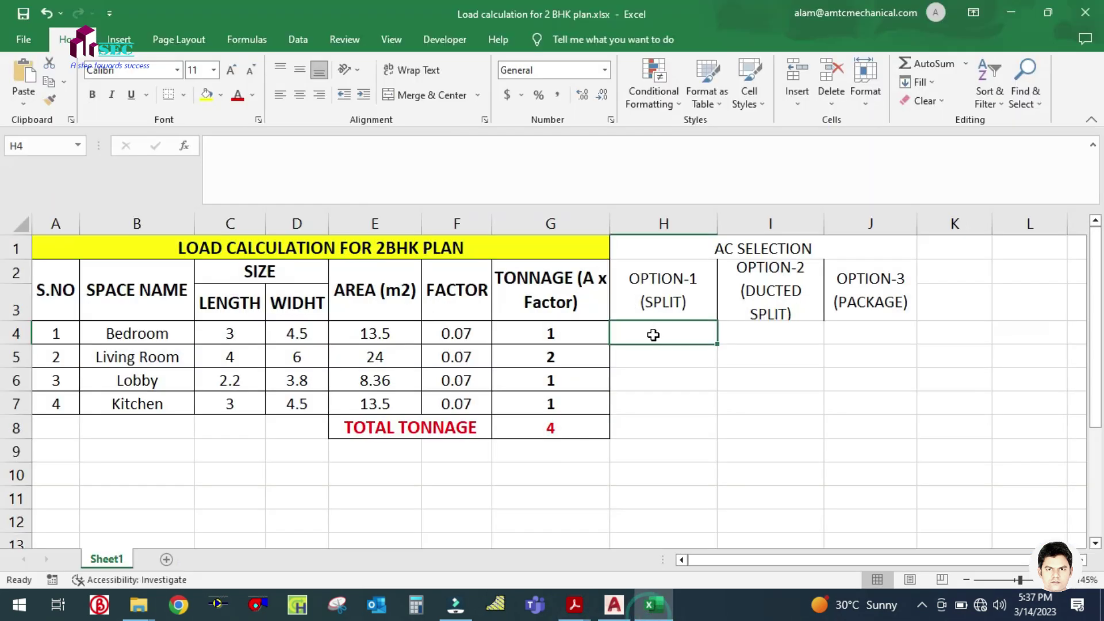
key("ctrl+v")
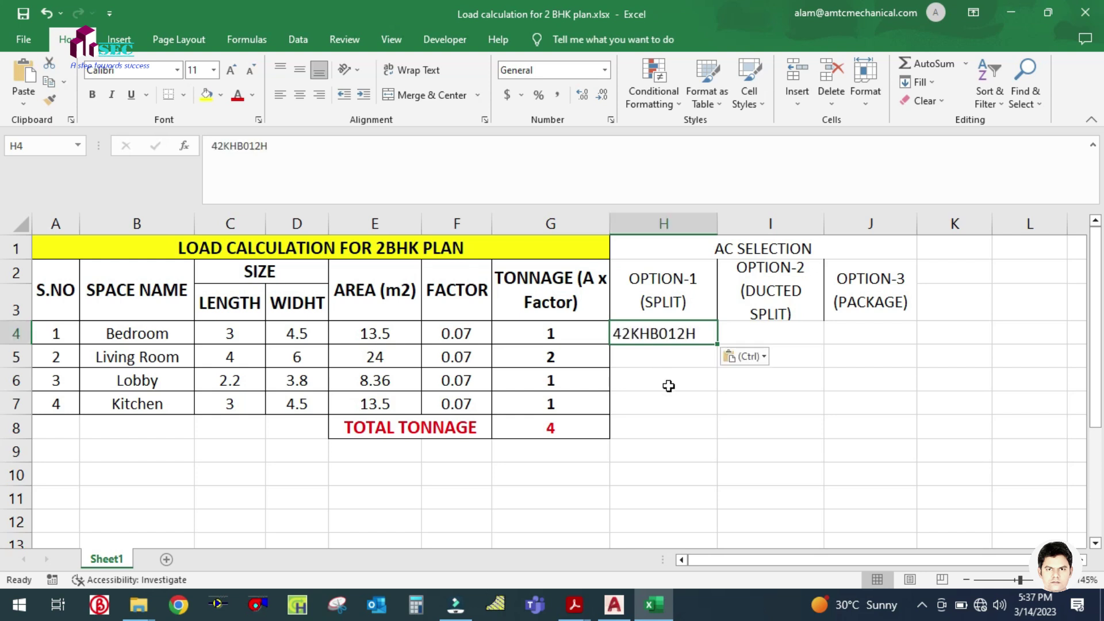
- Extend the entry in H4 to read "42KHB012H CARRIER"
left_click(679, 420)
double_click(698, 334)
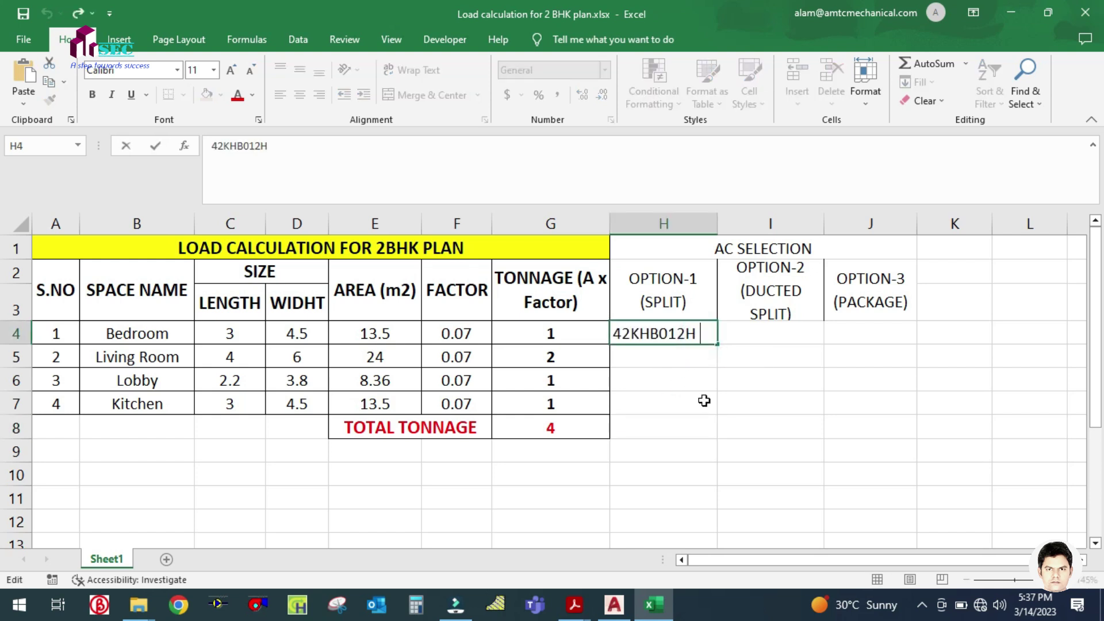
type("CARRIUER")
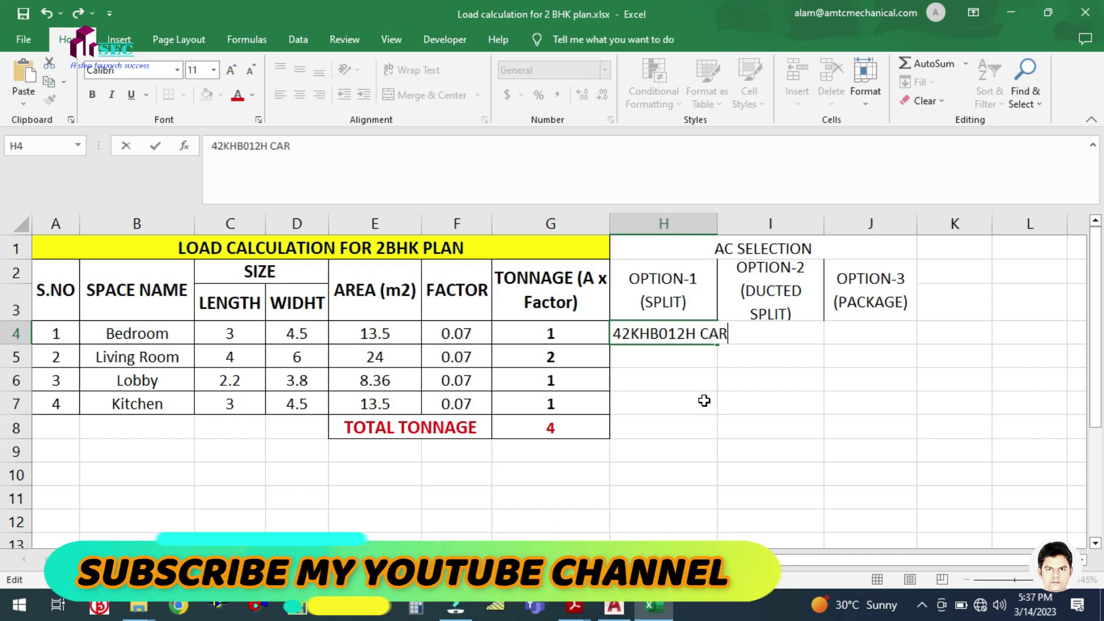
key("BackSpace")
key("BackSpace")
key("BackSpace")
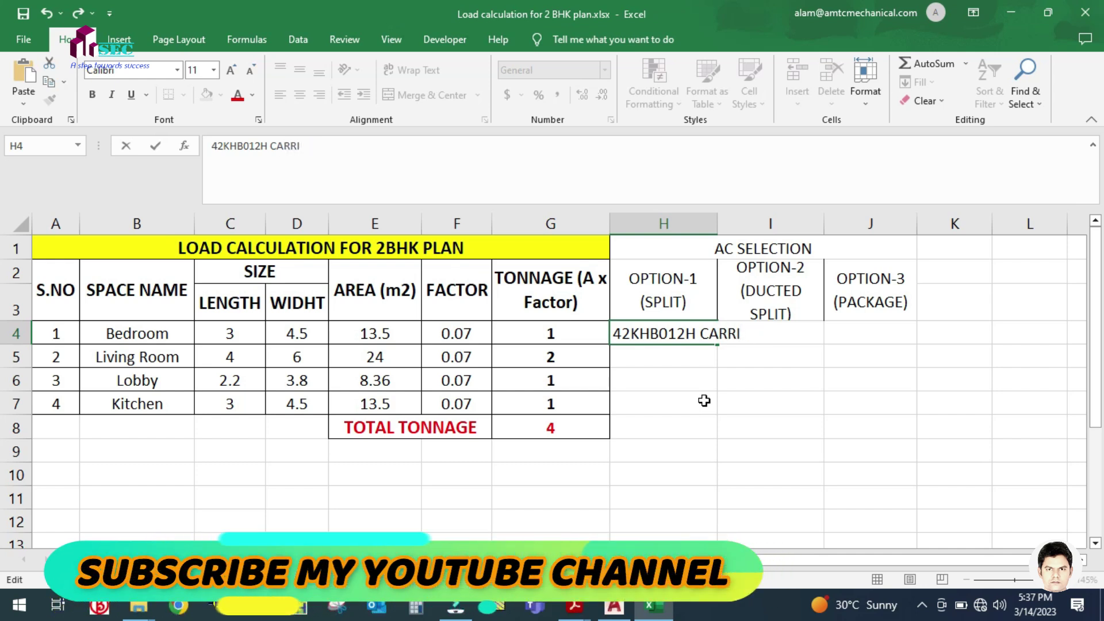
type("ER")
left_click(697, 403)
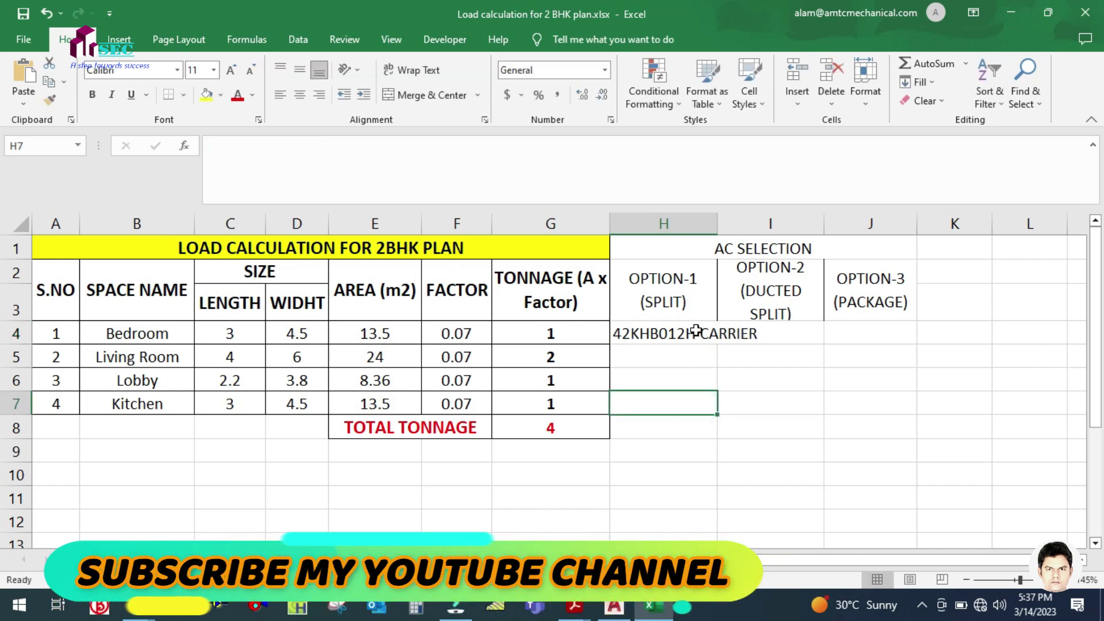
- Wrap the text of the Bedroom's split unit entry in H4
left_click(698, 333)
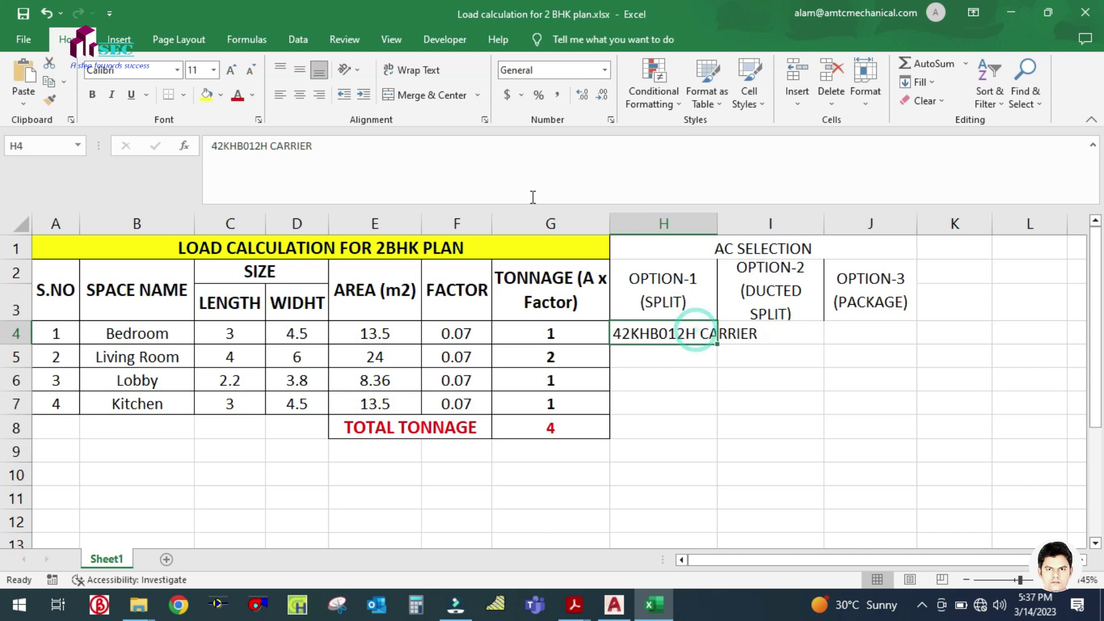
left_click(412, 70)
left_click(815, 409)
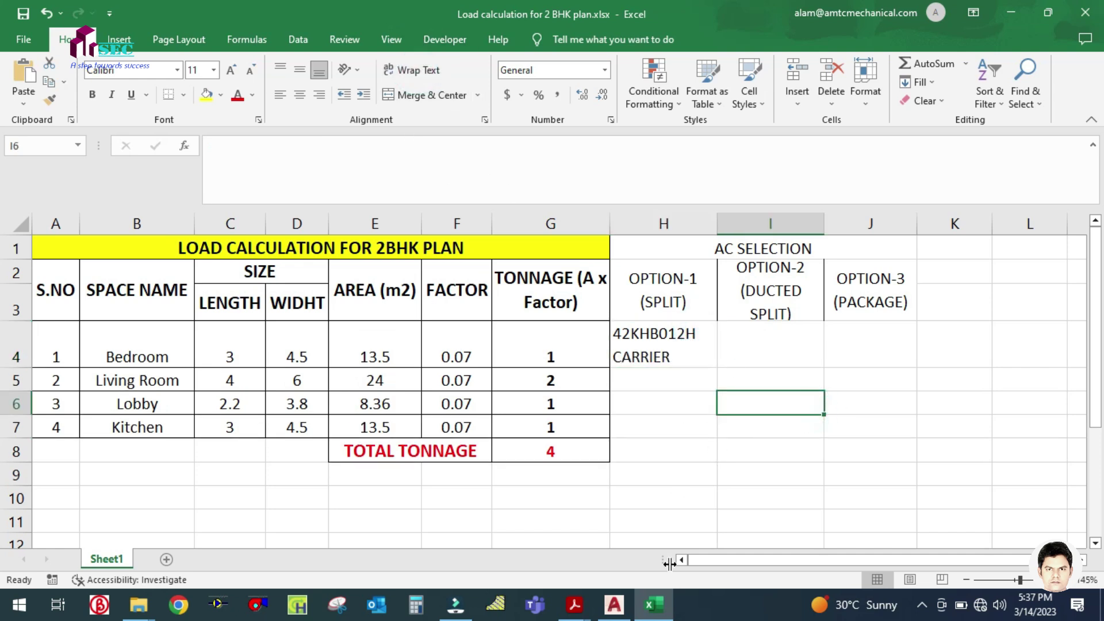
- Switch to the 42KHB flyer in Acrobat Reader and copy the model number 42KHB024H of the 2.0 TR unit
left_click(567, 385)
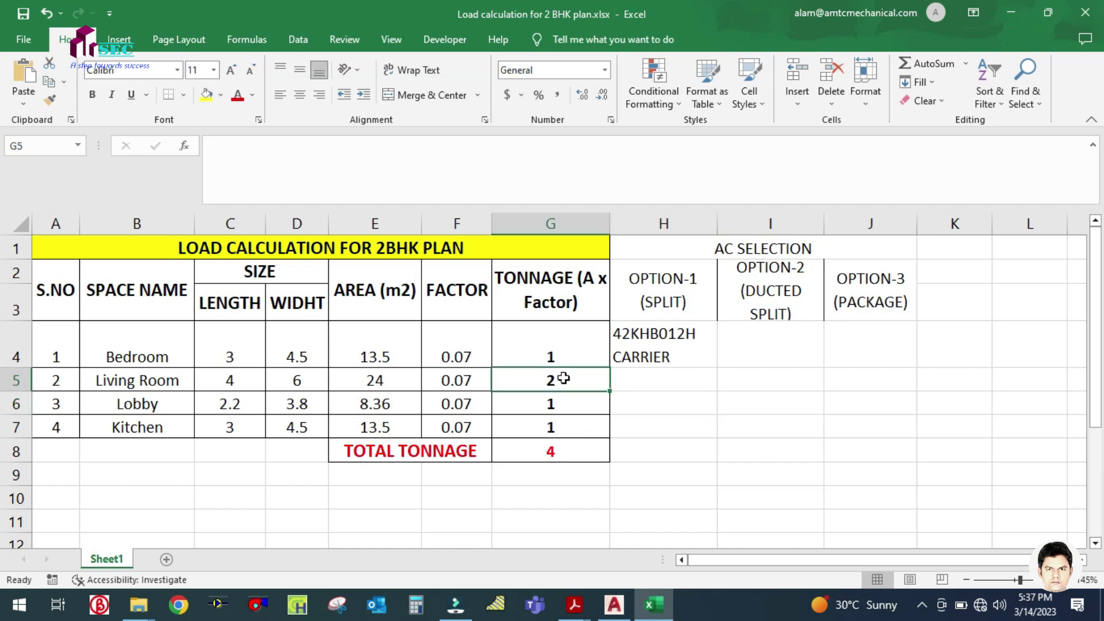
left_click(574, 604)
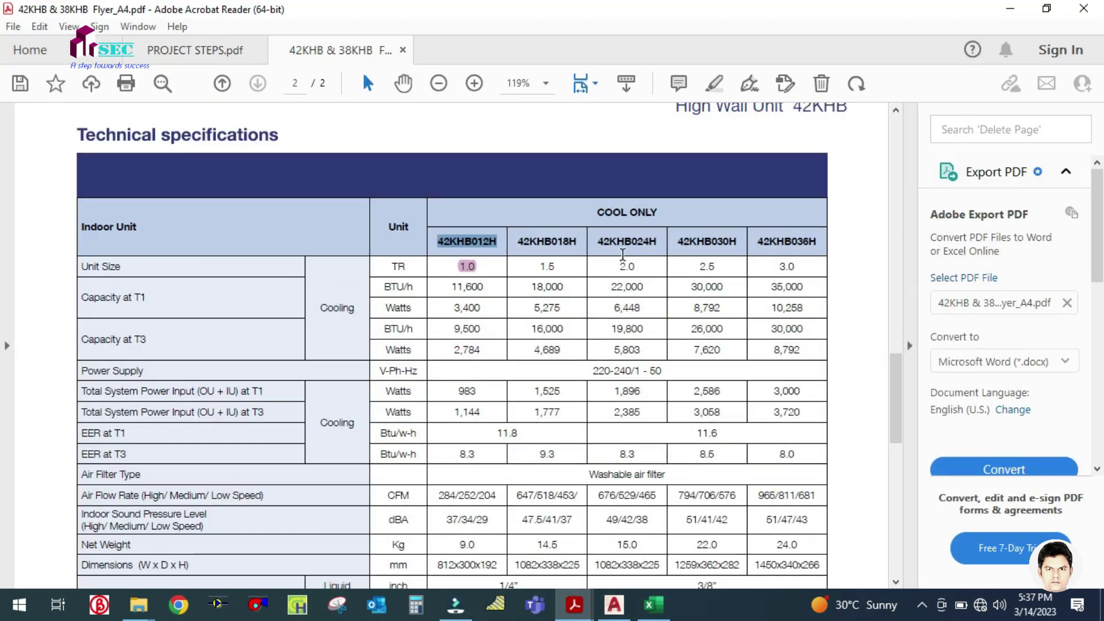
left_click(626, 262)
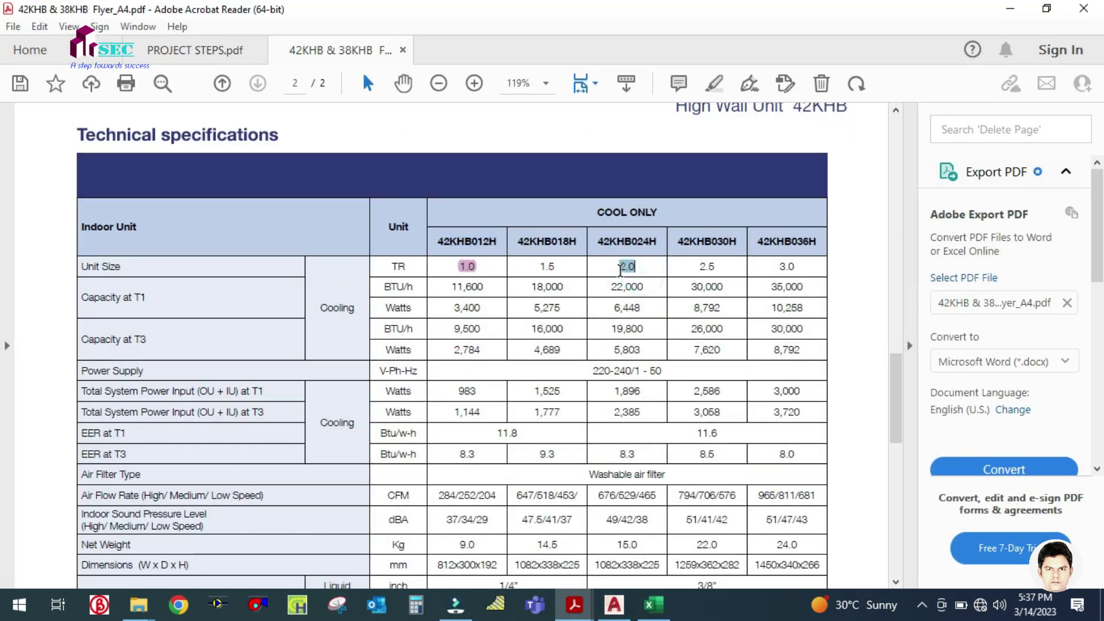
left_click(620, 330)
left_click_drag(660, 241, 619, 247)
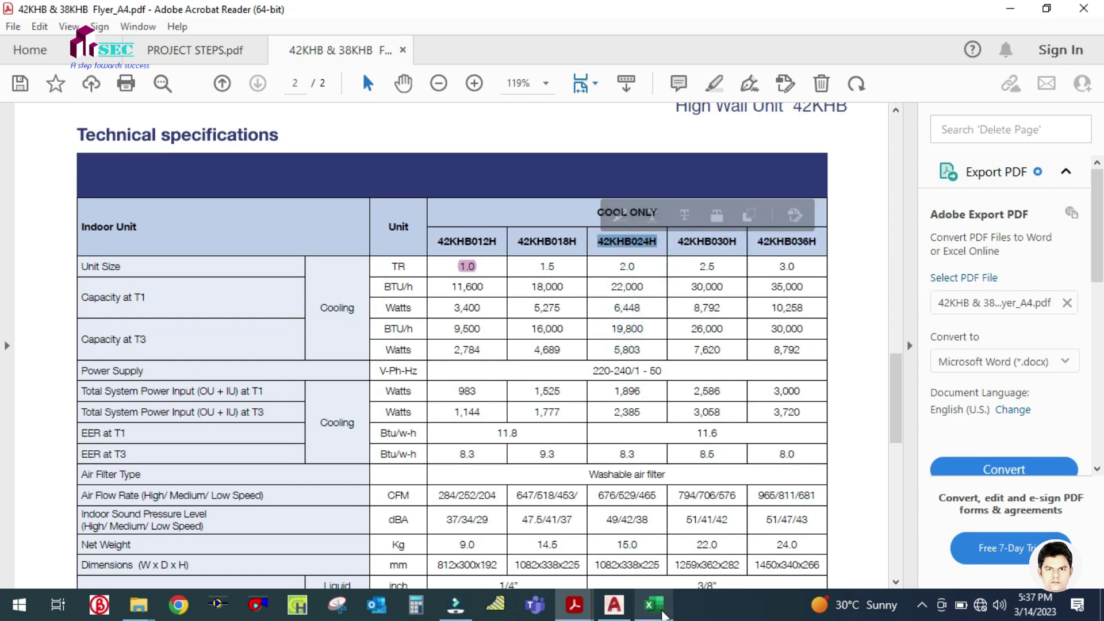
- Switch to the Excel load calculation sheet and enter "42KHB024H CARRIER" in cell I4
left_click(654, 605)
left_click(752, 340)
type("42KHB024H")
left_click(747, 418)
double_click(807, 352)
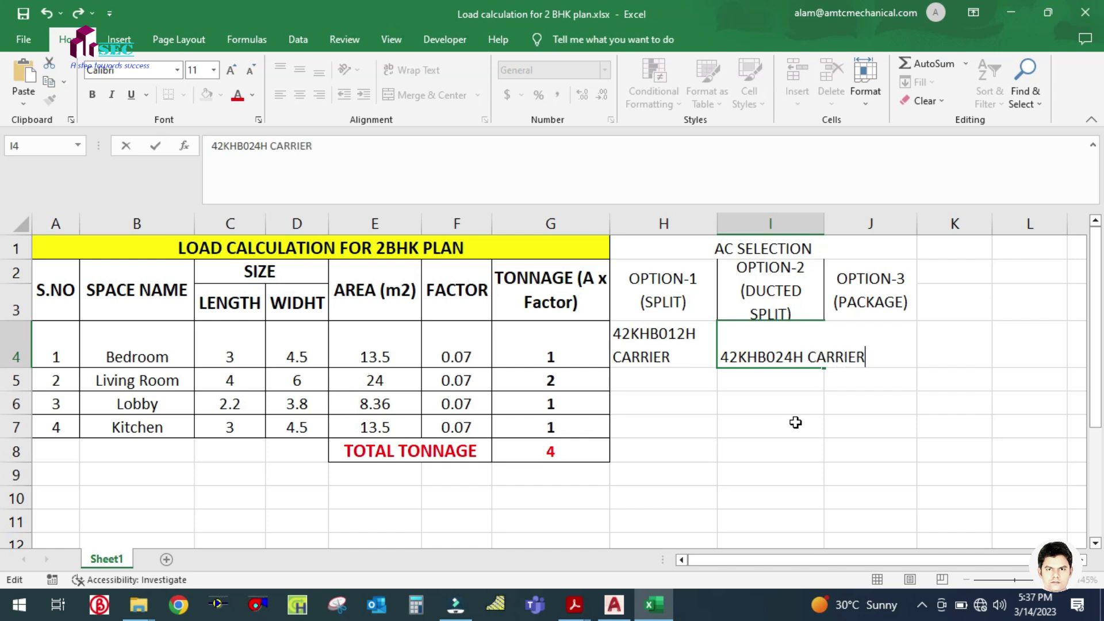
left_click(796, 423)
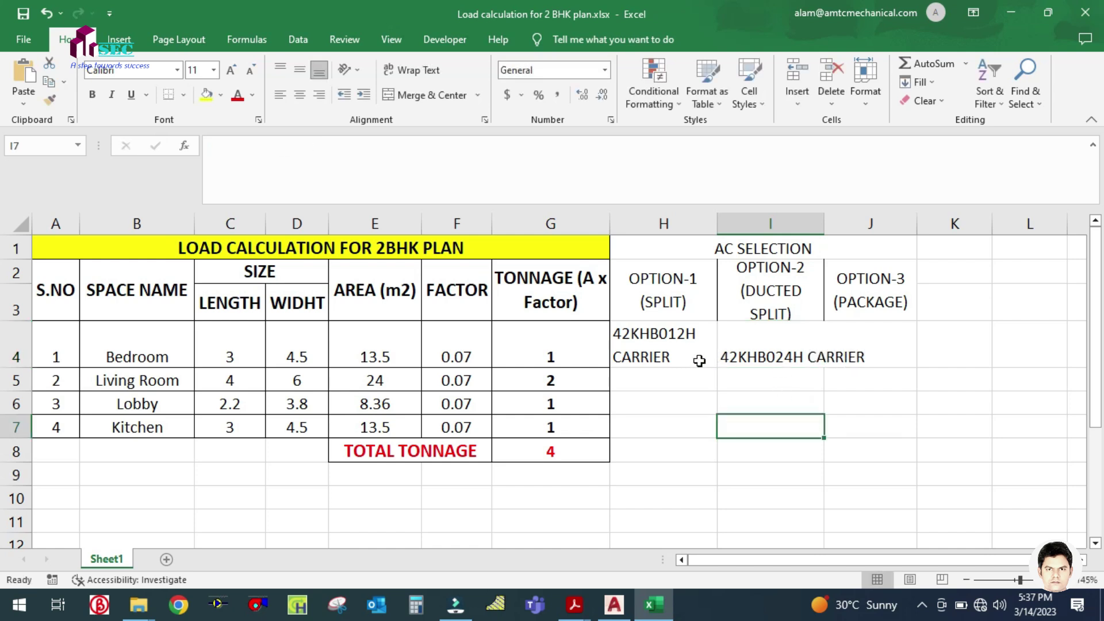
- Copy the entry in I4 into the Living Room's split unit cell H5 and wrap its text
left_click(700, 360)
left_click(769, 353)
key("ctrl+c")
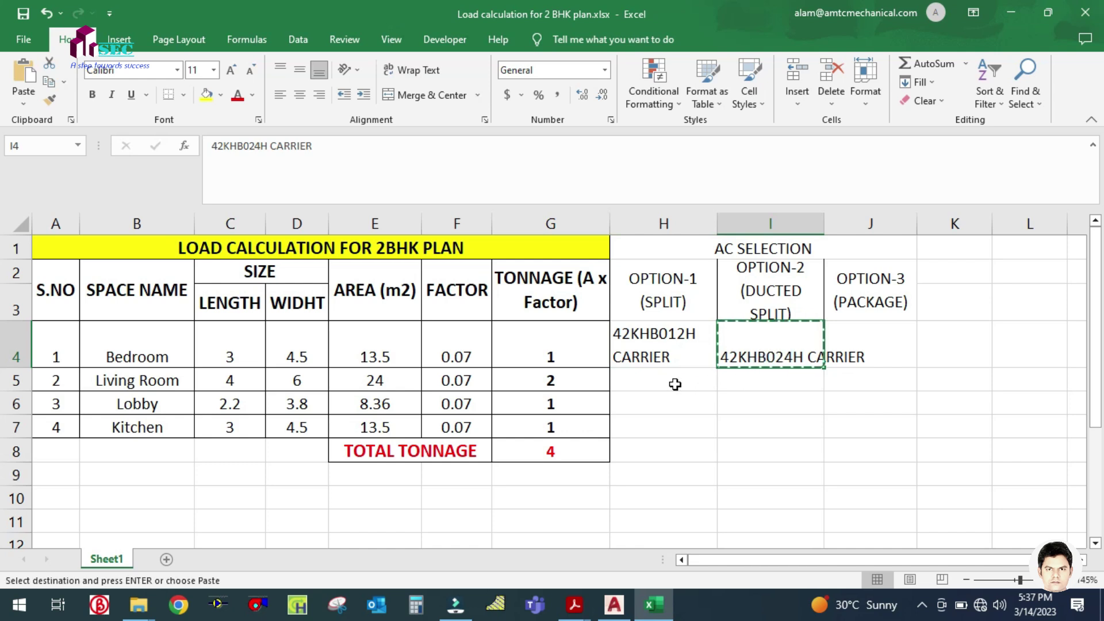
left_click(675, 385)
key("ctrl+v")
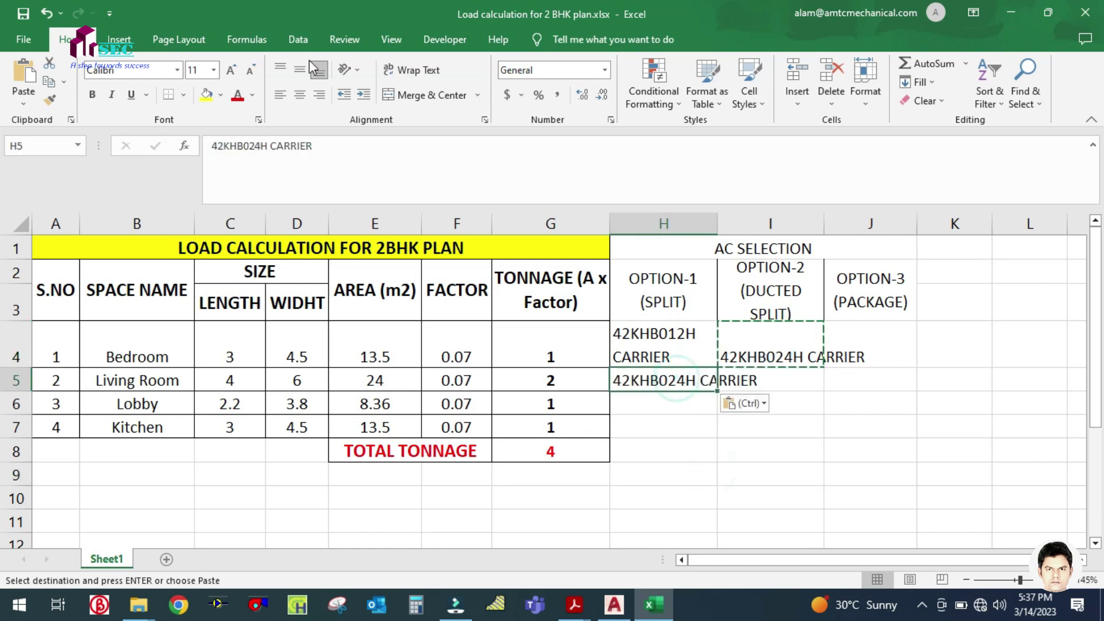
left_click(406, 70)
- Clear the misplaced model entry from the Bedroom's ducted split cell I4
left_click(787, 339)
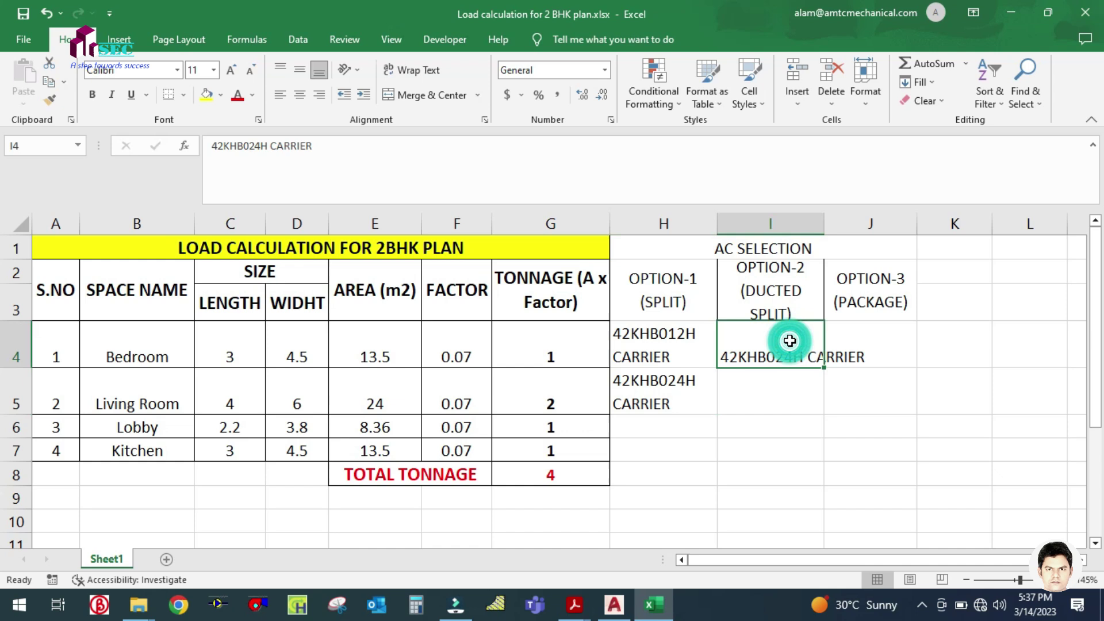
key("Delete")
left_click(748, 430)
left_click(641, 423)
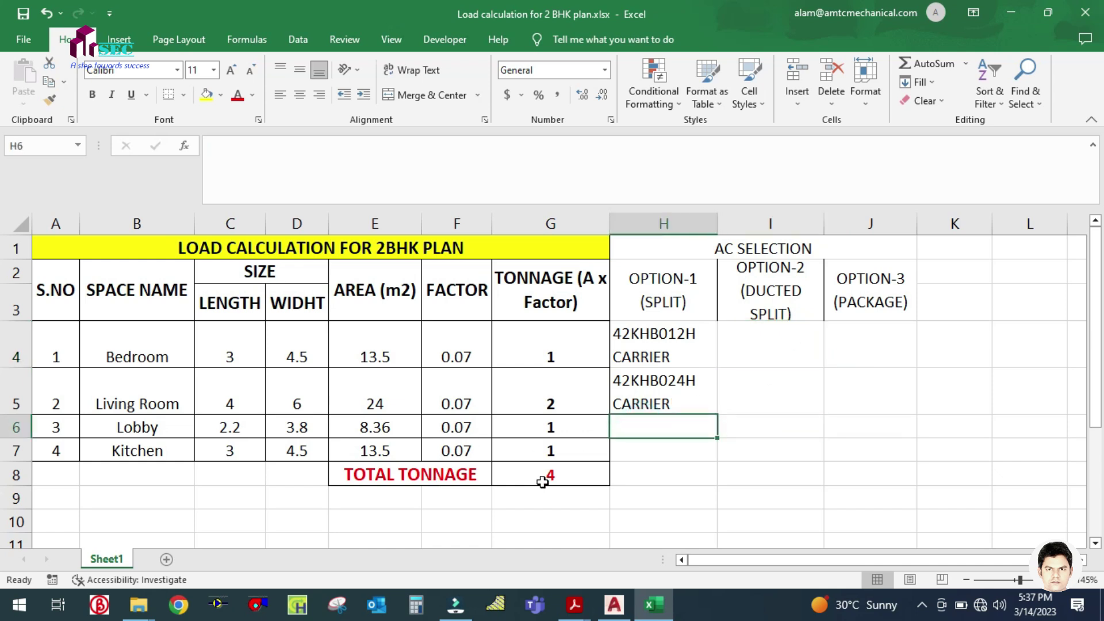
- Copy the Bedroom's split unit entry from H4 into H6 for the Lobby and H7 for the Kitchen
left_click(637, 360)
key("ctrl+c")
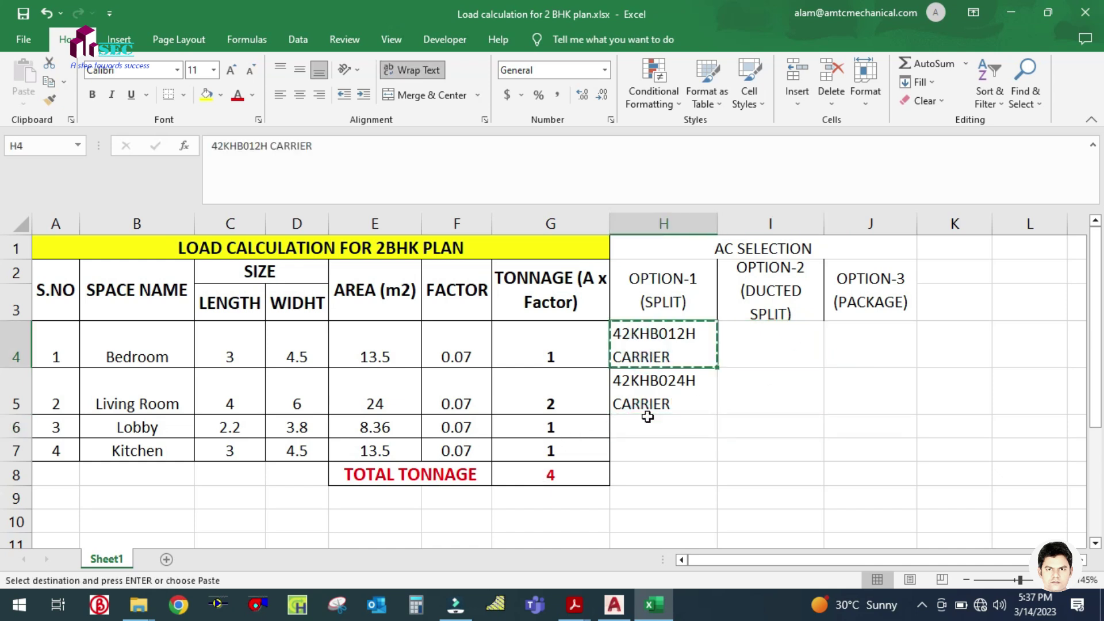
left_click(653, 425)
key("ctrl+v")
left_click(642, 493)
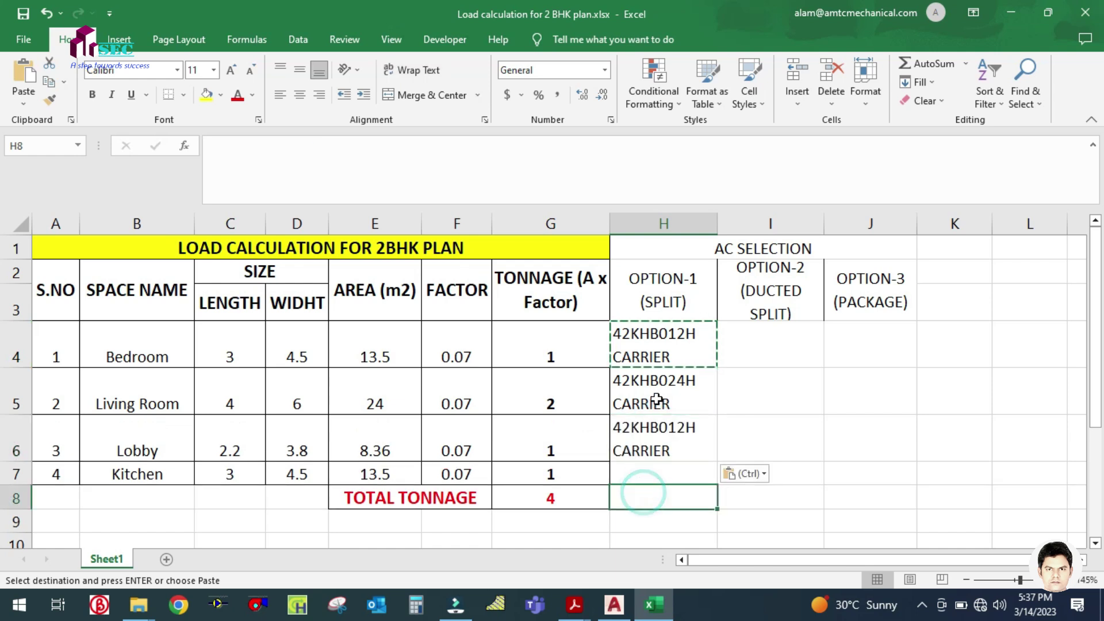
left_click(675, 473)
key("ctrl+v")
left_click(778, 407)
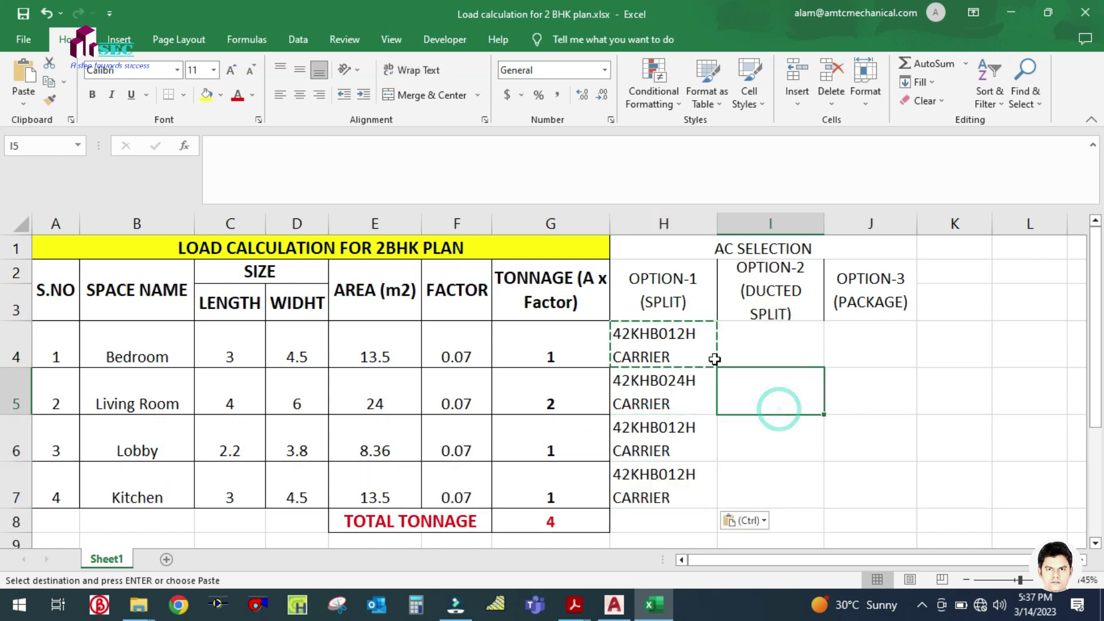
left_click(744, 339)
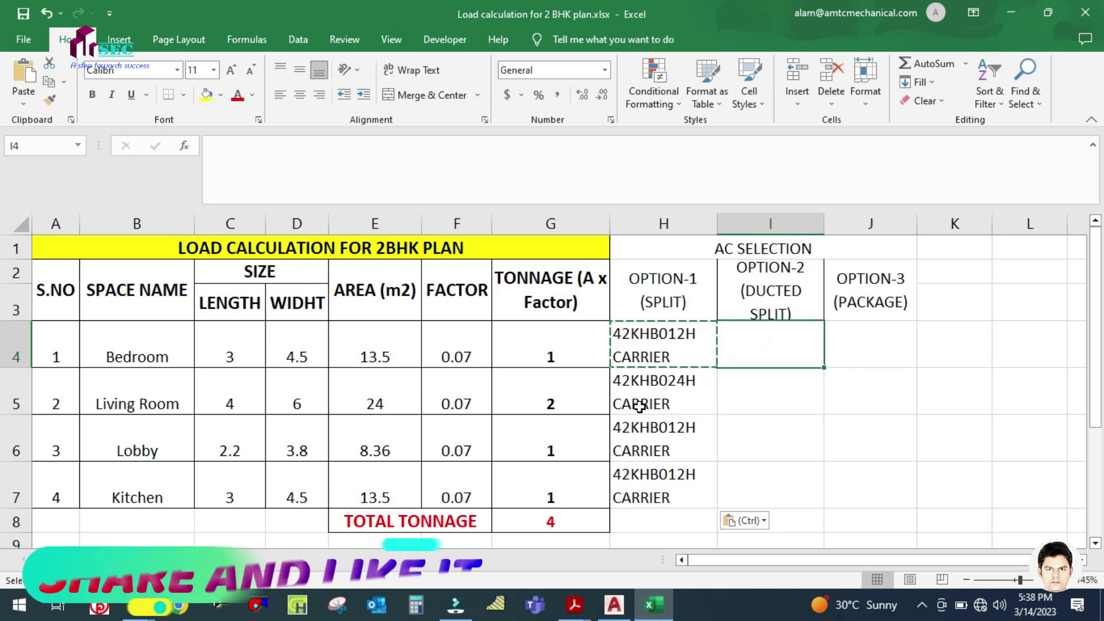
- Switch to the 42KHB flyer in Acrobat Reader and examine the indoor unit's size and cooling capacity rows
left_click(575, 605)
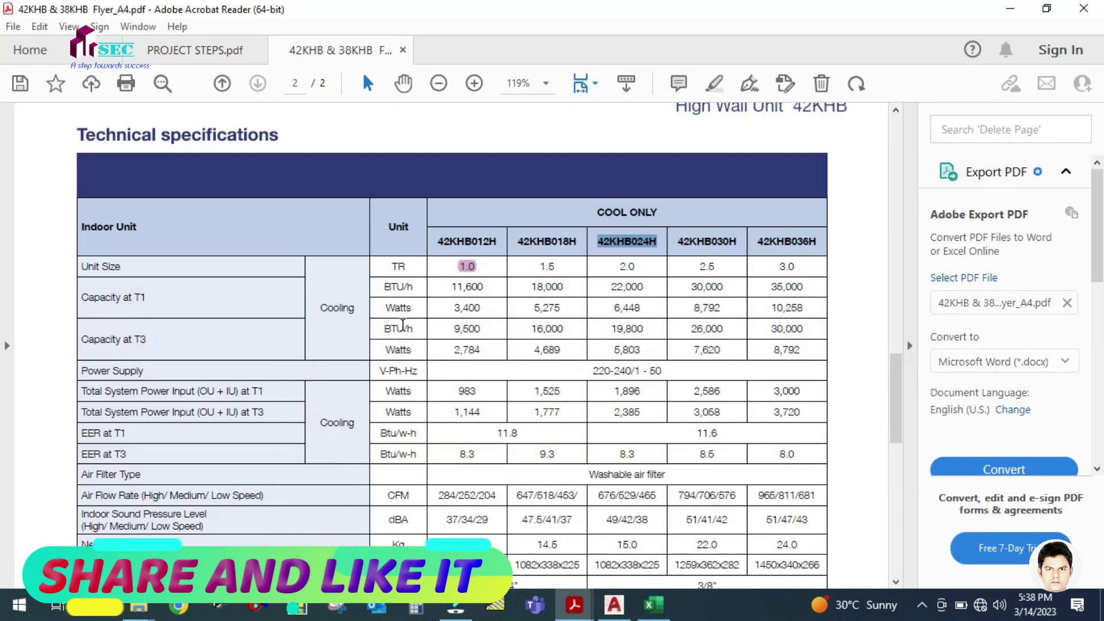
left_click(307, 333)
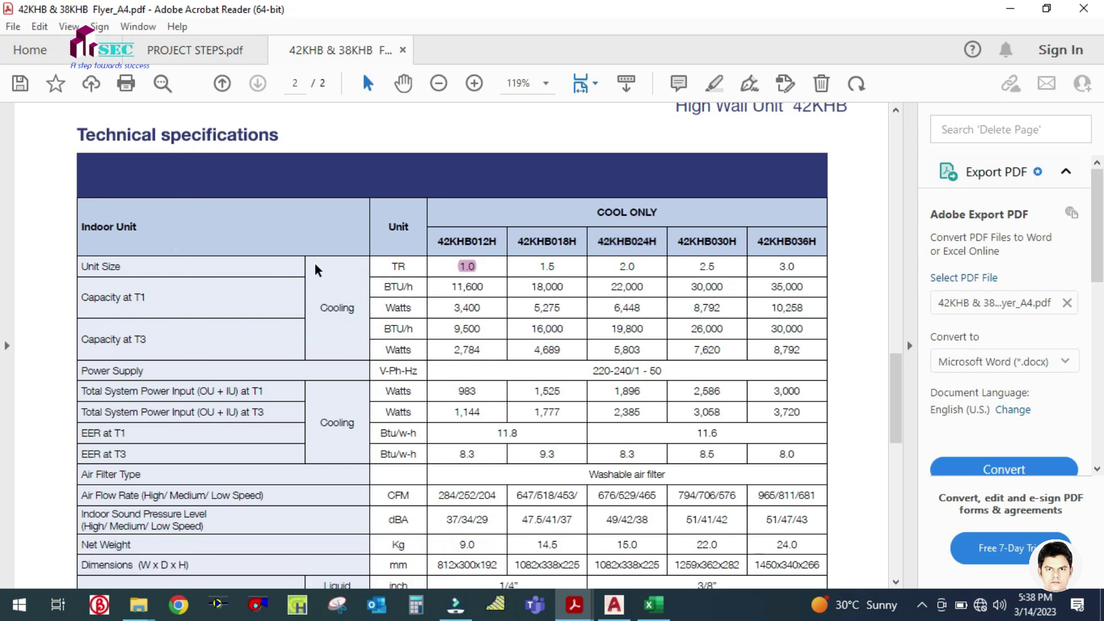
left_click_drag(393, 268, 403, 308)
left_click(424, 324)
left_click_drag(396, 308, 417, 334)
left_click(433, 344)
scroll(374, 358, "down", 1)
left_click(416, 394)
scroll(410, 382, "down", 2)
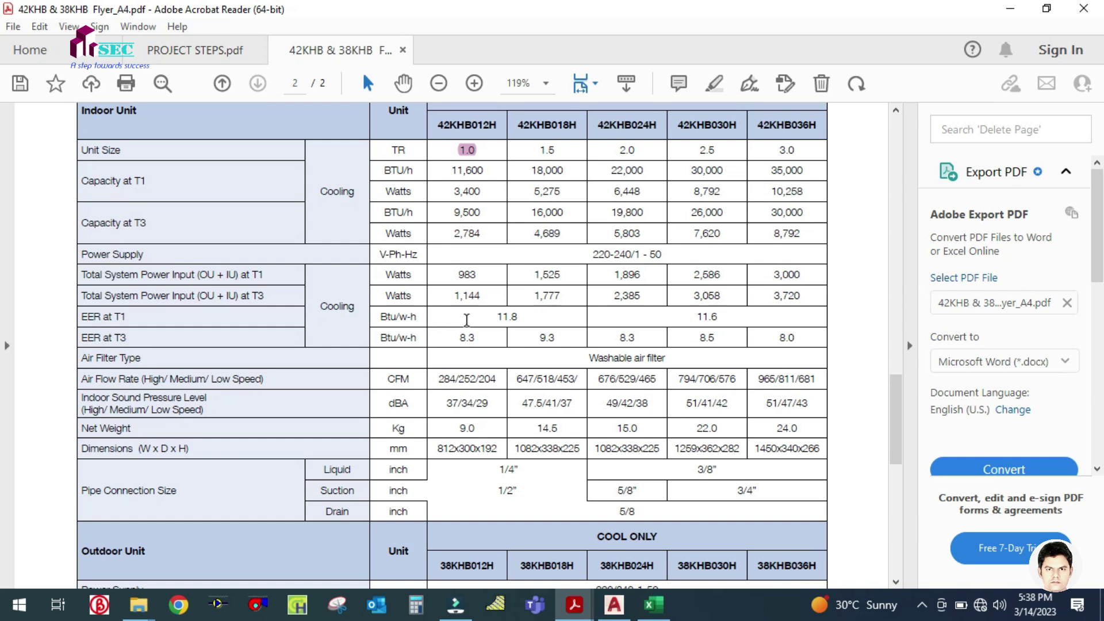
- Examine the indoor units' air flow rates, net weights and dimensions in the technical specifications table
scroll(184, 394, "down", 1)
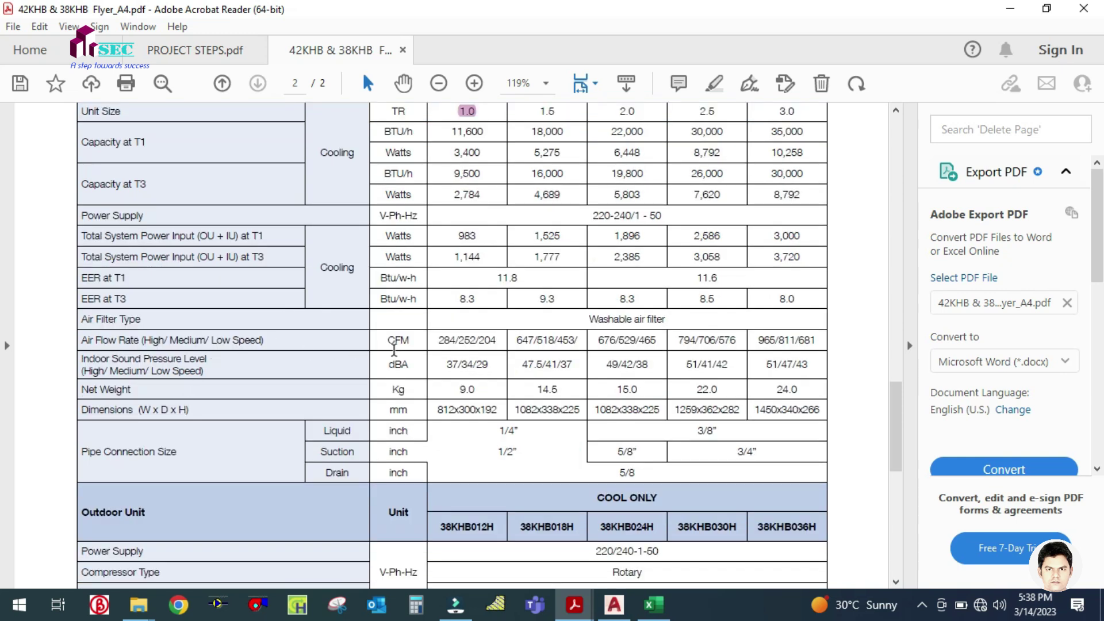
left_click_drag(426, 343, 799, 344)
left_click(611, 368)
left_click_drag(440, 389, 555, 389)
left_click(458, 432)
left_click_drag(393, 405, 821, 409)
left_click(474, 434)
- Examine the pipe connection sizes and the outdoor unit section with its 38KHB012H and 38KHB018H models
scroll(355, 431, "down", 3)
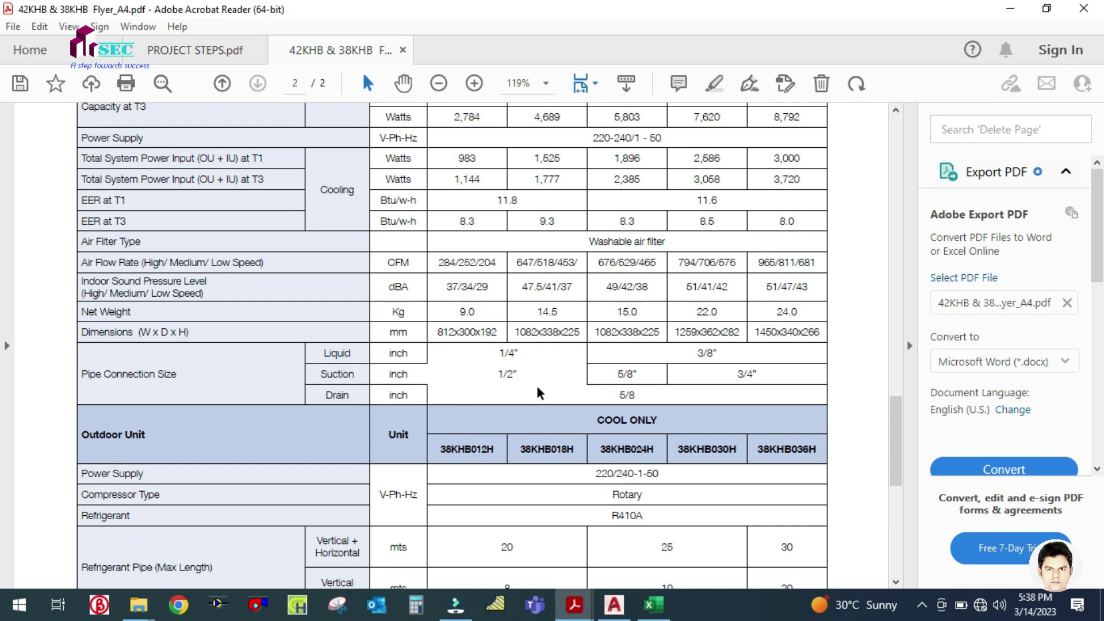
scroll(538, 393, "down", 10)
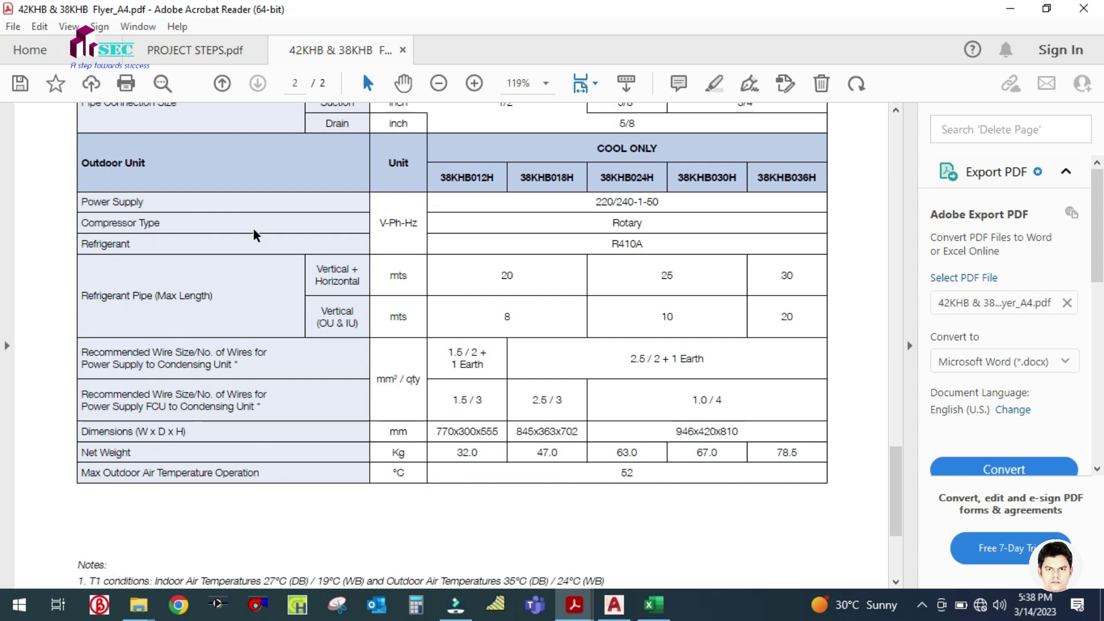
double_click(443, 177)
left_click(517, 211)
left_click(545, 172)
double_click(553, 175)
left_click(564, 196)
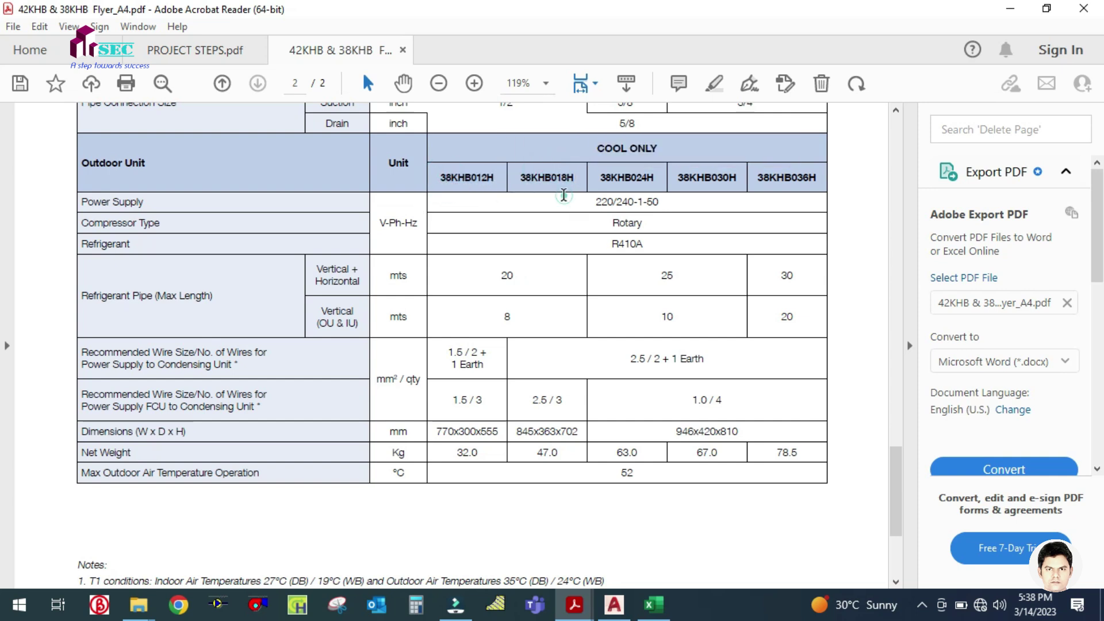
- Switch to the Excel load calculation sheet and review the package option column
left_click(654, 604)
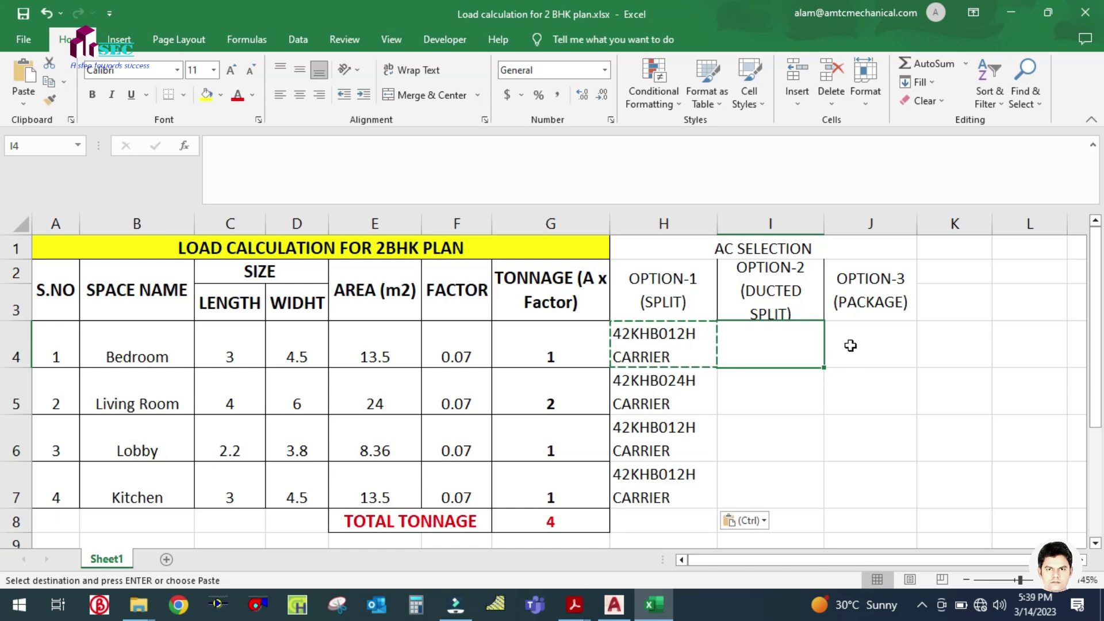
left_click(859, 295)
left_click(863, 330)
left_click(852, 392)
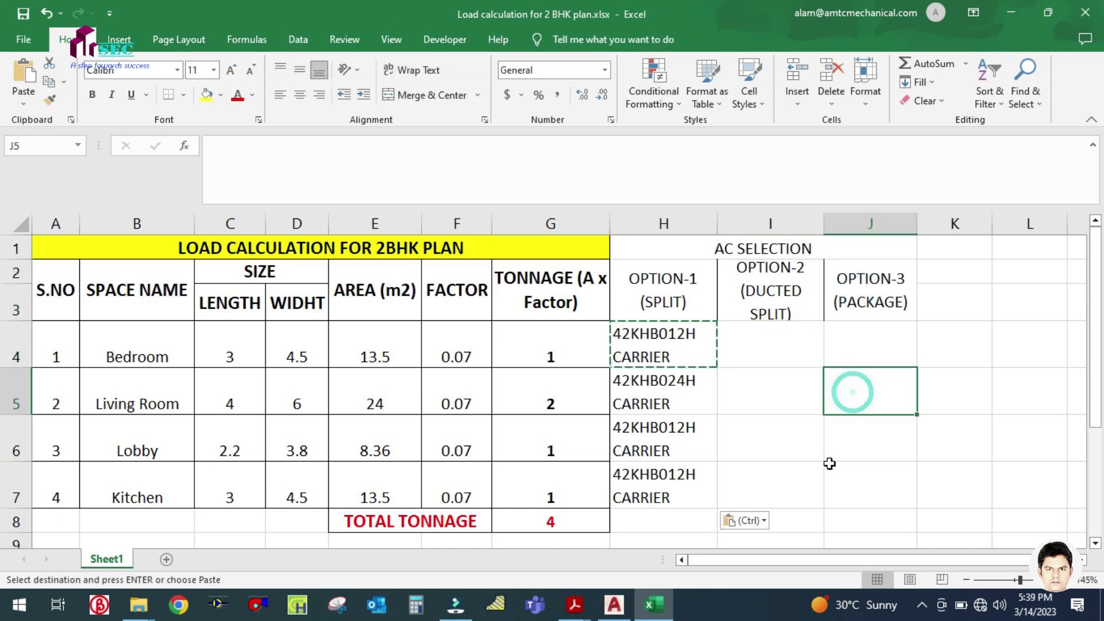
- Switch to the 2BHK drawing in AutoCAD and examine the room layout of the ground floor plan
left_click(614, 605)
scroll(423, 346, "down", 4)
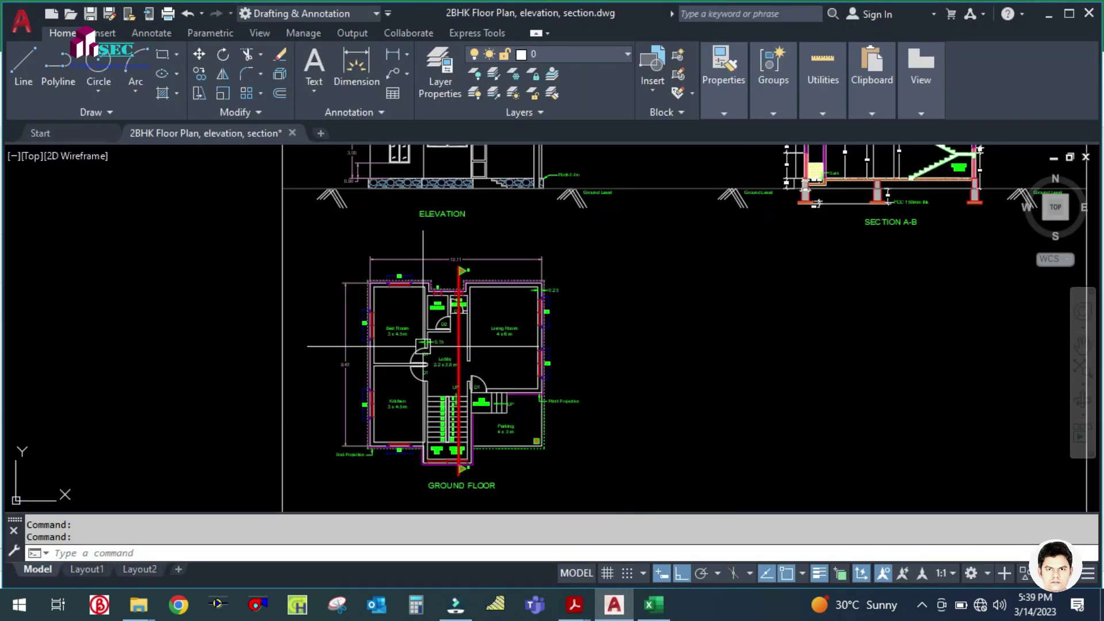
scroll(439, 265, "up", 3)
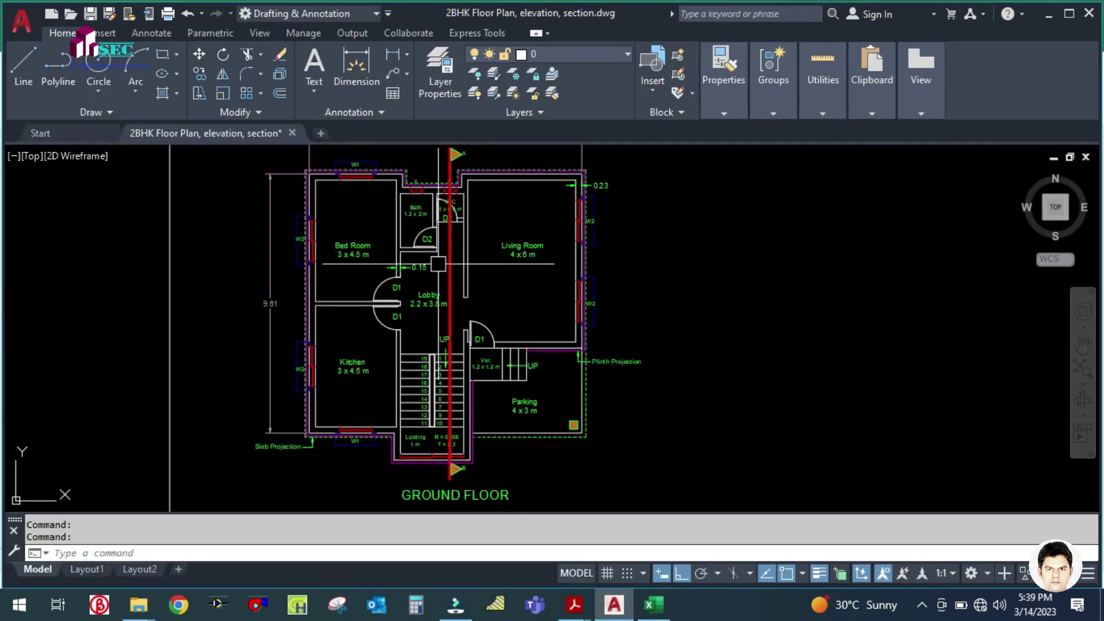
scroll(683, 378, "up", 2)
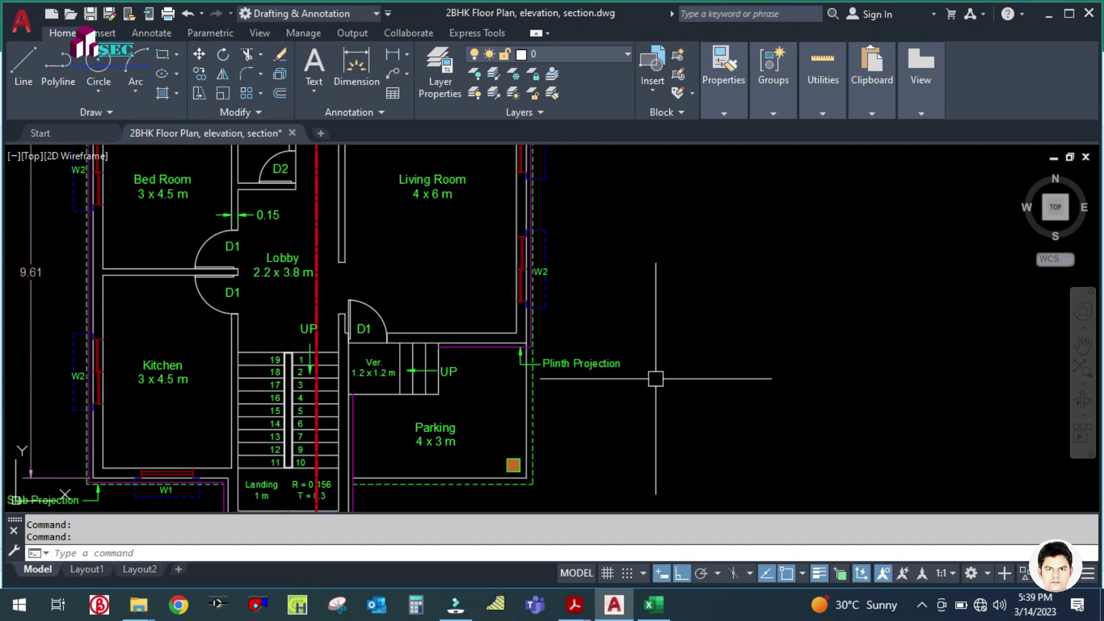
scroll(656, 378, "down", 3)
scroll(520, 207, "up", 2)
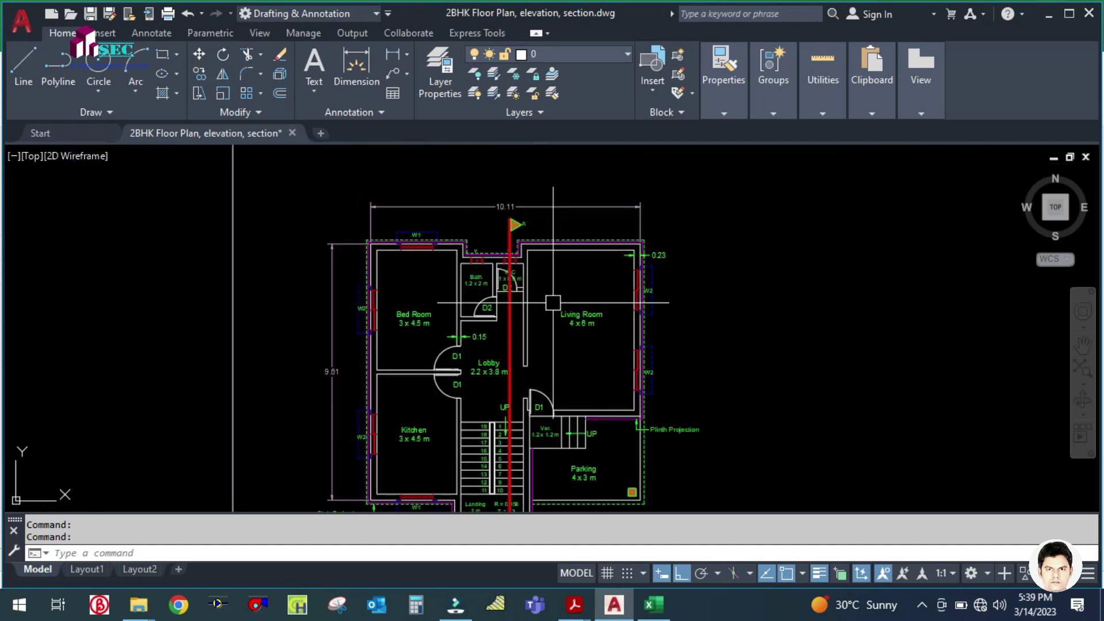
scroll(554, 303, "down", 1)
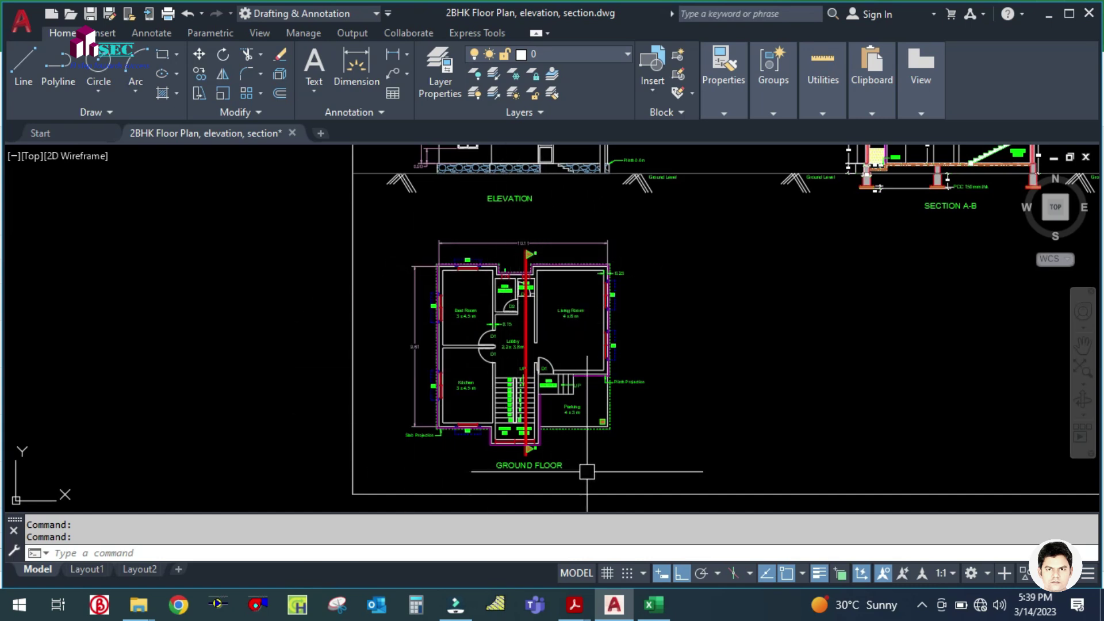
scroll(640, 422, "up", 2)
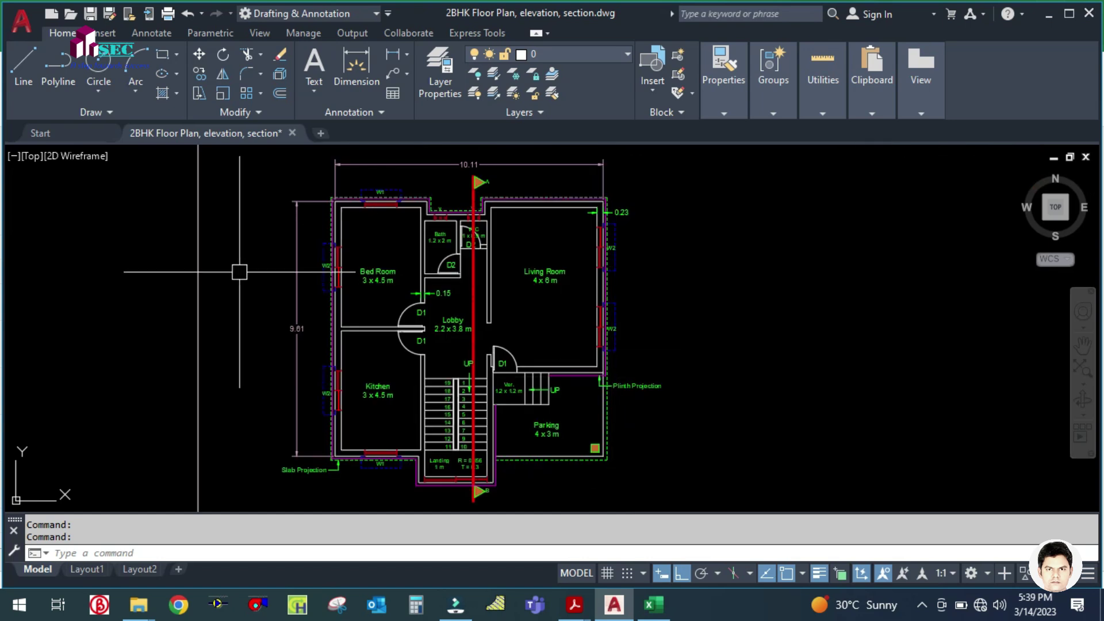
- Switch back to the Excel sheet and fill the three AC option header cells, split through package, with yellow
left_click(654, 604)
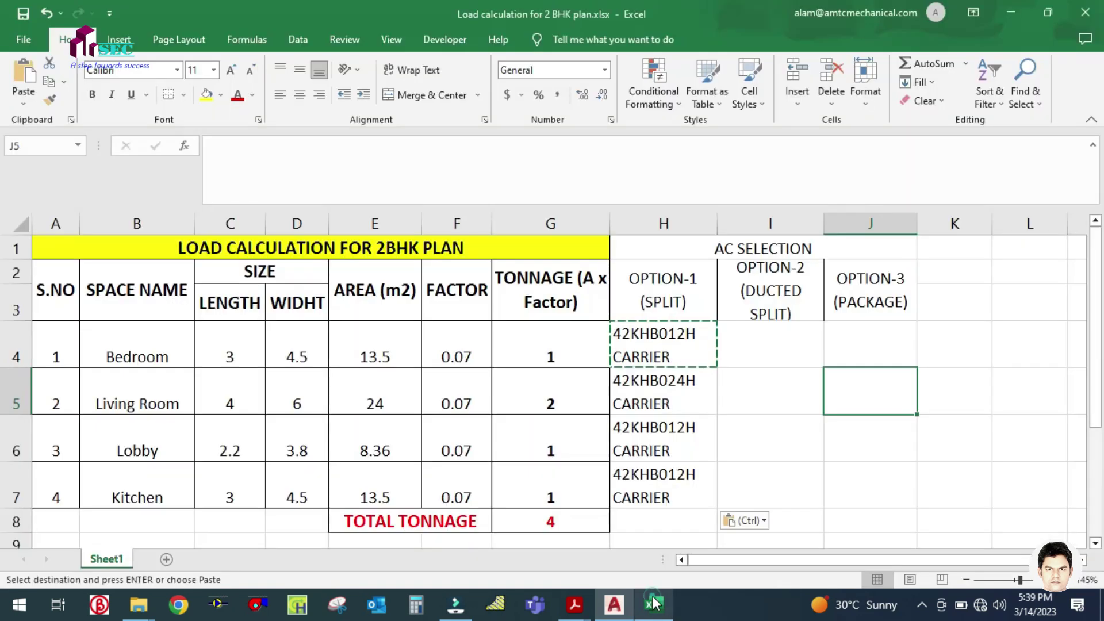
left_click(745, 435)
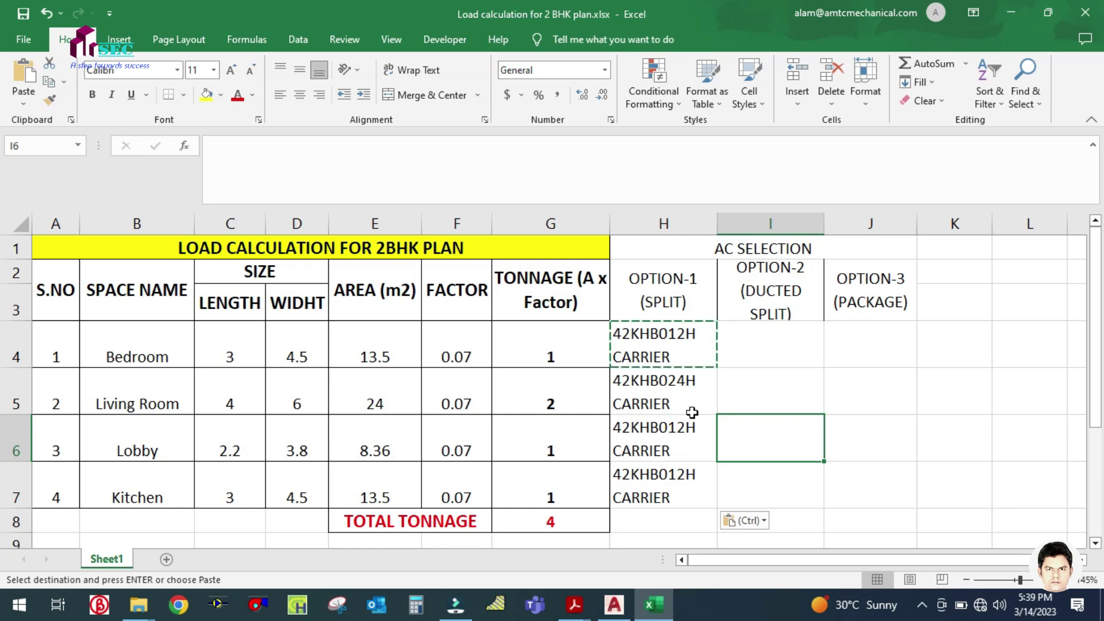
left_click(689, 522)
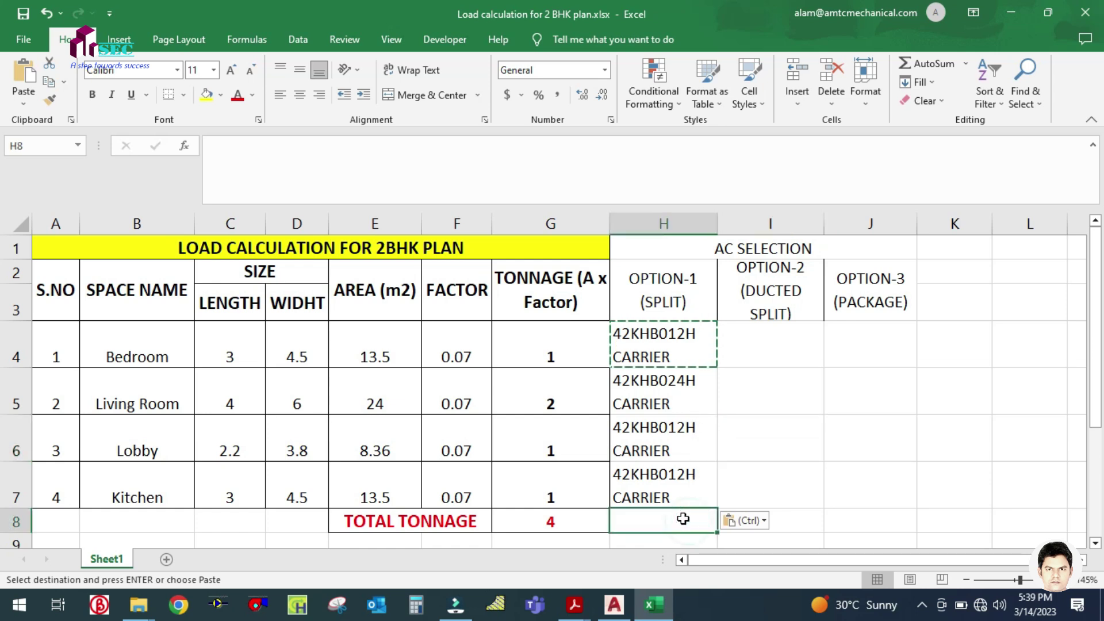
left_click(788, 483)
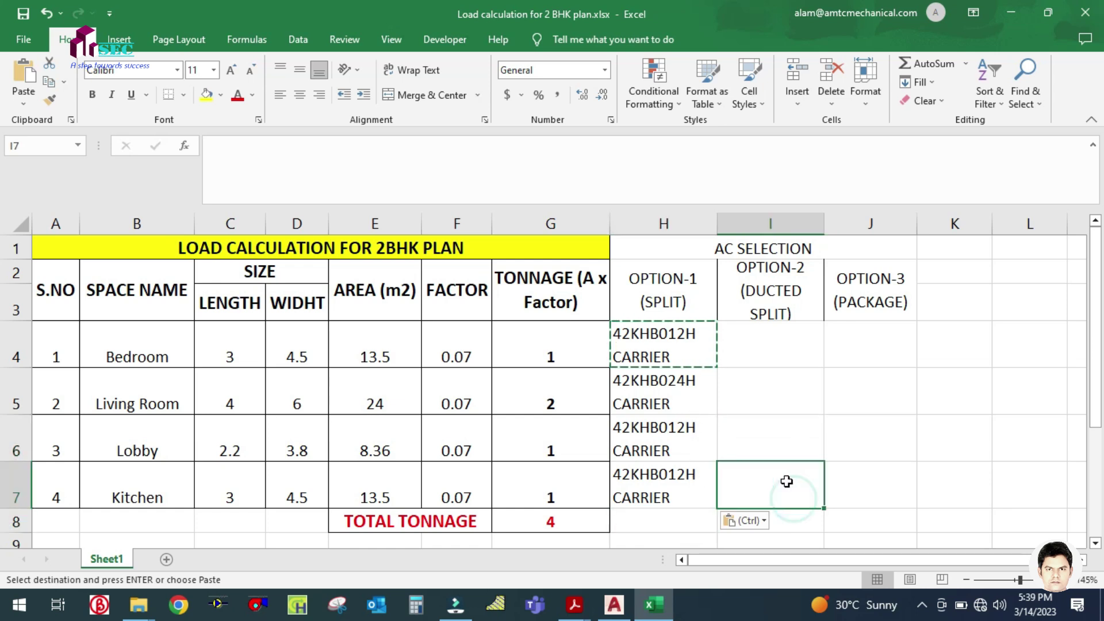
left_click(785, 380)
left_click_drag(698, 303, 863, 299)
left_click(206, 95)
left_click(764, 382)
left_click(764, 352)
left_click(775, 432)
left_click(768, 352)
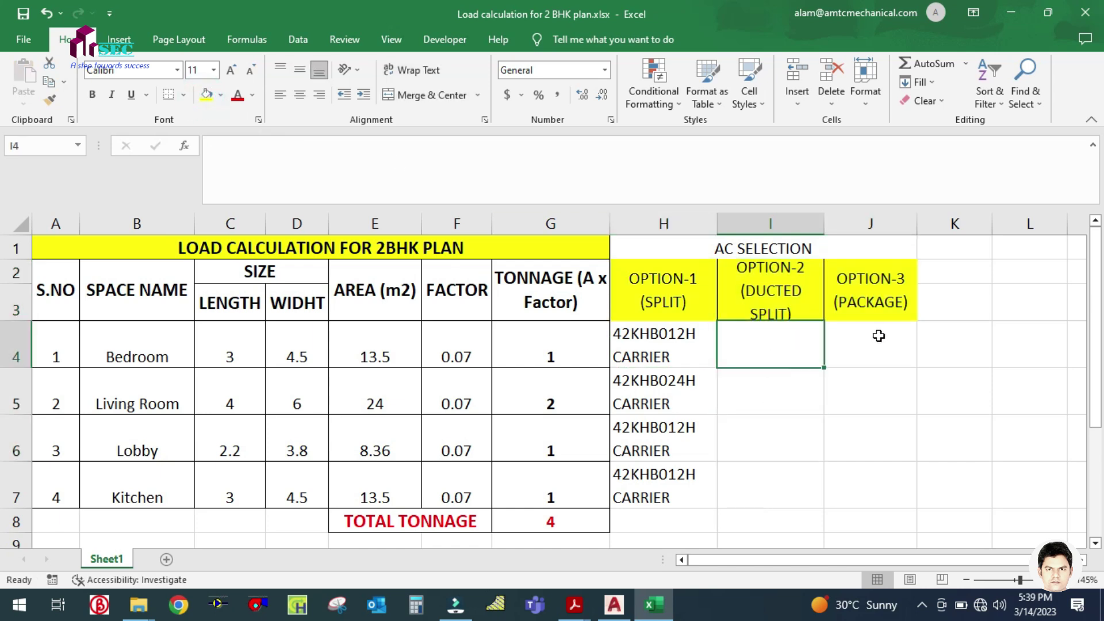
left_click(794, 440)
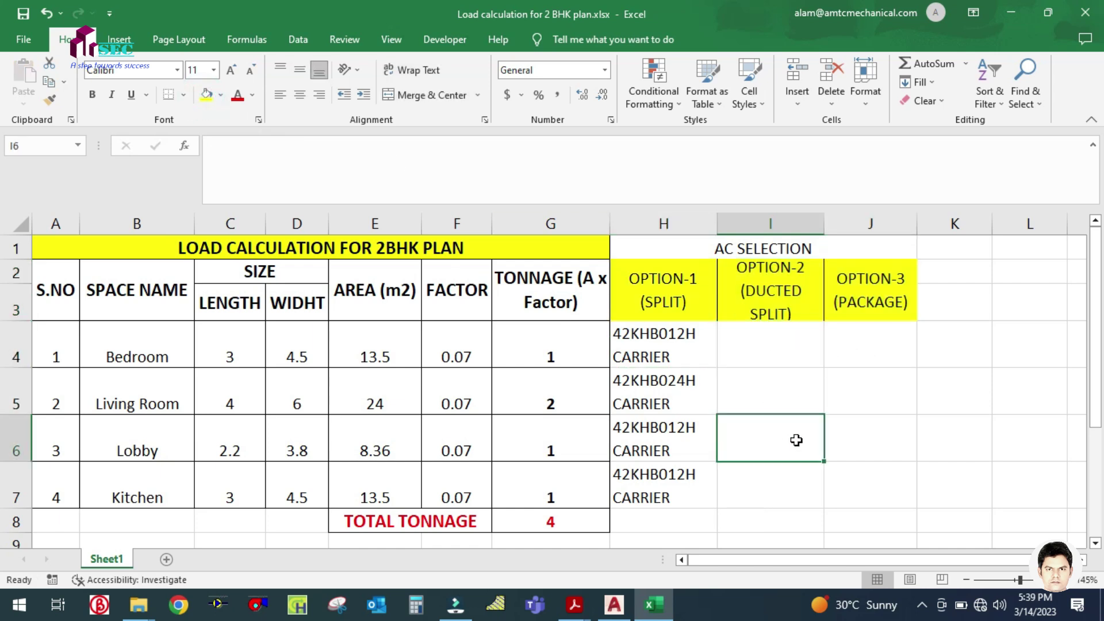
- Glance at the 2BHK floor plan in AutoCAD, and bring up the RXDDP50HZ.pdf ducted mini split catalogue in Acrobat Reader to view its cover page
left_click(614, 606)
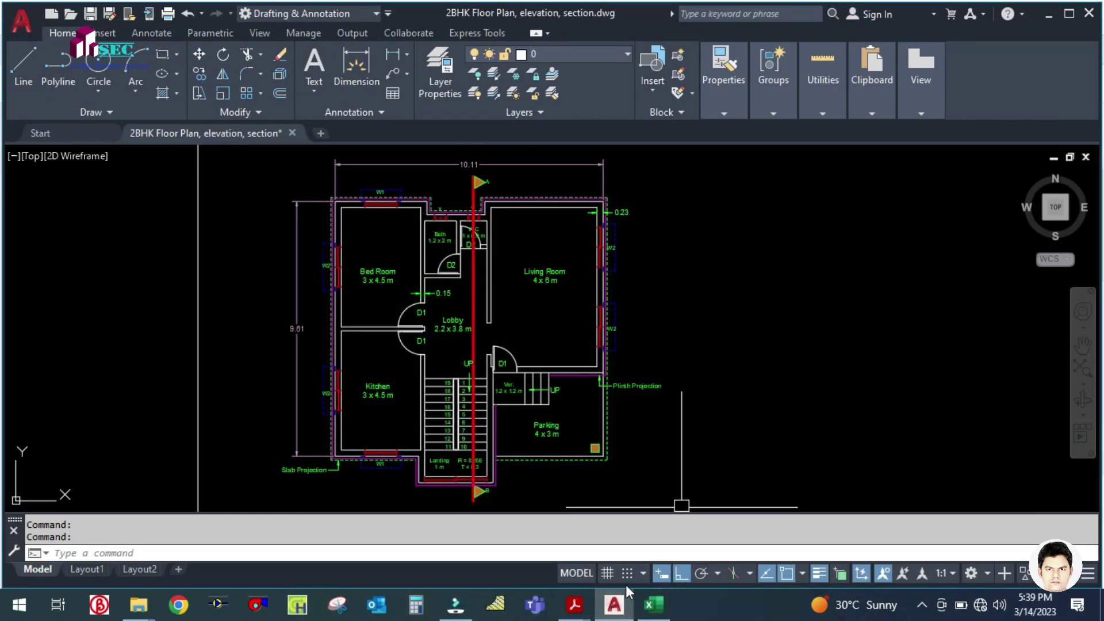
mouse_move(139, 606)
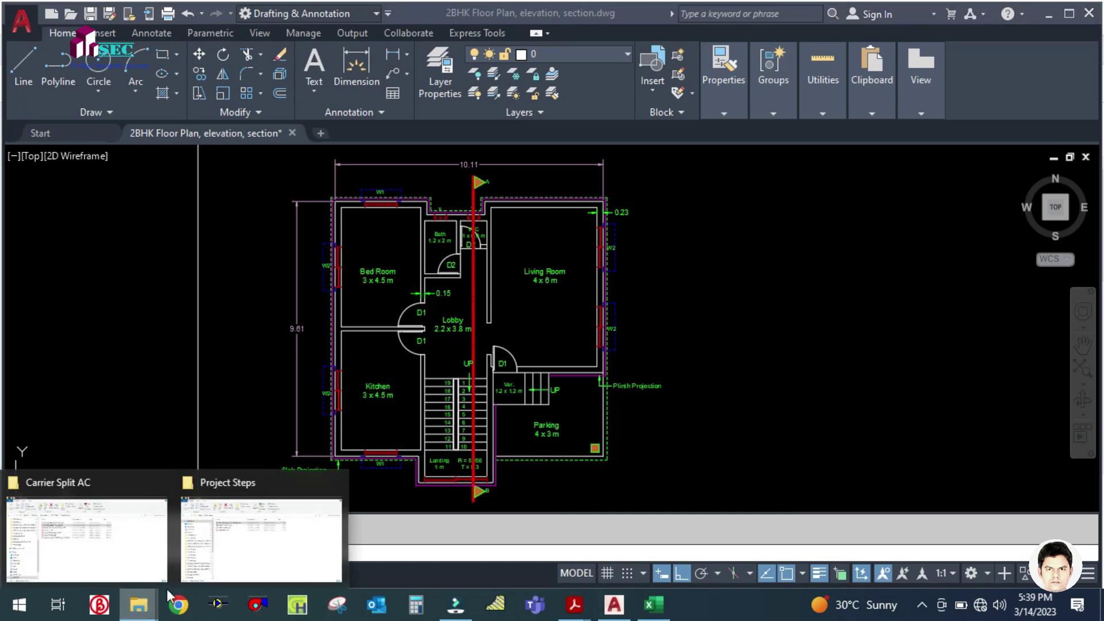
left_click(234, 543)
left_click(311, 236)
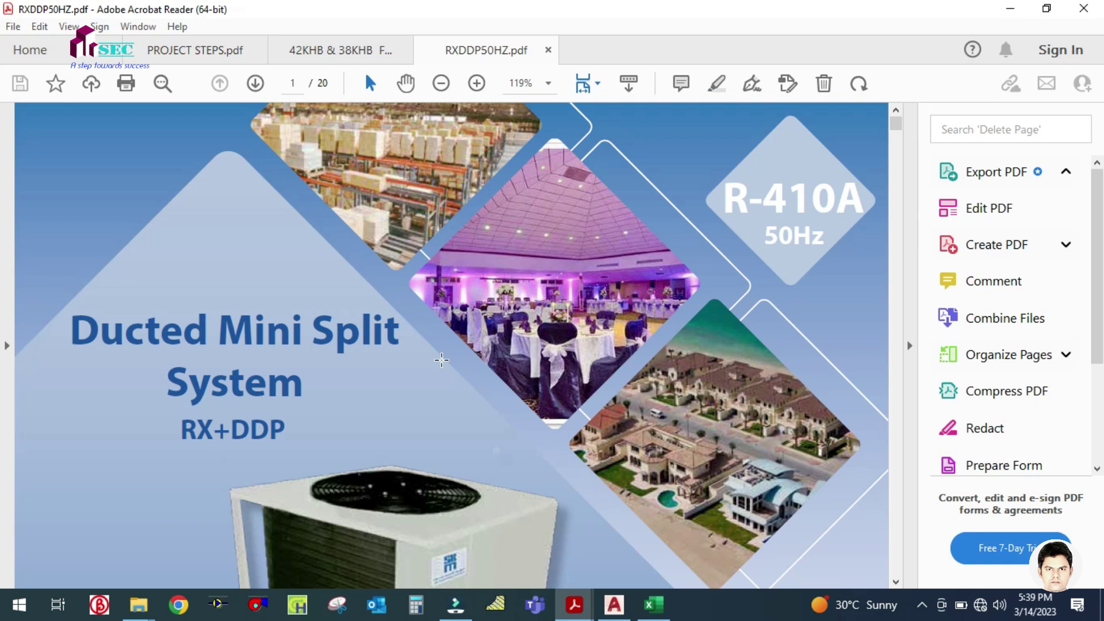
scroll(461, 431, "up", 5)
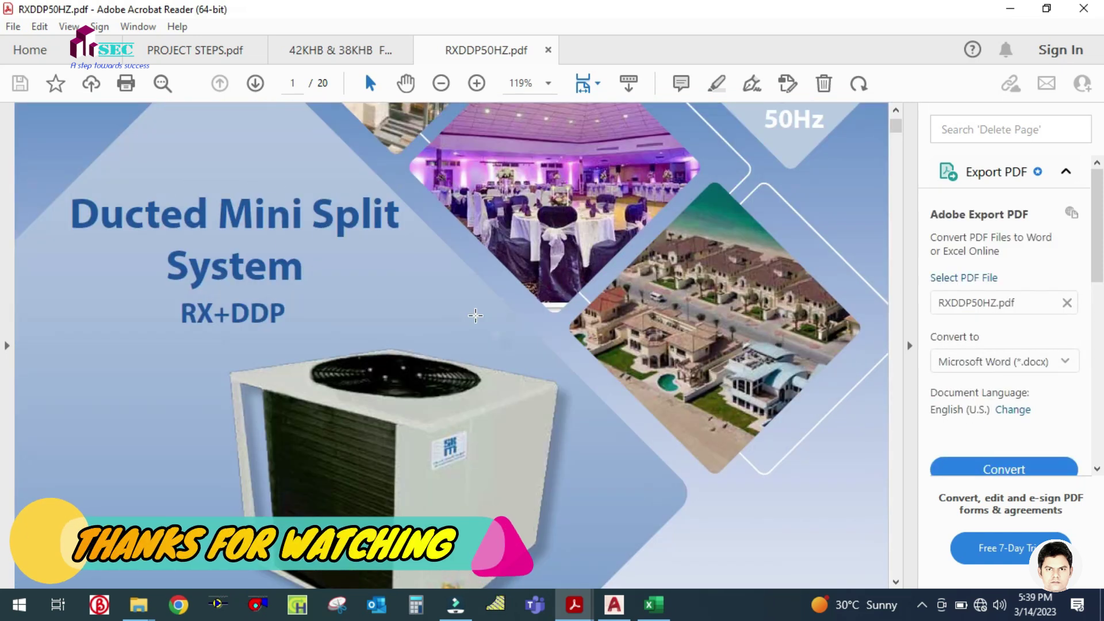
scroll(167, 348, "down", 2)
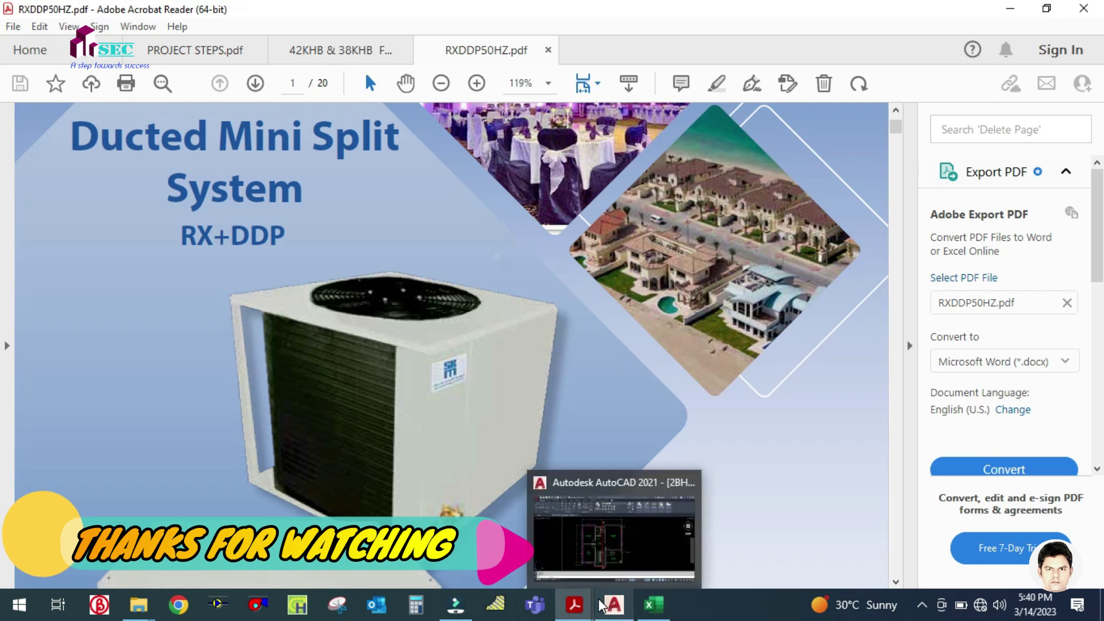
mouse_move(454, 606)
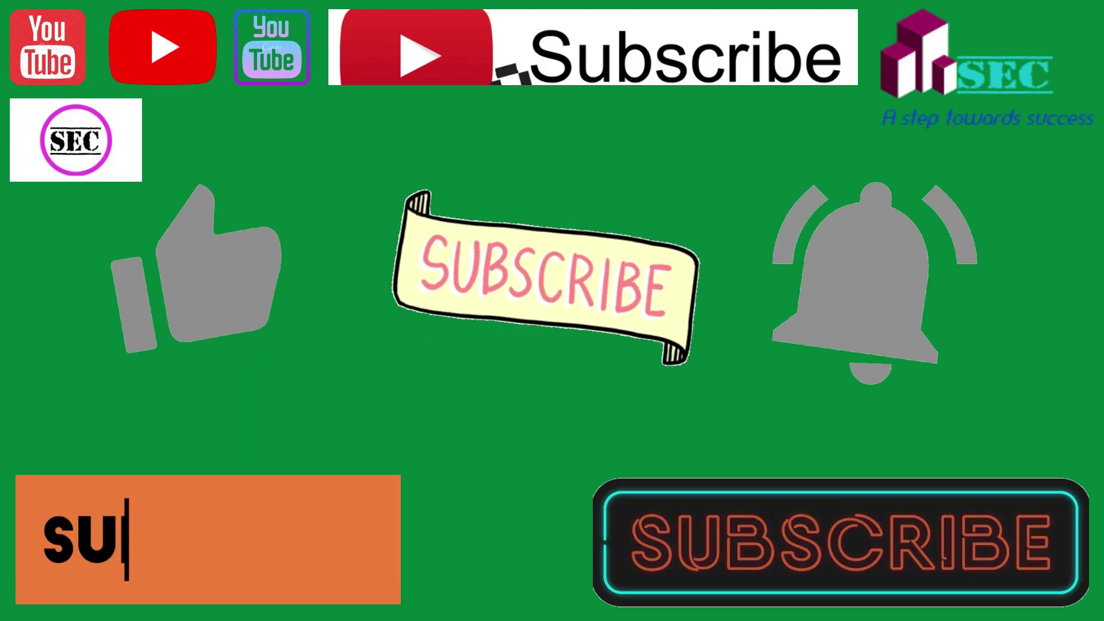